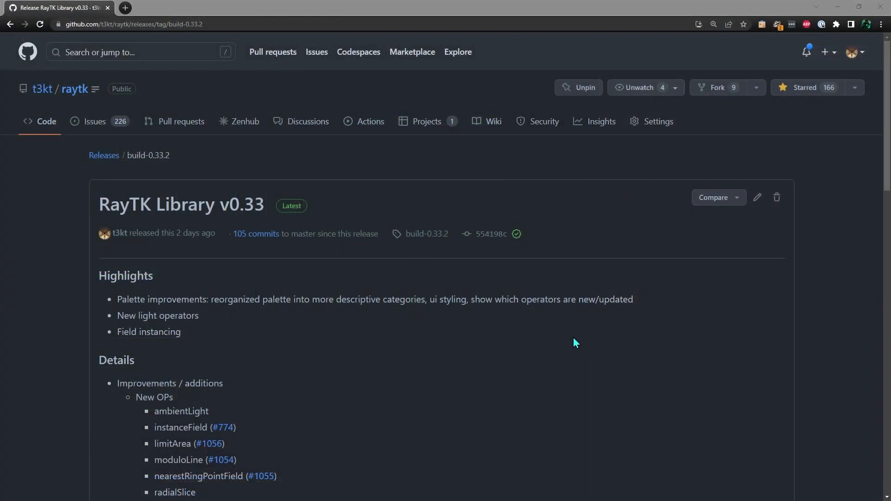
- Read through the RayTK Library v0.33 release notes, covering the new operators, operator features and palette improvements
scroll(573, 338, "down", 3)
scroll(565, 334, "down", 15)
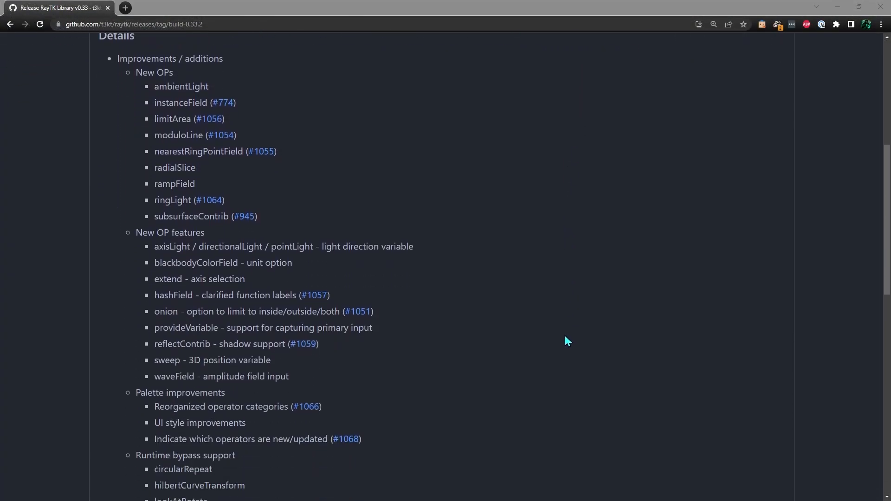
scroll(563, 340, "down", 2)
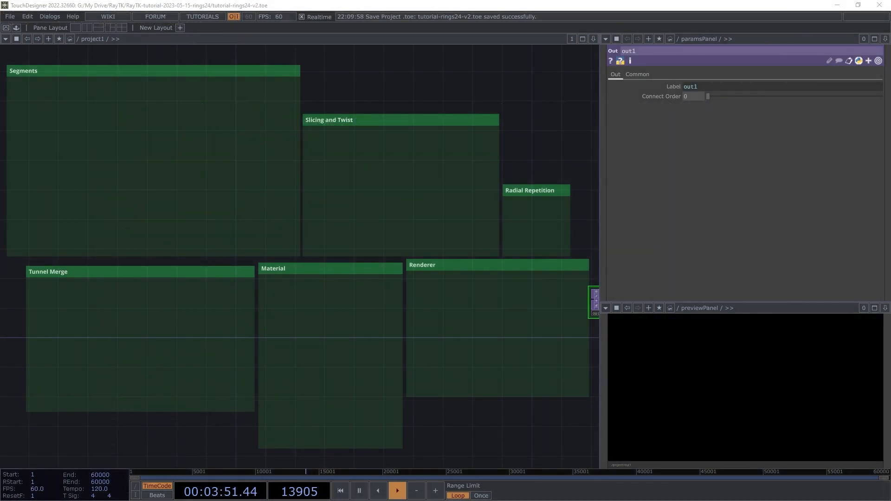
- Switch to TouchDesigner, look at the raytk component in the root network above project1, and return to project1
left_click(398, 86)
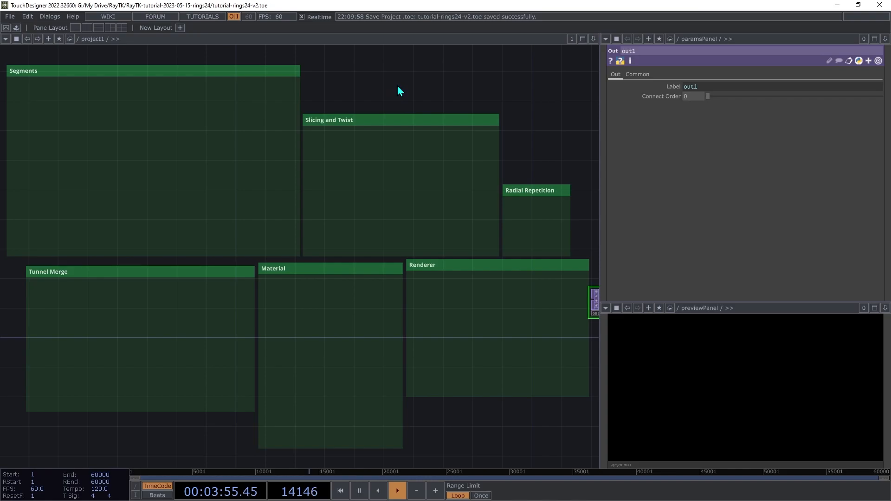
key("u")
left_click_drag(388, 154, 510, 314)
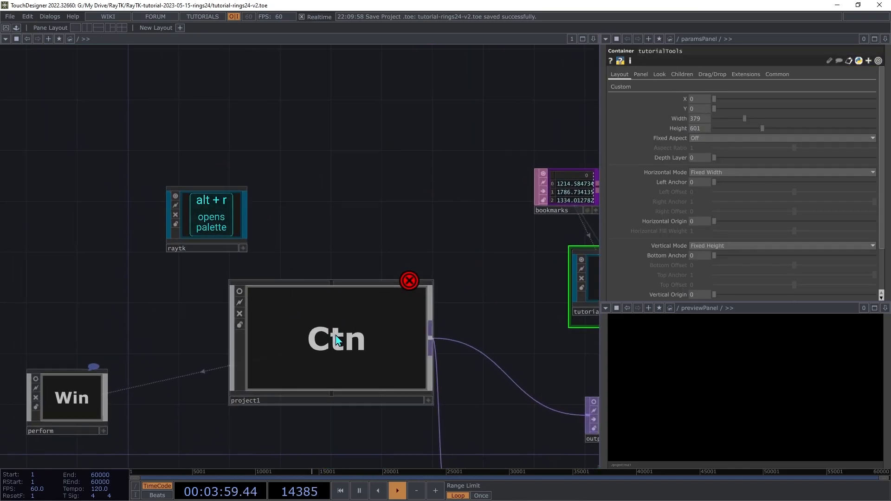
left_click(27, 39)
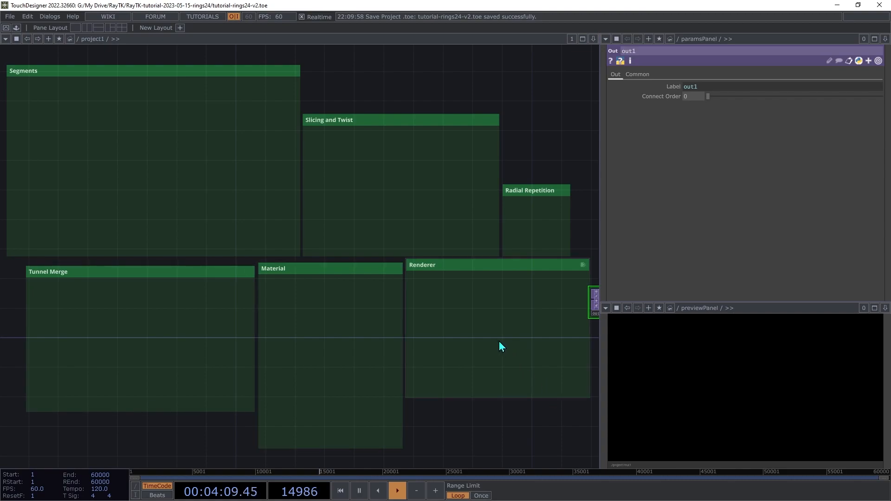
- Add a raymarchRender3D operator from the RayTK palette, feeding out1, and place it in the Renderer area
key("alt+r")
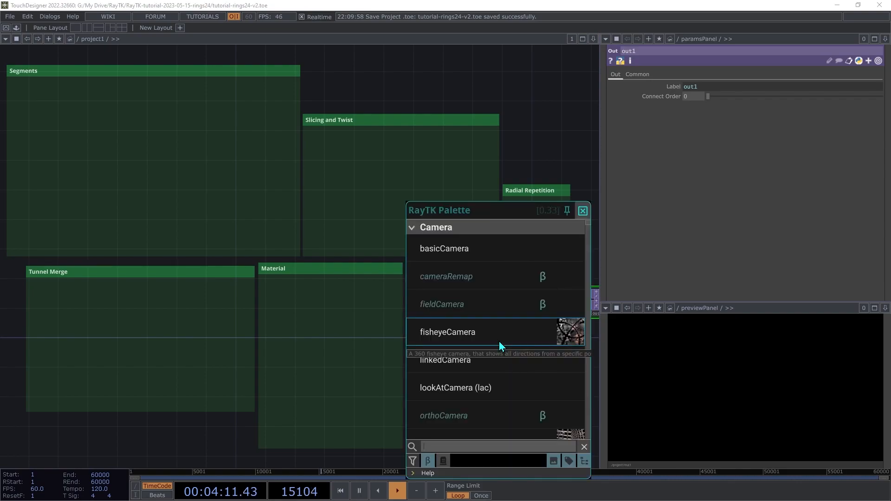
type("raym")
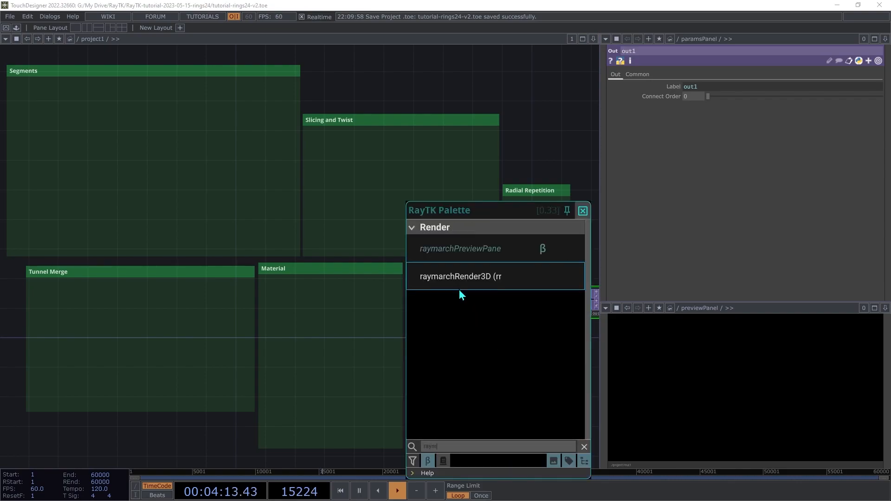
left_click(461, 277)
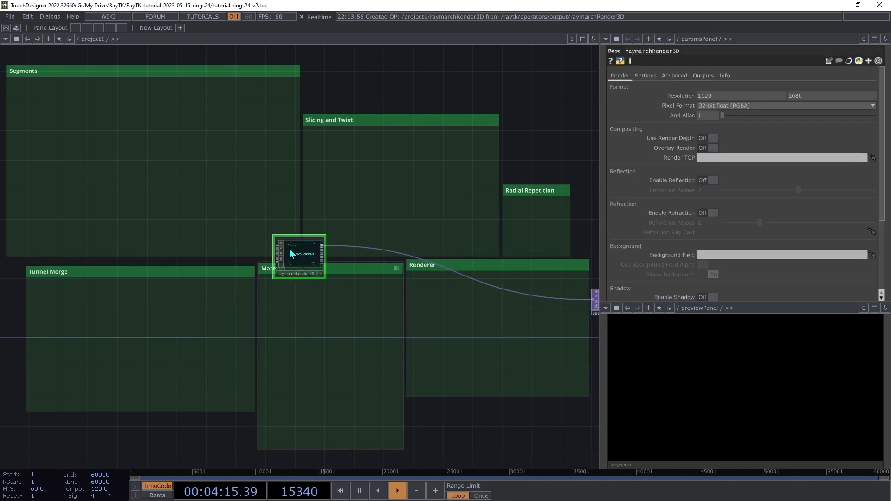
left_click(523, 272)
left_click_drag(524, 271, 516, 295)
- Add a Look At Camera for the raymarchRender3D and place it beside the renderer in the Renderer area
scroll(387, 321, "up", 3)
left_click_drag(387, 321, 287, 241)
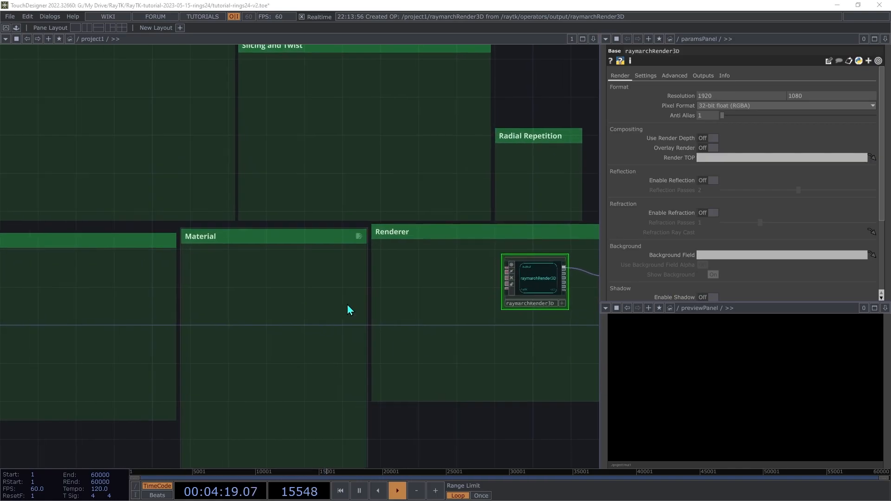
scroll(484, 243, "up", 3)
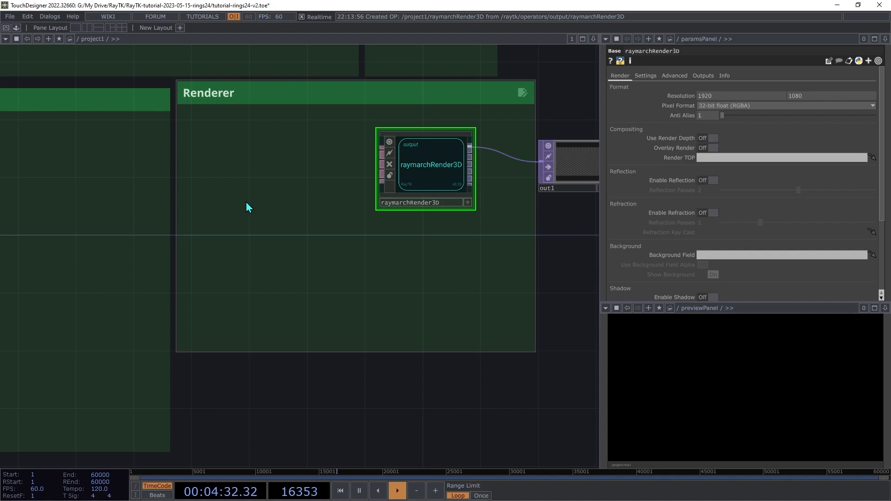
right_click(246, 203)
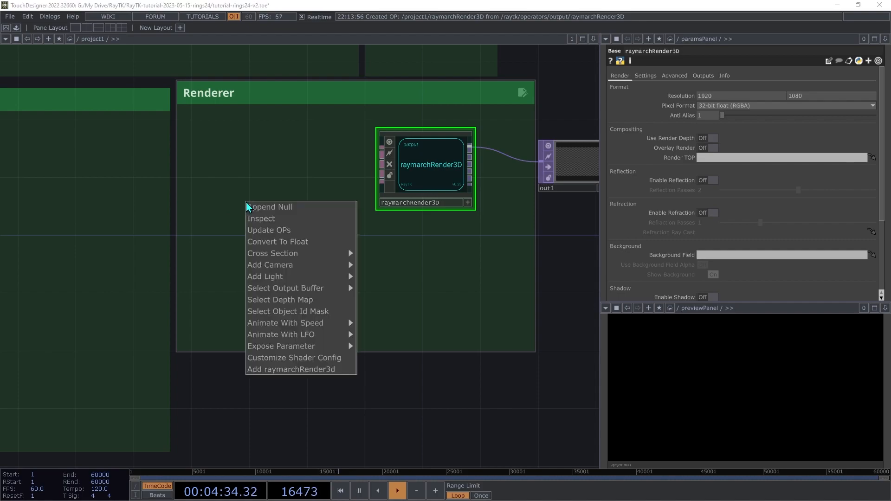
mouse_move(300, 264)
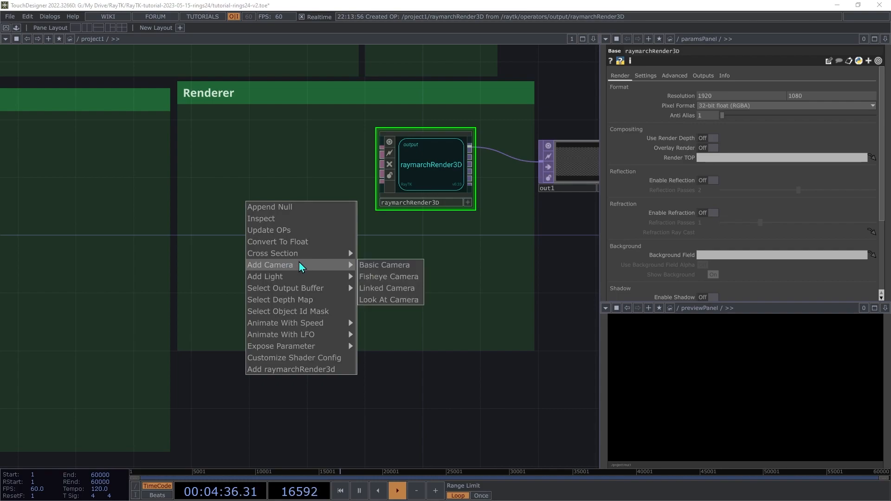
left_click(402, 300)
left_click_drag(250, 267, 268, 221)
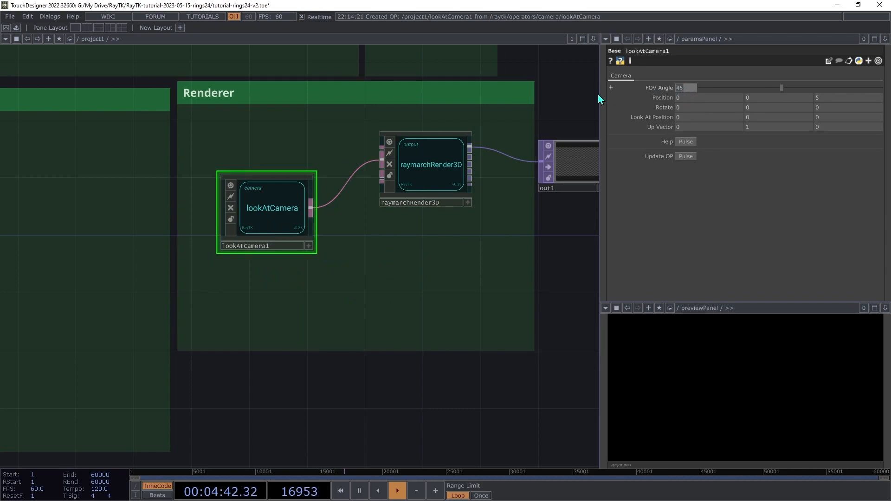
- Set the look-at camera's FOV angle to 50 and its Y position to 2
type("50")
key("Tab")
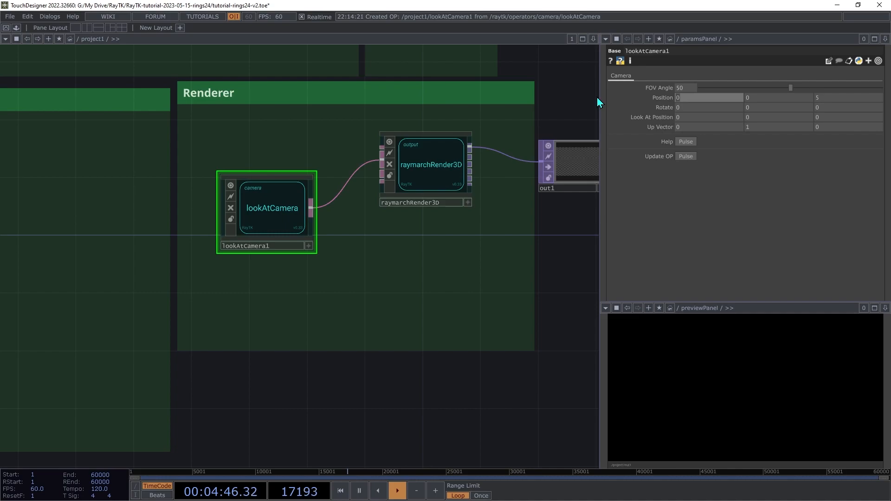
key("Tab")
type("2")
key("Tab")
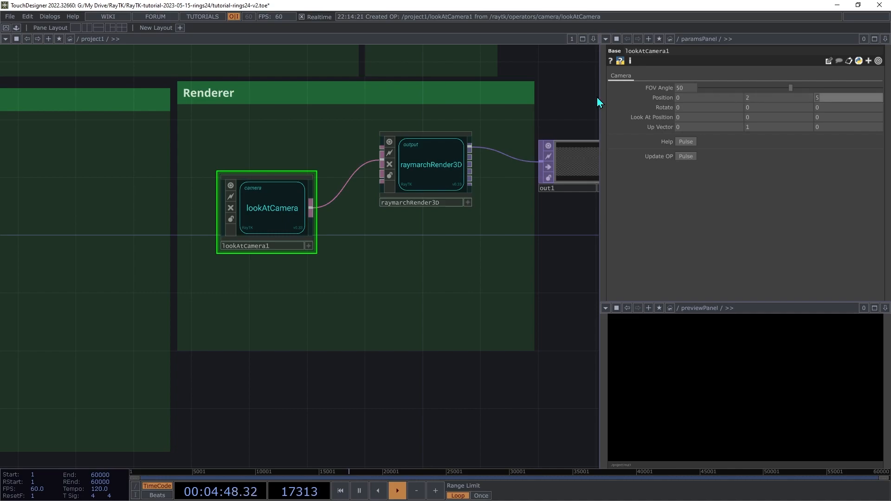
- Add a Point Light for the raymarchRender3D and place it below the camera in the Renderer area
left_click(430, 192)
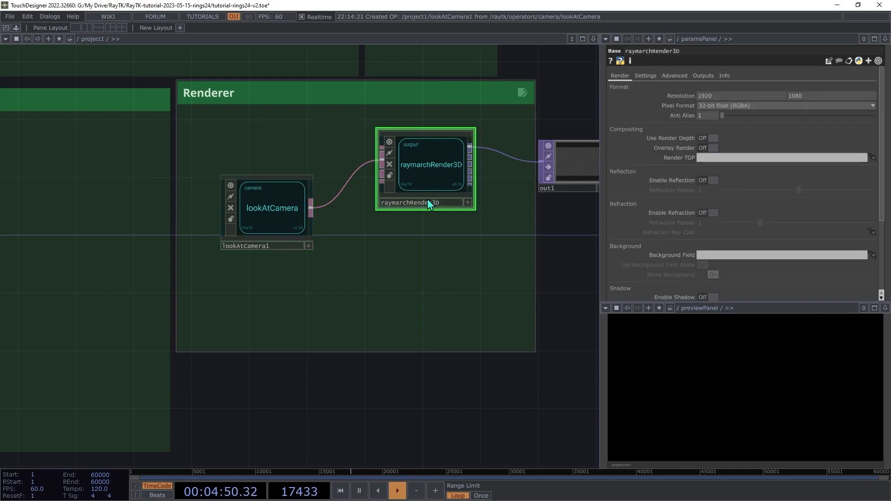
right_click(406, 250)
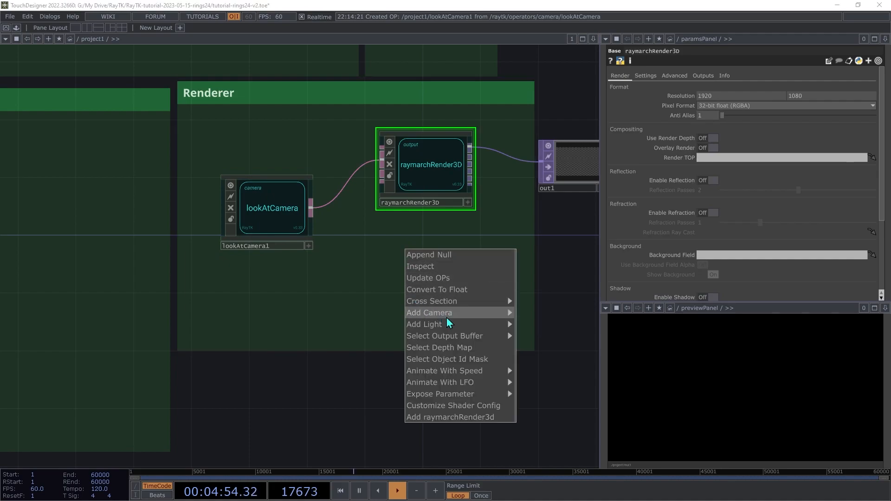
mouse_move(453, 326)
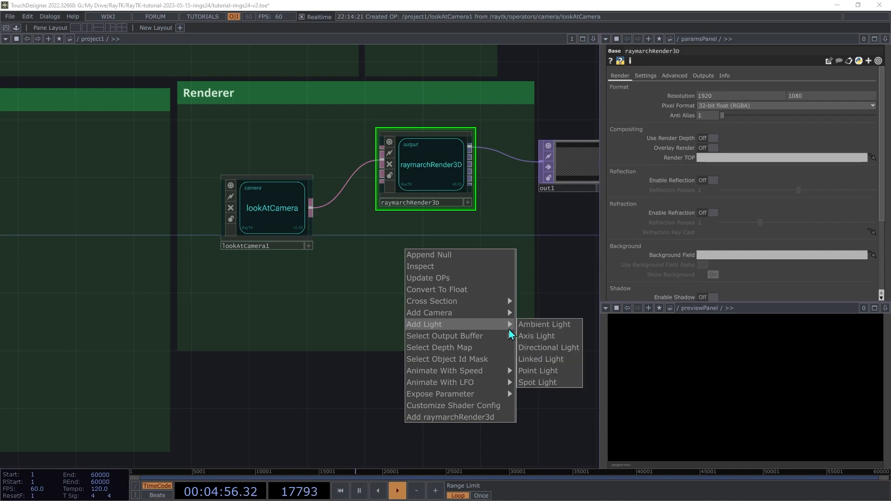
left_click(546, 370)
left_click_drag(259, 344, 274, 324)
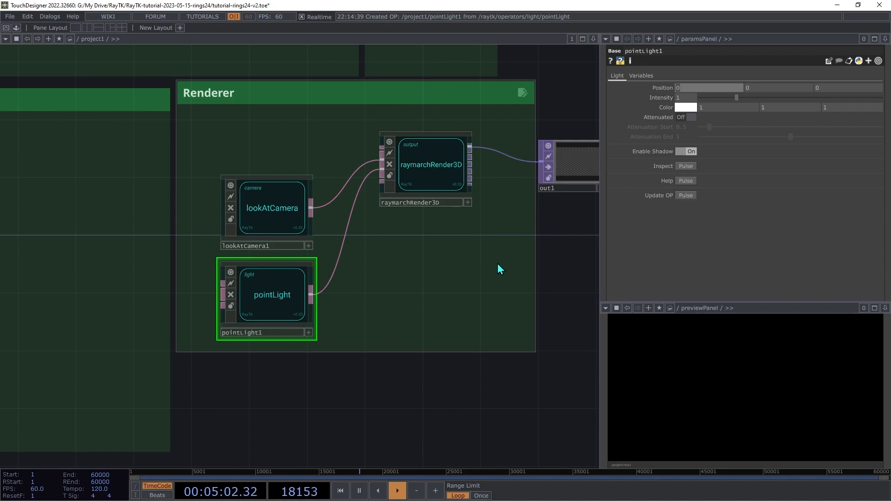
- Set the point light's position to 7, 12, 9
type("7")
key("Tab")
type("12")
key("Tab")
type("9")
key("Tab")
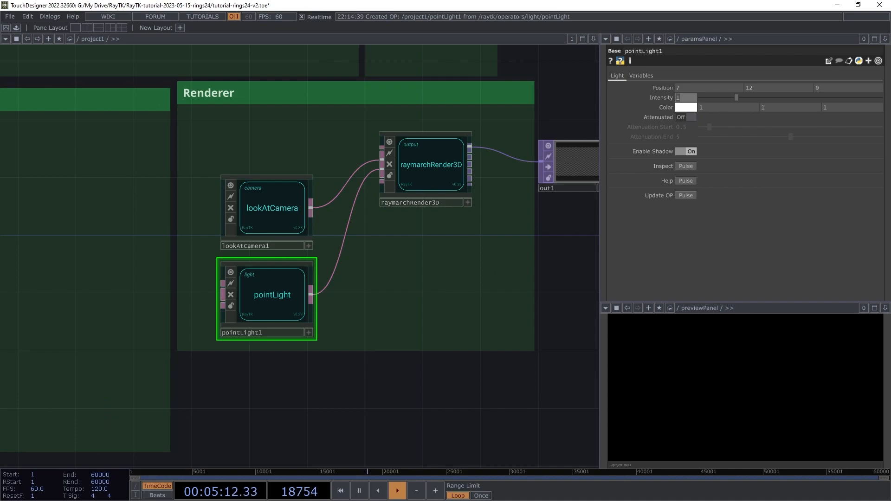
- Add a torusSdf from the RayTK palette, connect it to the first input of raymarchRender3D and place it in the Segments area
key("h")
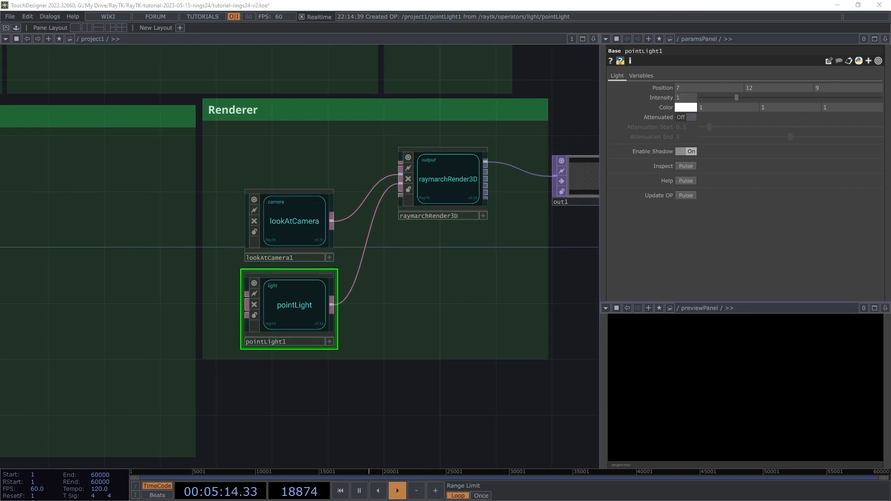
key("alt+r")
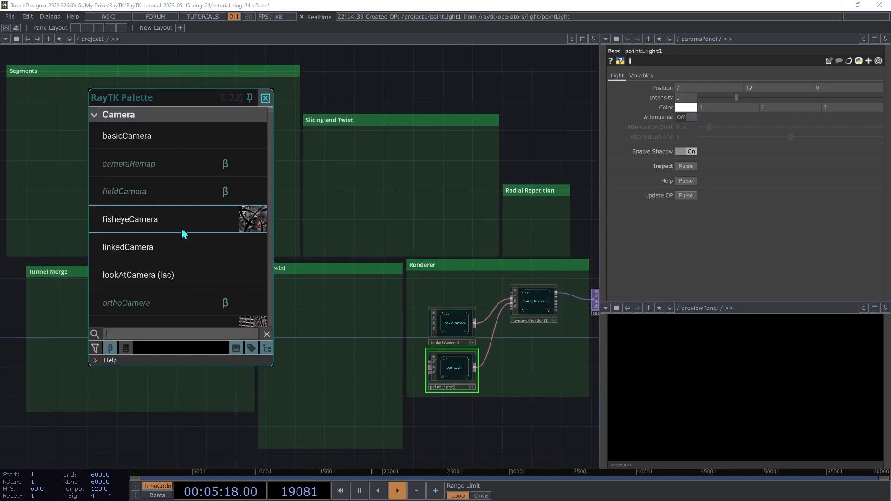
type("toru")
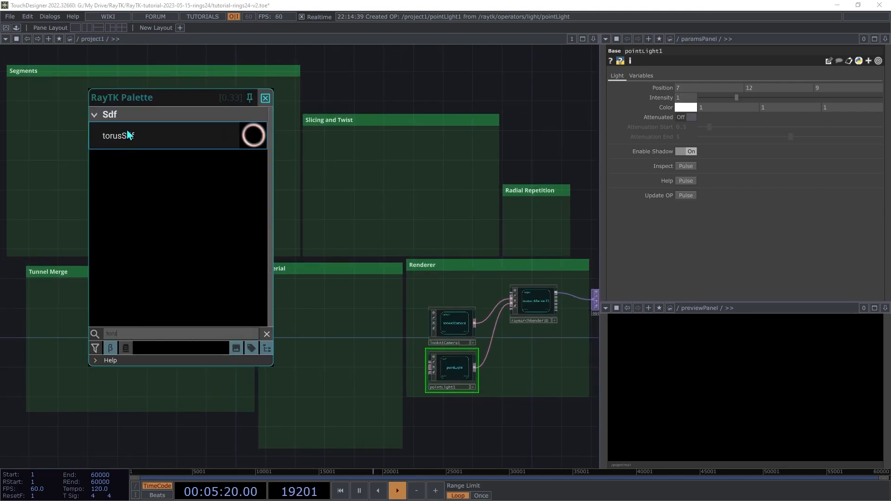
left_click(129, 135)
left_click(300, 254)
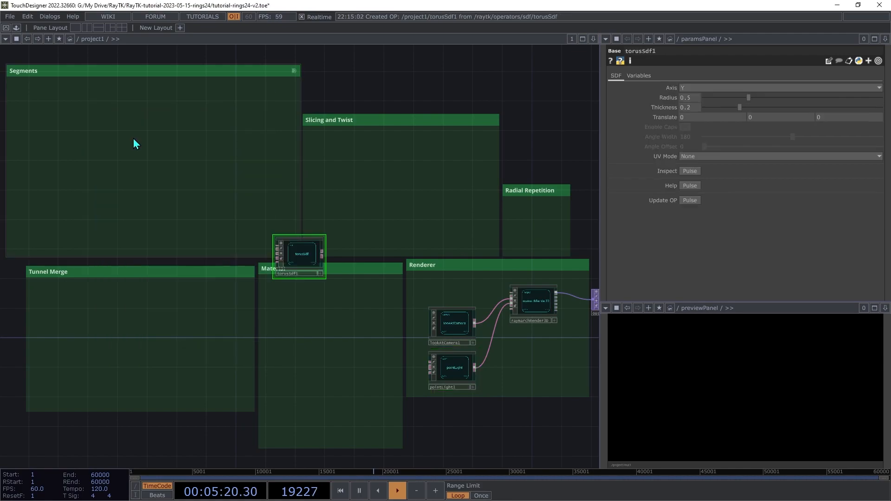
left_click_drag(322, 258, 511, 295)
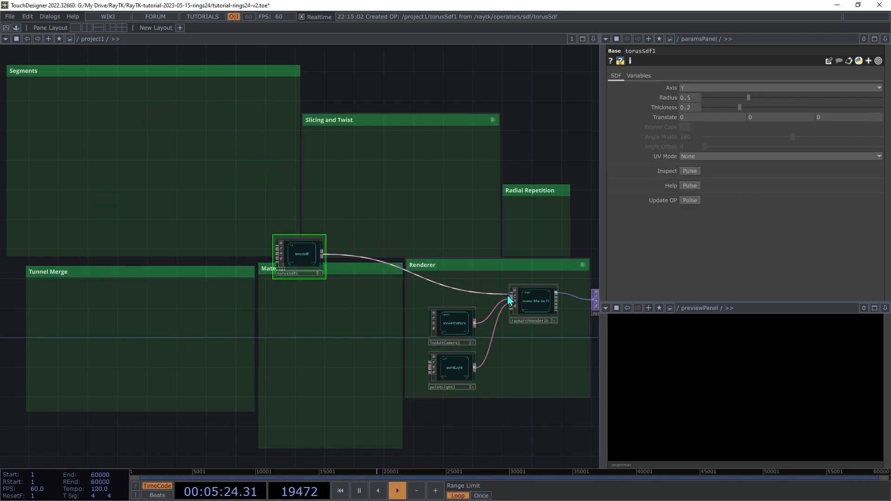
left_click_drag(298, 258, 248, 136)
- Set the torus radius to 0.4 and its thickness to 0.05
scroll(401, 360, "up", 4)
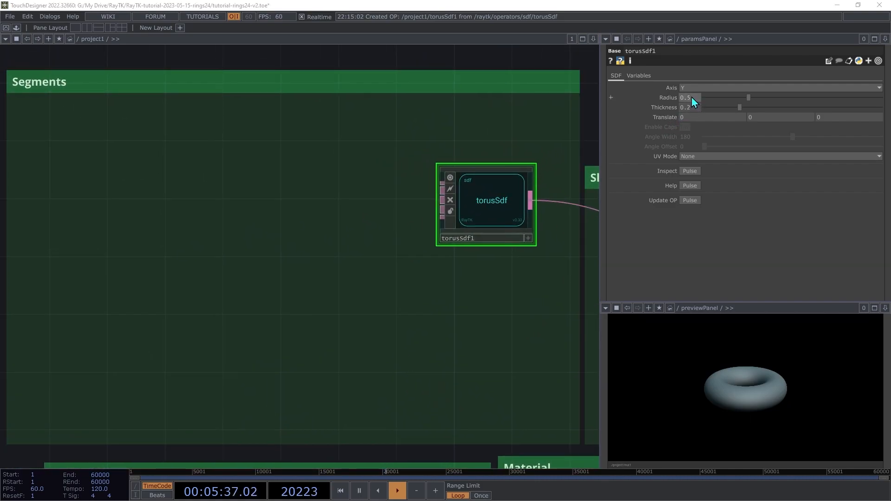
middle_click_drag(692, 97, 689, 88)
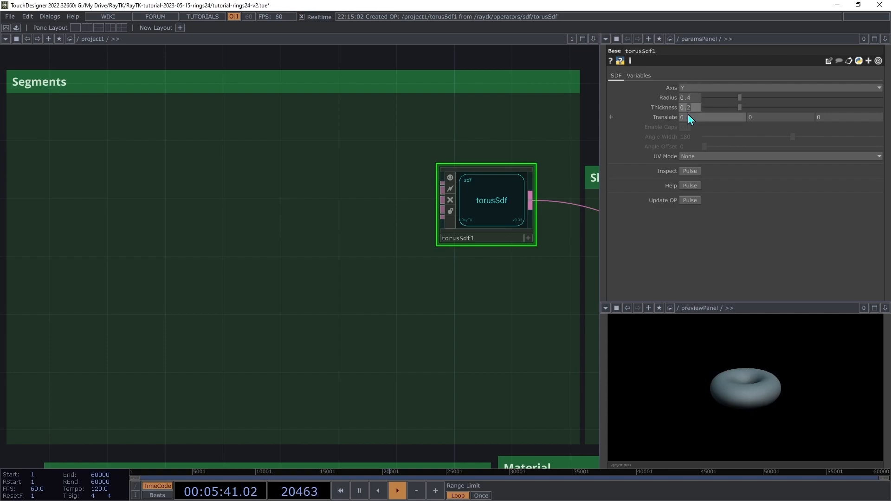
type("05")
key("Return")
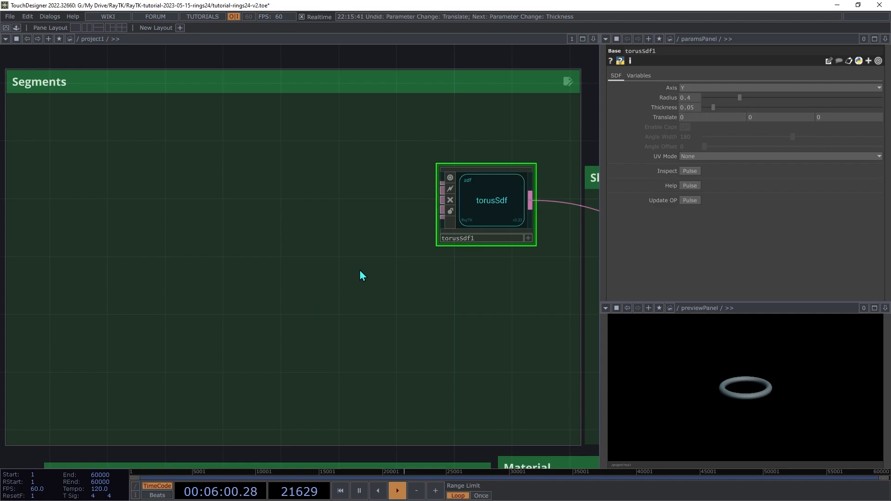
- Add a radialSlice from the RayTK palette and wire it between the torusSdf and the renderer
key("alt+r")
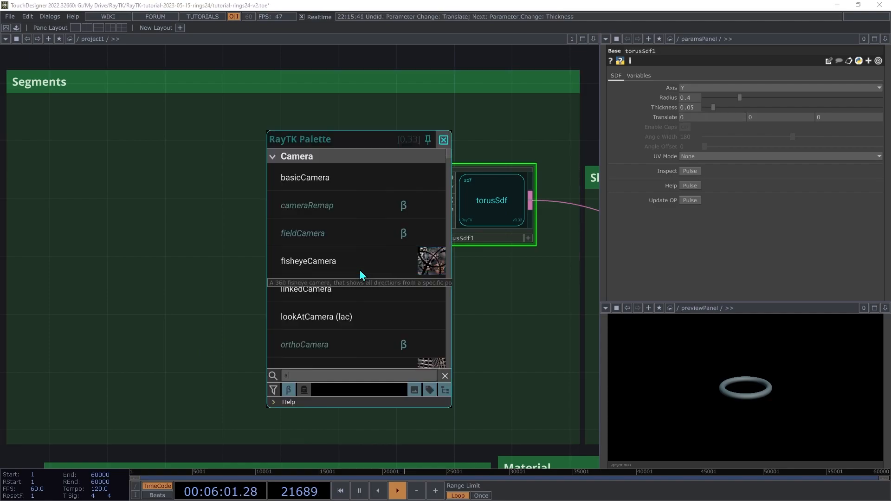
type("rad")
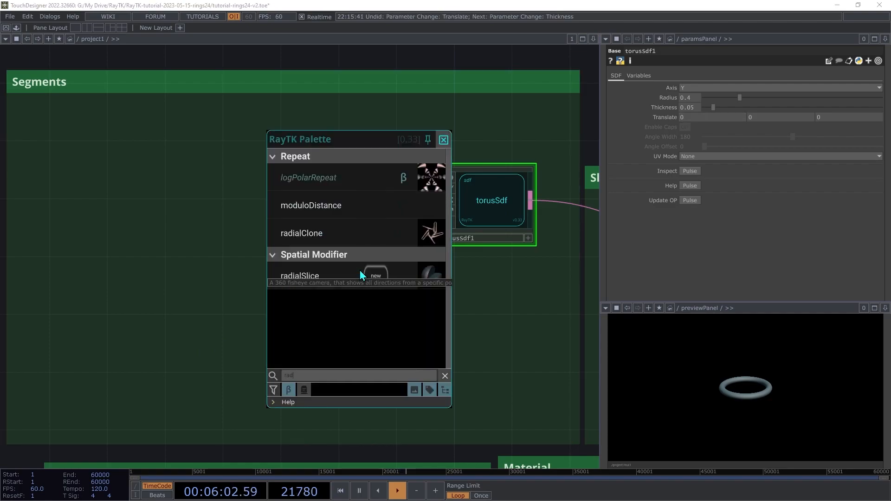
left_click(324, 282)
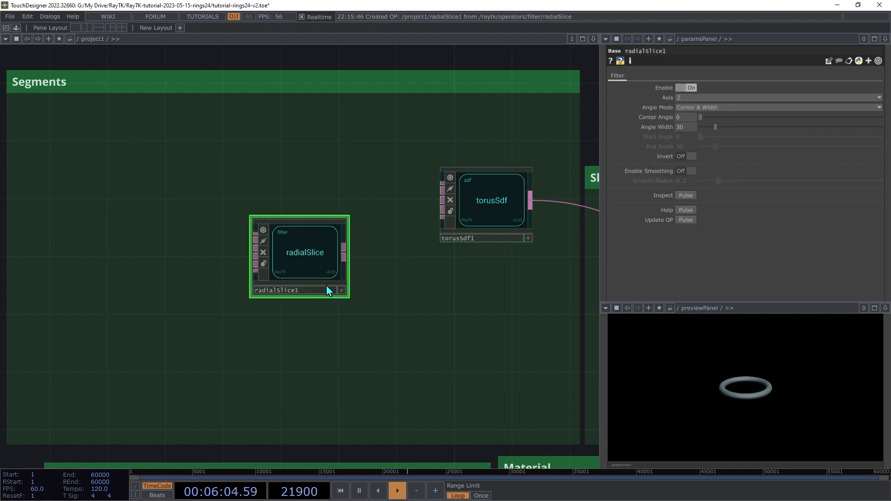
left_click_drag(469, 223, 370, 196)
left_click_drag(322, 274, 527, 183)
left_click_drag(472, 154, 448, 173)
left_click_drag(561, 172, 587, 227)
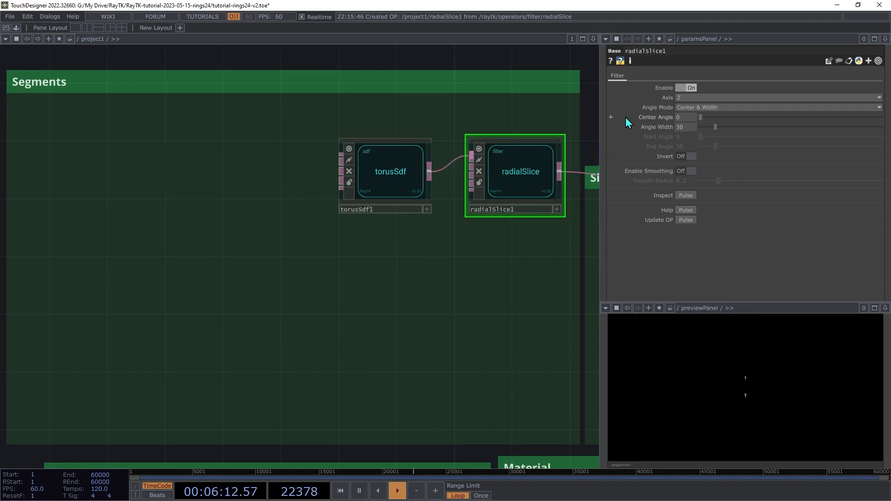
- Set the radialSlice axis to Y with an angle width of 130, and enable its smoothing
left_click(715, 101)
left_click(679, 117)
middle_click_drag(689, 128, 689, 113)
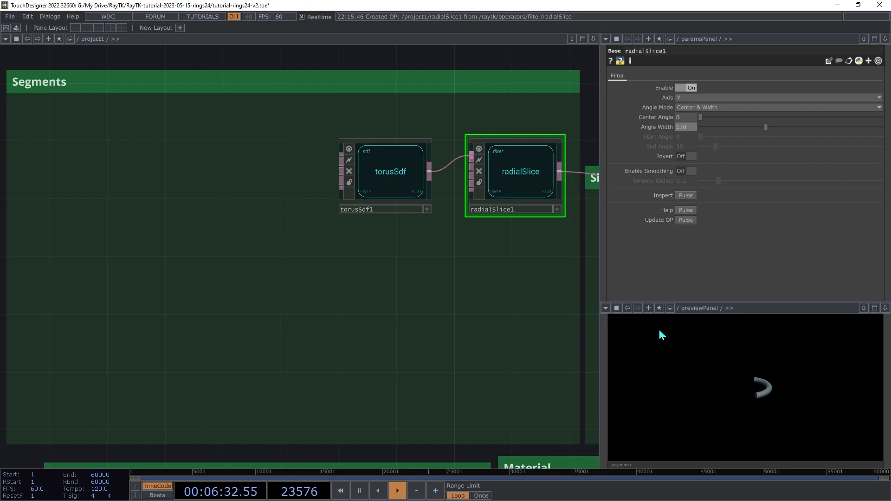
left_click_drag(707, 118, 641, 193)
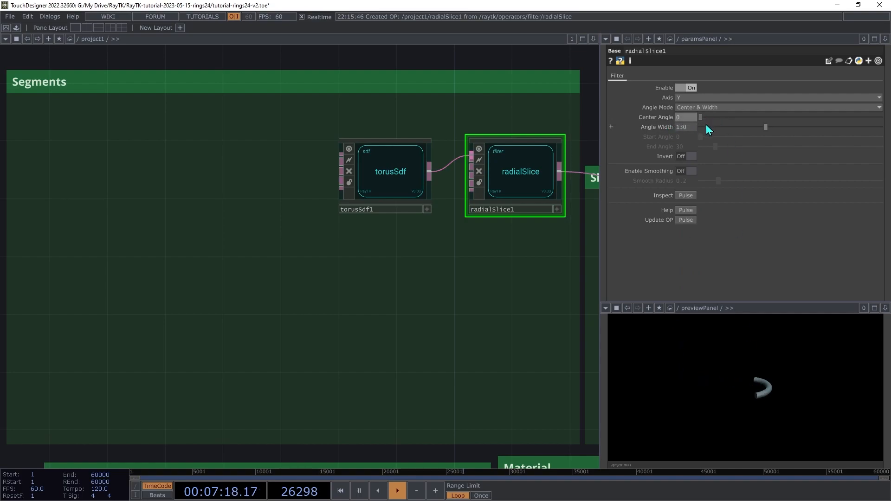
left_click(685, 171)
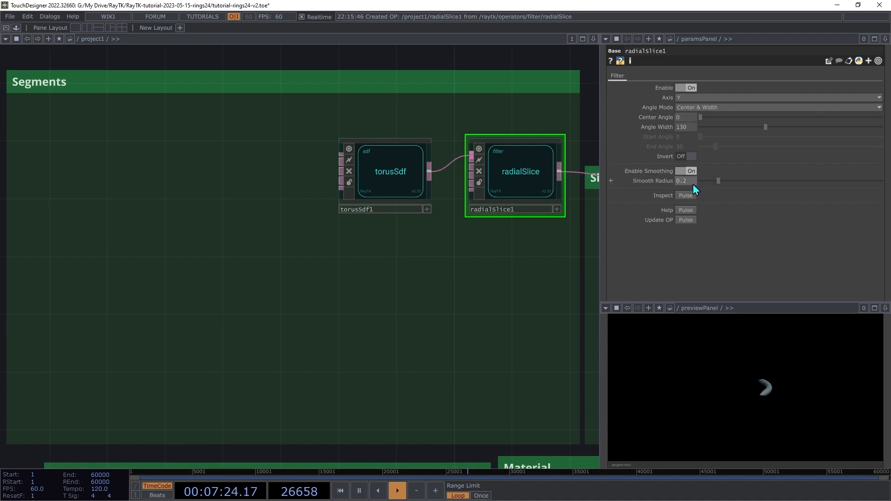
- Set the radialSlice smooth radius to 0.1 and check the rounded ends of the torus segment in the preview
middle_click_drag(692, 188, 695, 193)
middle_click_drag(770, 409, 781, 329)
right_click(783, 368)
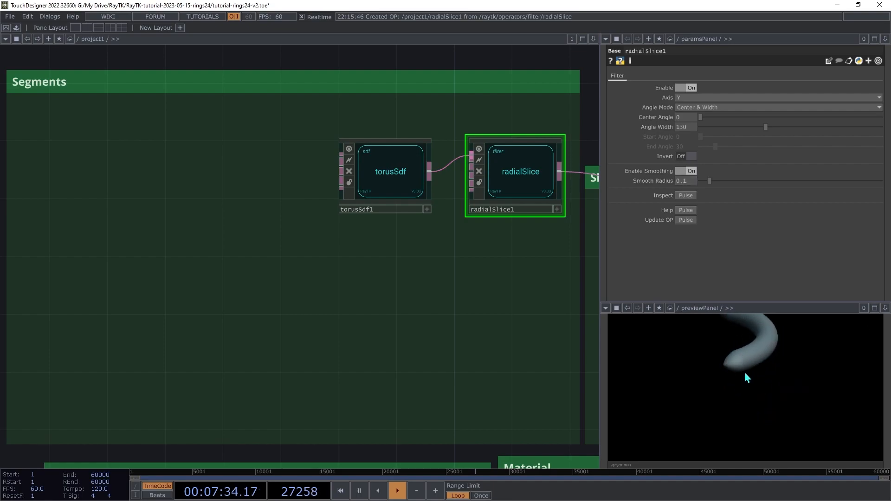
middle_click_drag(808, 367, 834, 407)
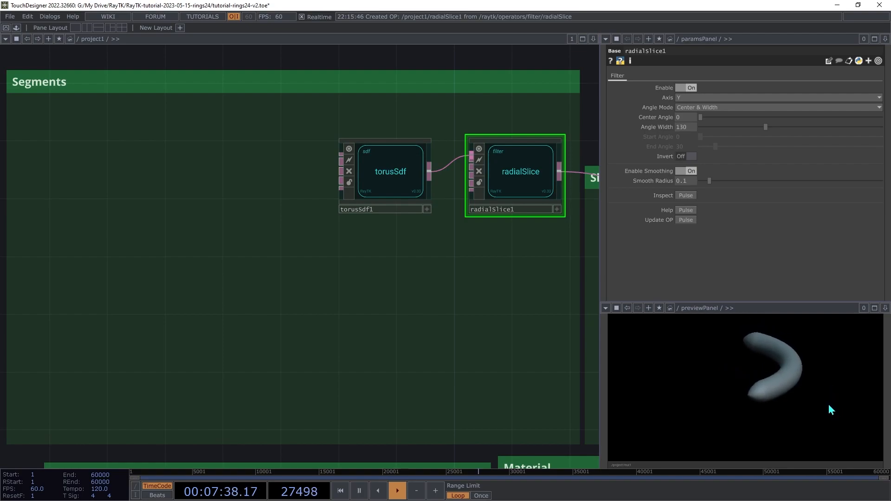
key("h")
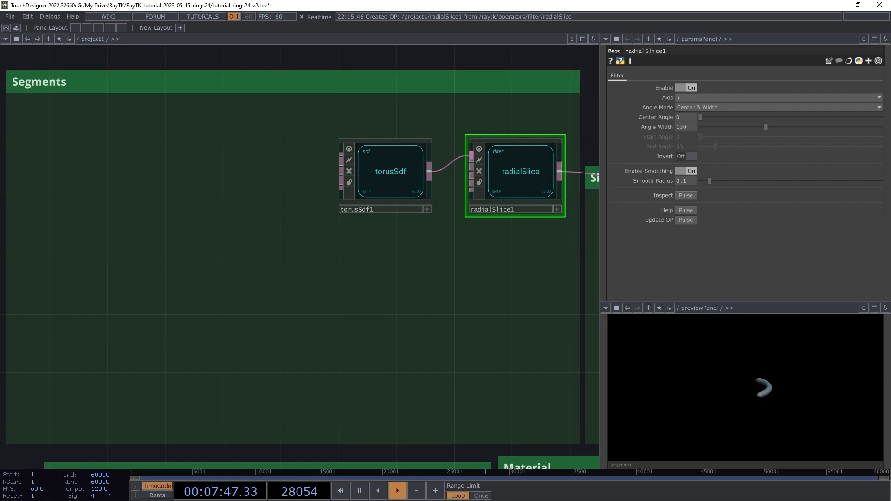
- Add a moduloPolar from the RayTK palette in the Radial Repetition area and wire it between radialSlice and raymarchRender3D
scroll(177, 252, "down", 5)
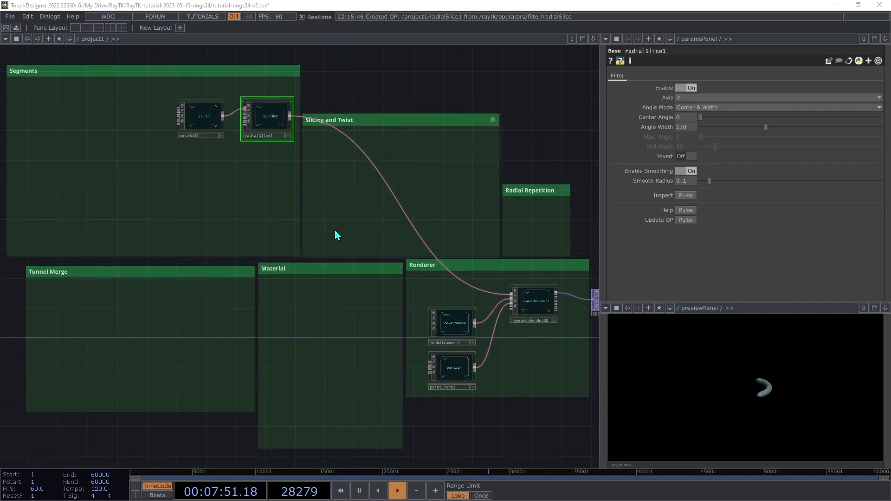
key("alt+r")
type("modulopol")
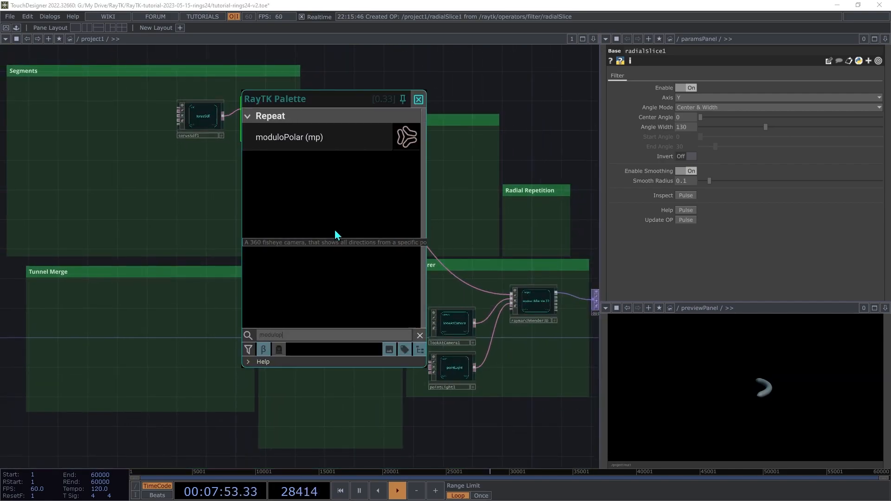
left_click(336, 135)
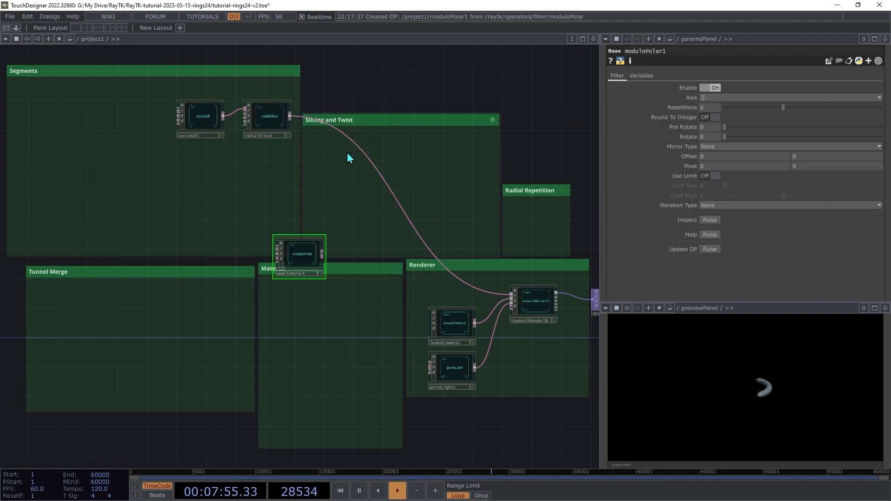
left_click(311, 259)
left_click_drag(295, 260, 290, 117)
left_click_drag(403, 201, 539, 224)
scroll(539, 224, "up", 5)
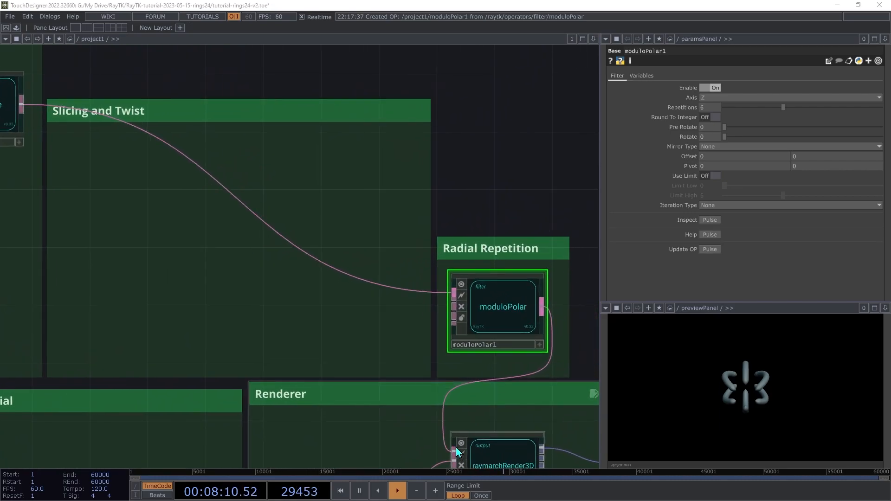
- Set the moduloPolar's first offset value to 1 and its repetitions to 32
middle_click_drag(724, 158, 743, 152)
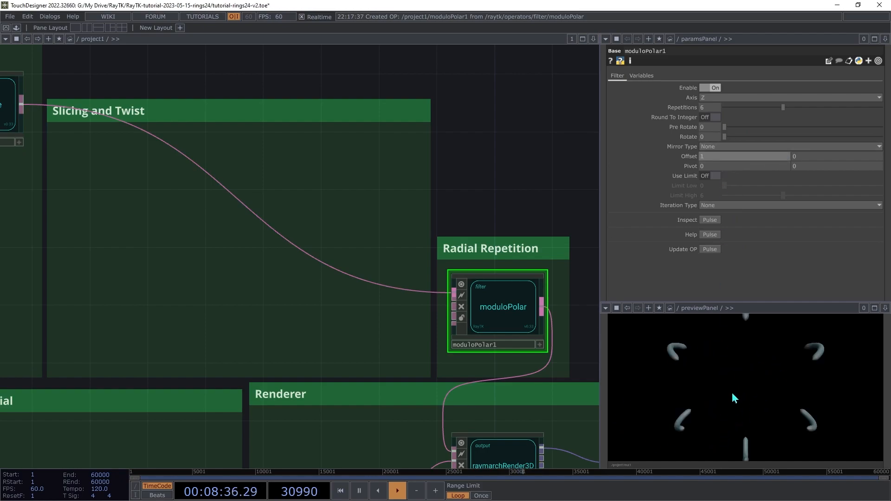
left_click(708, 108)
type("32")
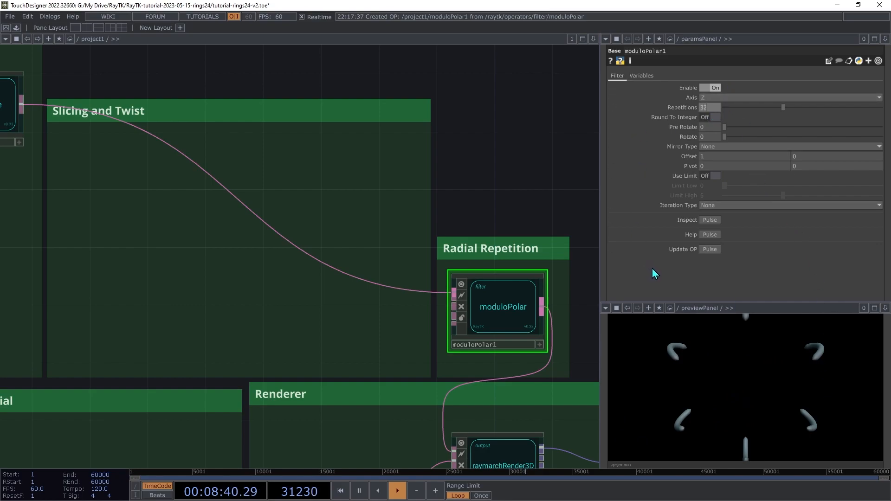
key("Tab")
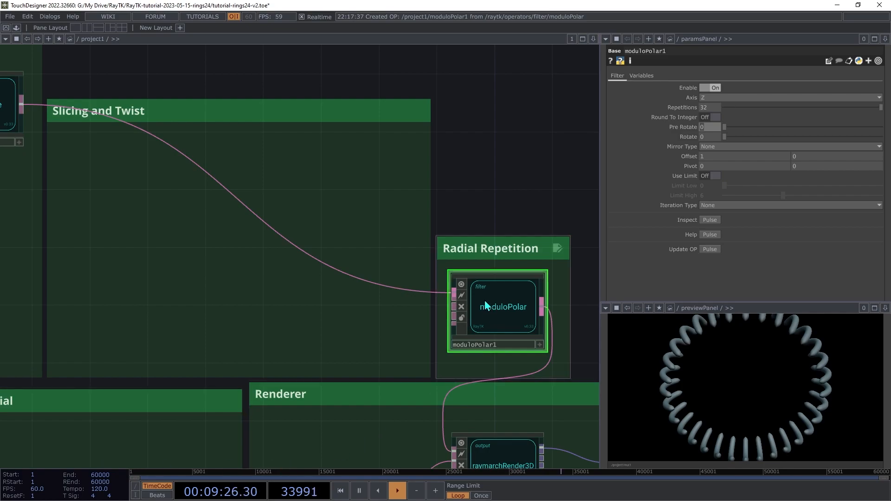
- Create a Normalized Step variable reference from moduloPolar in the Slicing and Twist area, and move radialSlice into that area
right_click(160, 308)
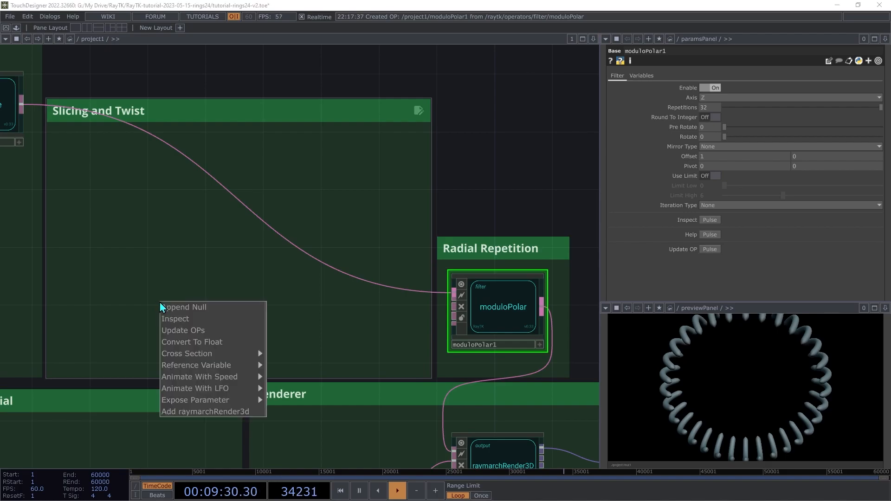
mouse_move(202, 365)
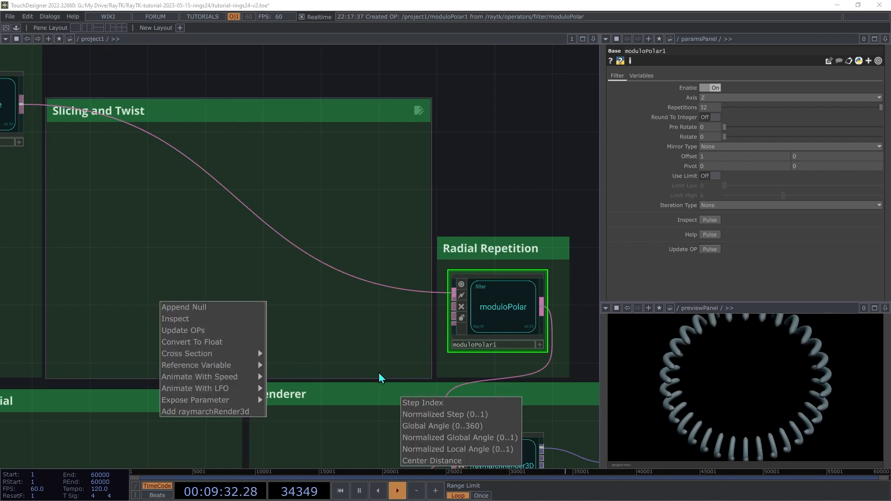
left_click(483, 414)
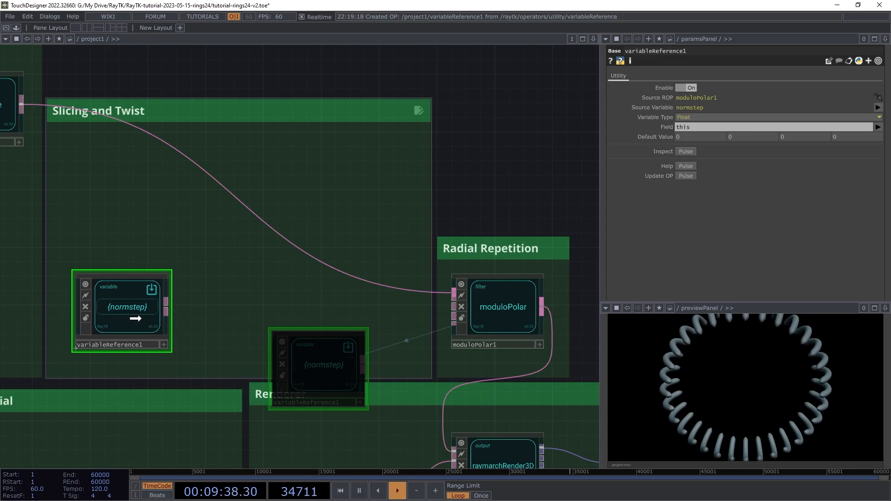
left_click(136, 319)
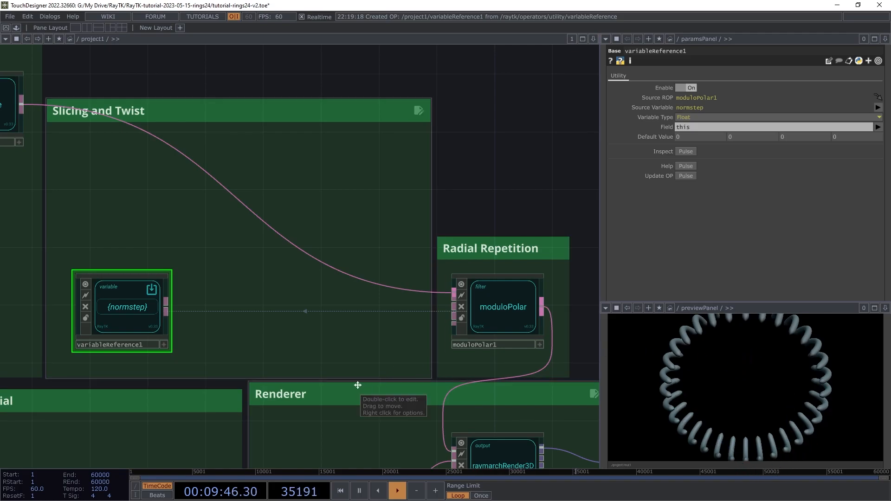
left_click_drag(4, 106, 383, 180)
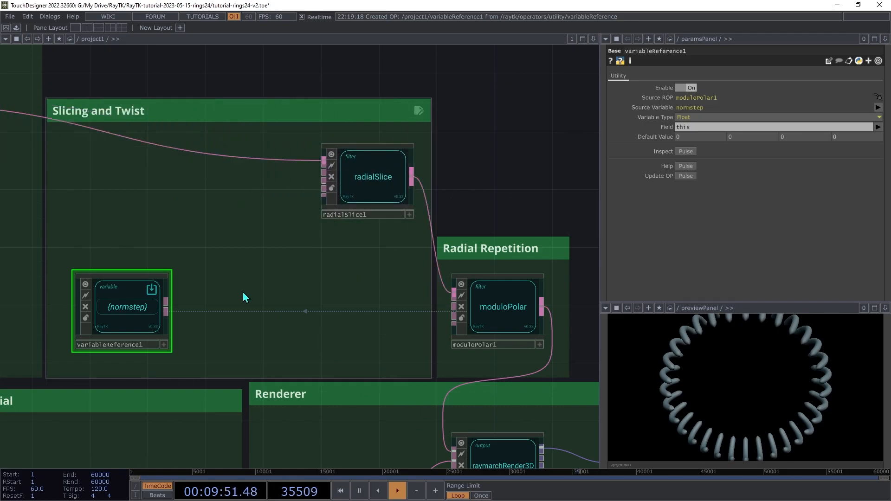
- Add a waveField from the RayTK palette, feed it the normstep variable, and connect it to radialSlice's Center Angle Field input
key("alt+r")
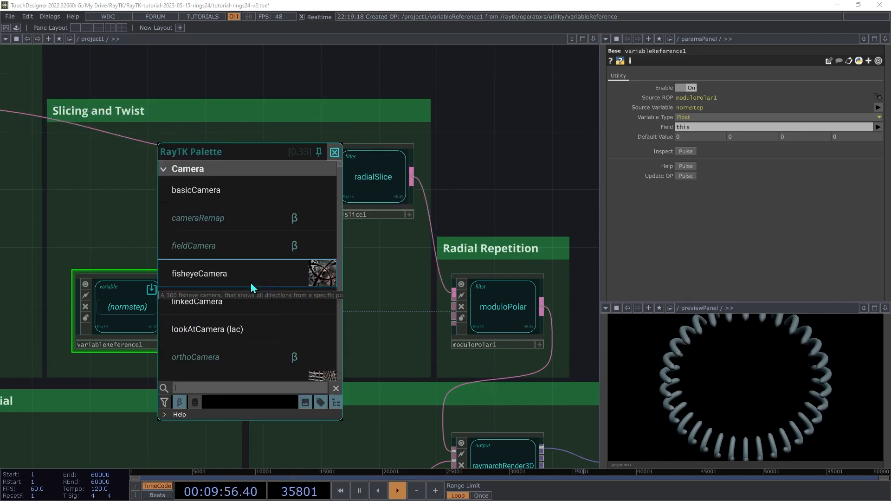
type("wavef")
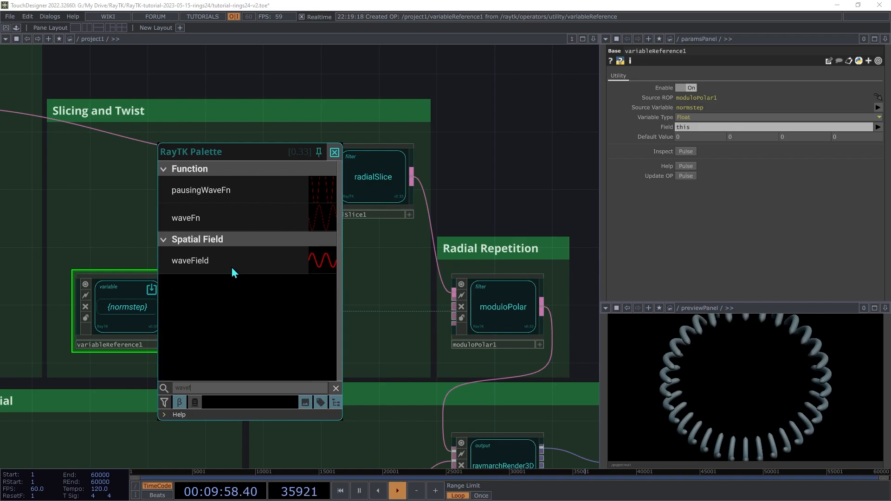
left_click(210, 262)
left_click_drag(302, 254, 166, 307)
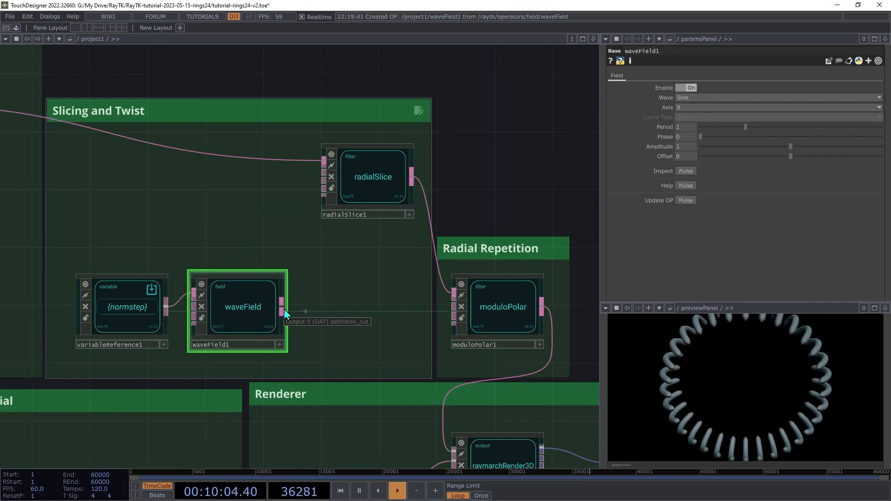
left_click_drag(282, 311, 307, 175)
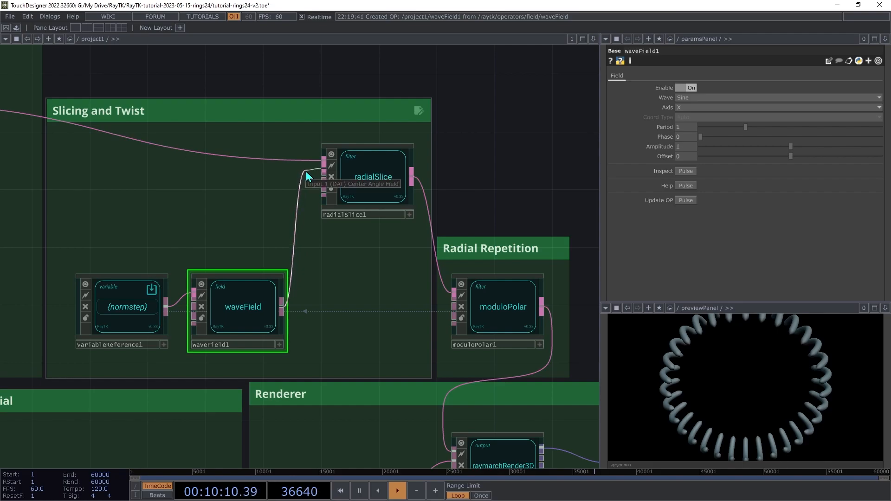
left_click_drag(307, 176, 308, 175)
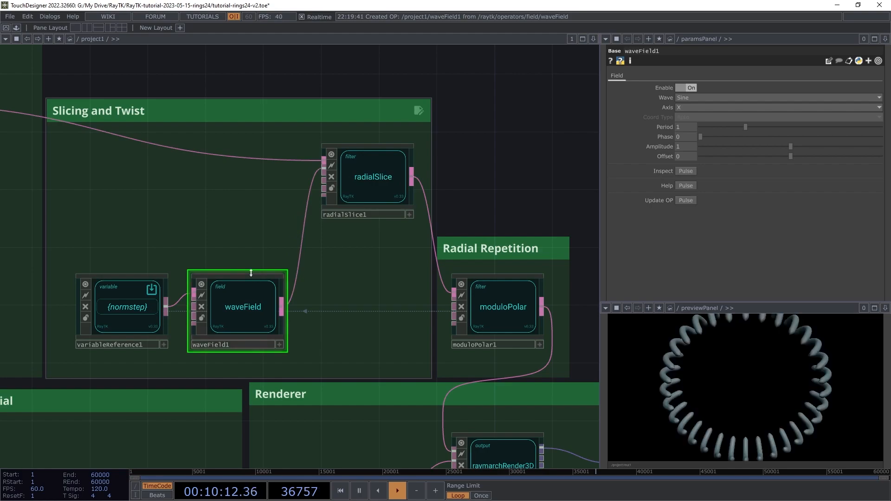
left_click_drag(219, 332, 205, 331)
left_click(218, 257)
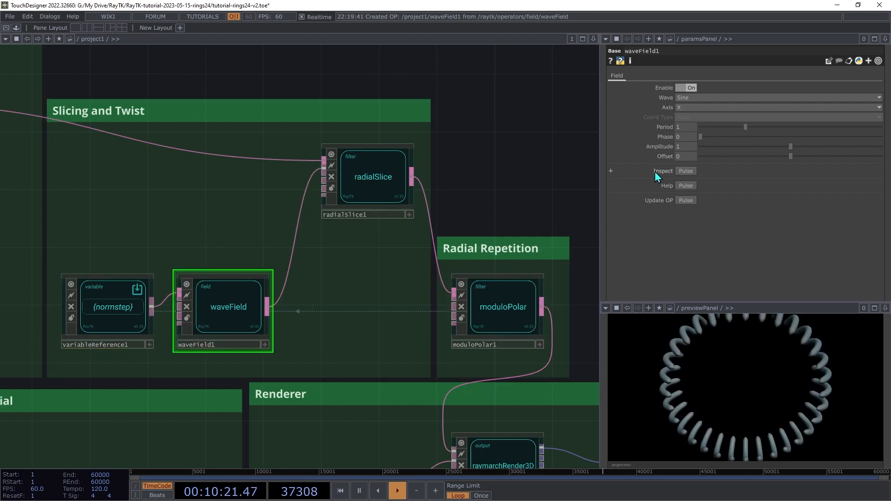
- Set the waveField amplitude to 360 and its wave type to Ramp
type("360")
key("Tab")
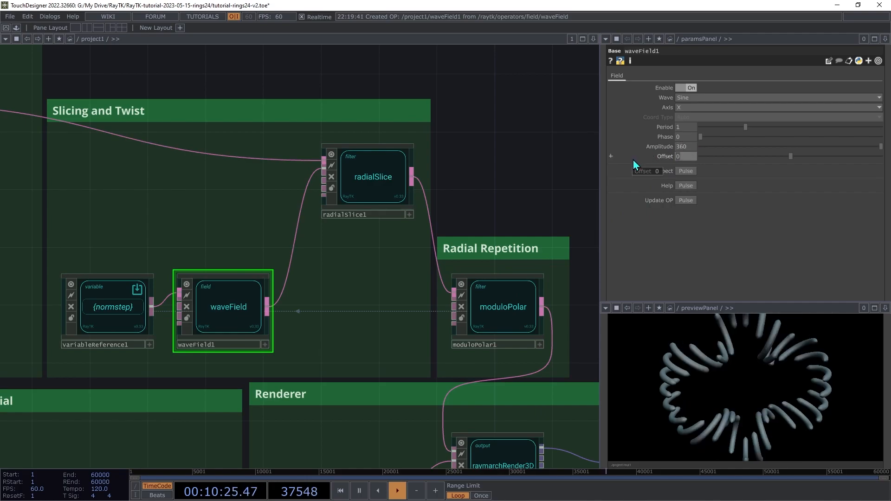
left_click(683, 100)
left_click(699, 134)
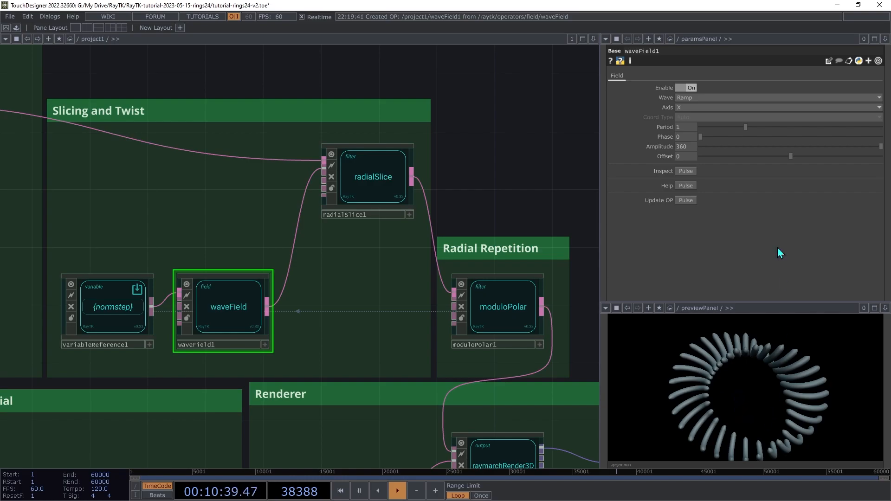
- Set the waveField period to 0.5 and try shifting its phase, returning it to 0
left_click_drag(692, 128, 578, 153)
type("0.5")
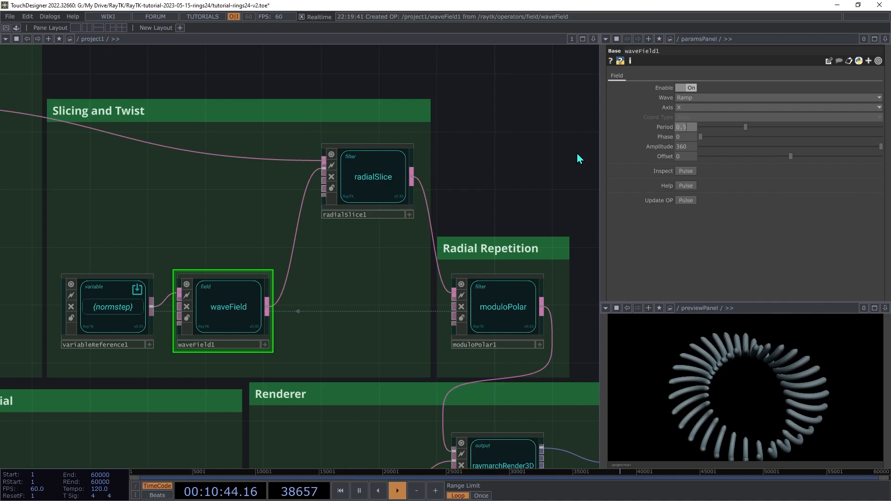
key("Tab")
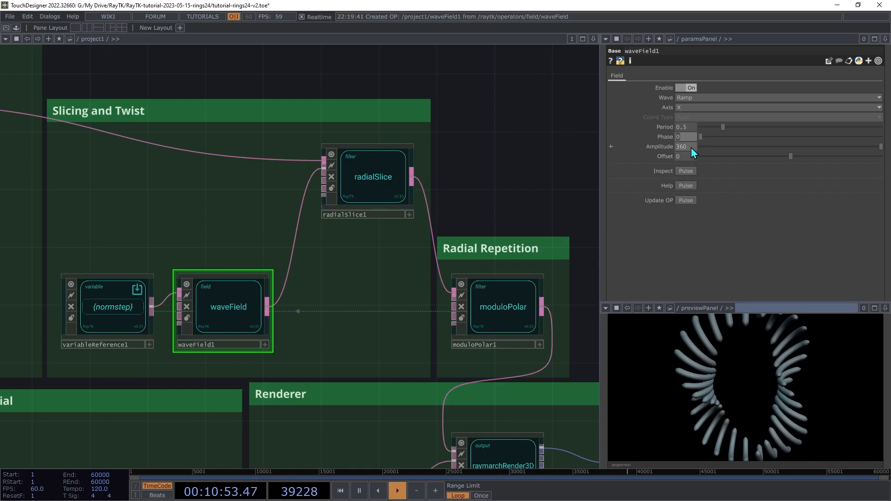
left_click_drag(703, 138, 615, 221)
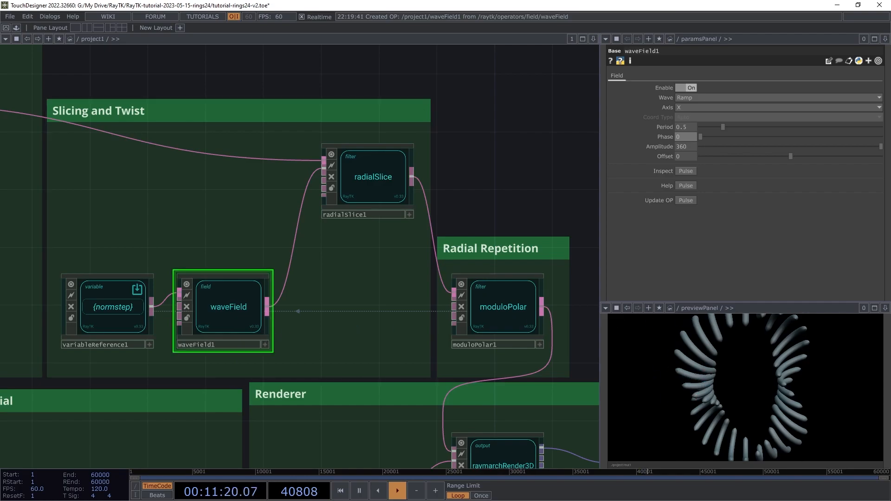
- Move the torusSdf closer to the Slicing and Twist side of the Segments area
scroll(553, 139, "down", 6)
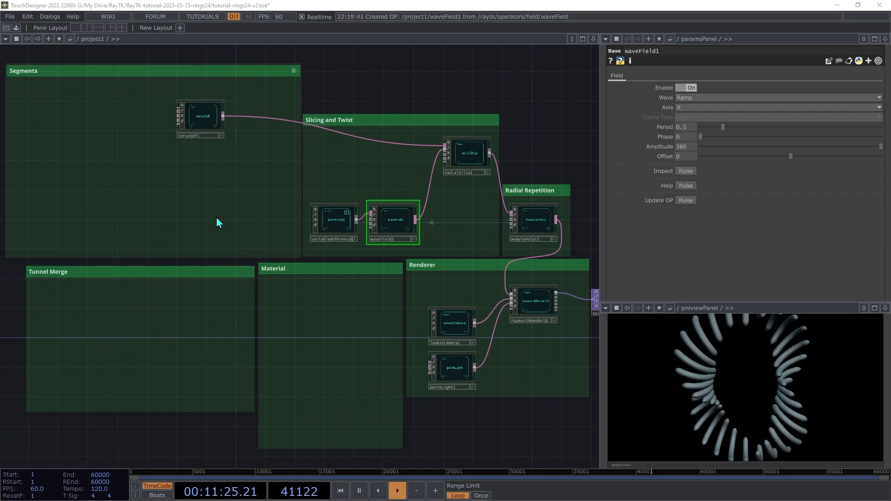
left_click(197, 117)
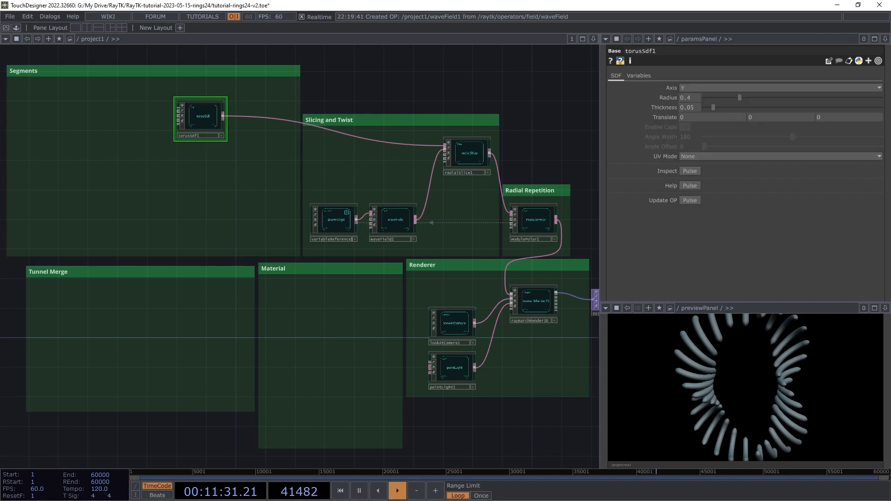
scroll(139, 142, "up", 4)
left_click_drag(200, 177, 366, 280)
left_click_drag(385, 167, 430, 167)
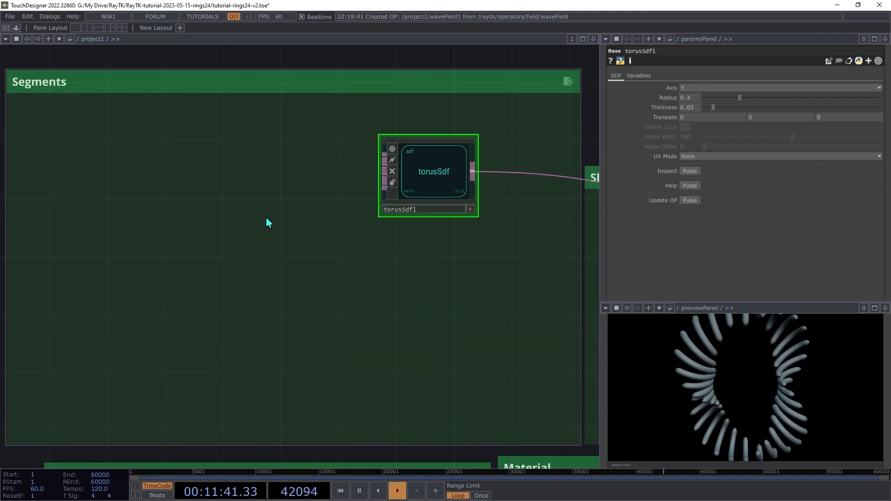
- Create a Normalized Angle (0-1) variable reference from torusSdf and place it at the far side of the Segments area
key("alt+e")
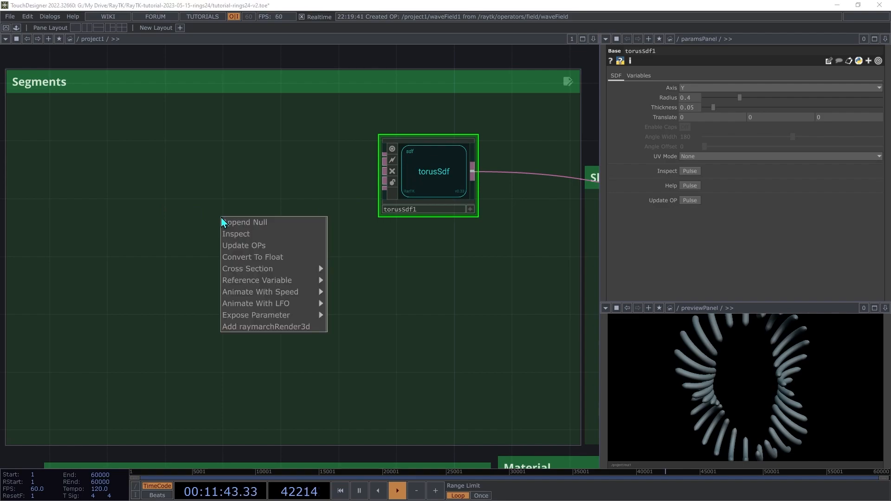
mouse_move(302, 283)
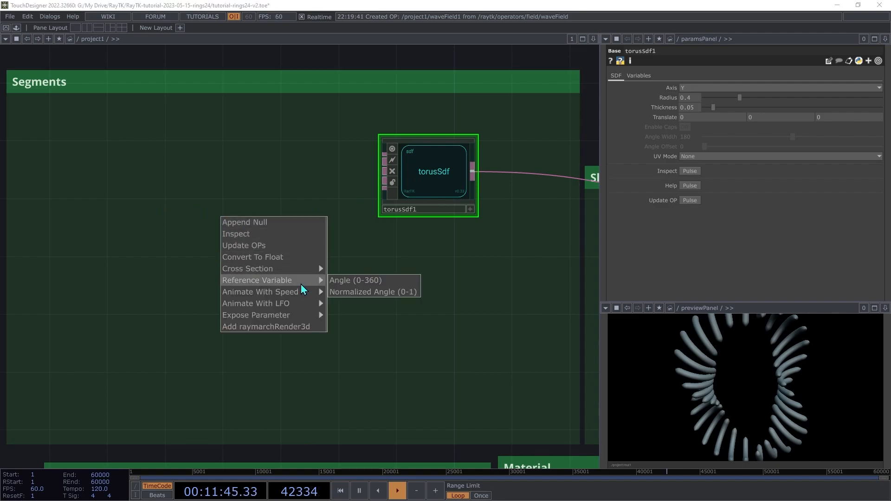
left_click(365, 292)
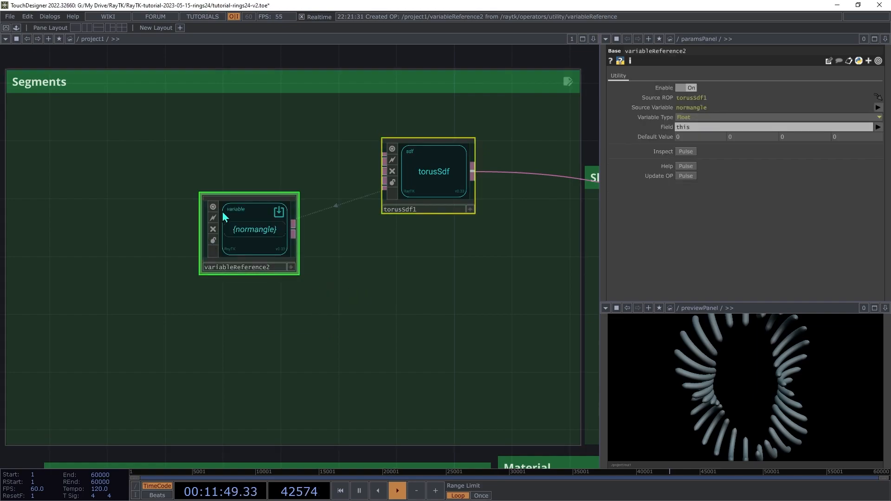
left_click_drag(272, 238, 80, 196)
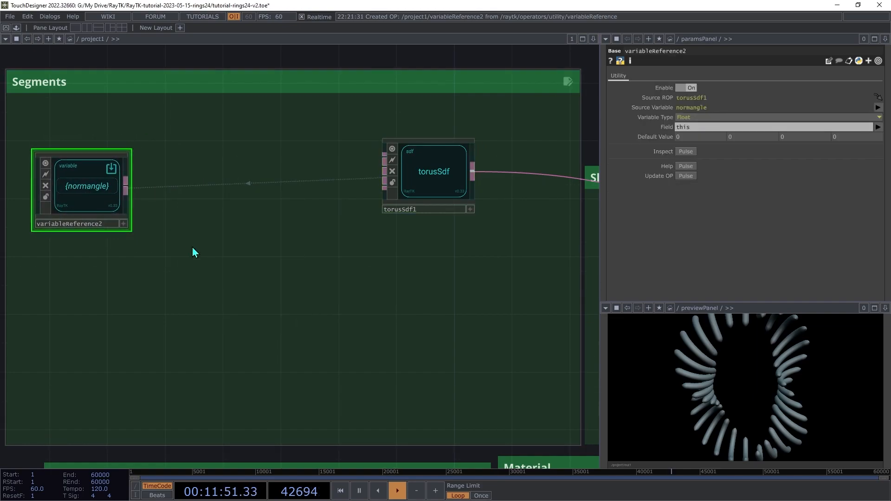
- Add a waveField operator to the Segments area and place it between the normangle reference and the torusSdf
key("alt+r")
type("wave")
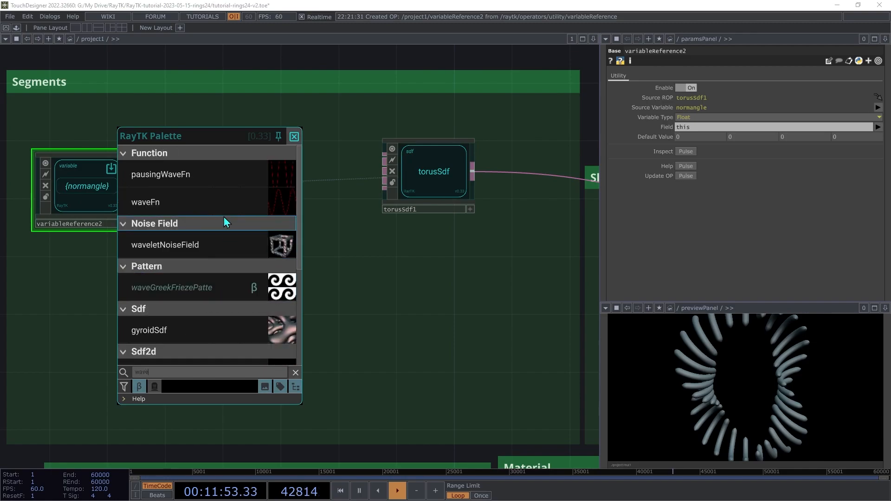
scroll(185, 327, "down", 1)
left_click(172, 358)
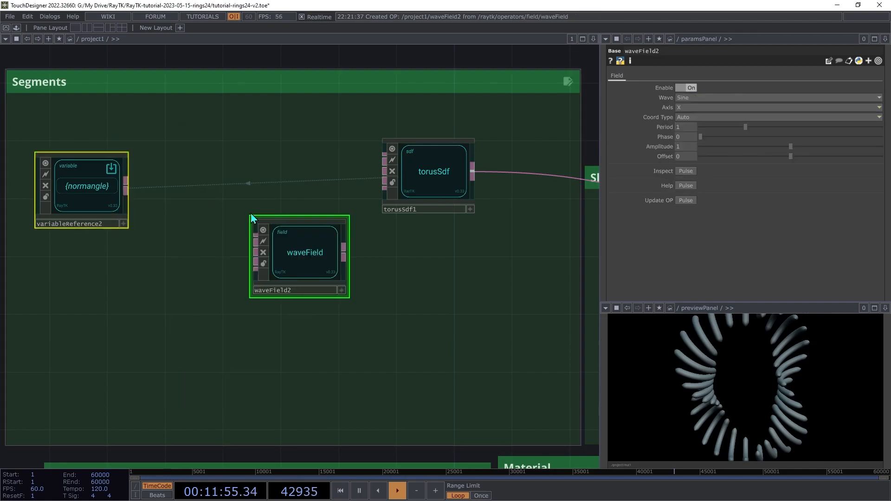
left_click_drag(289, 268, 231, 200)
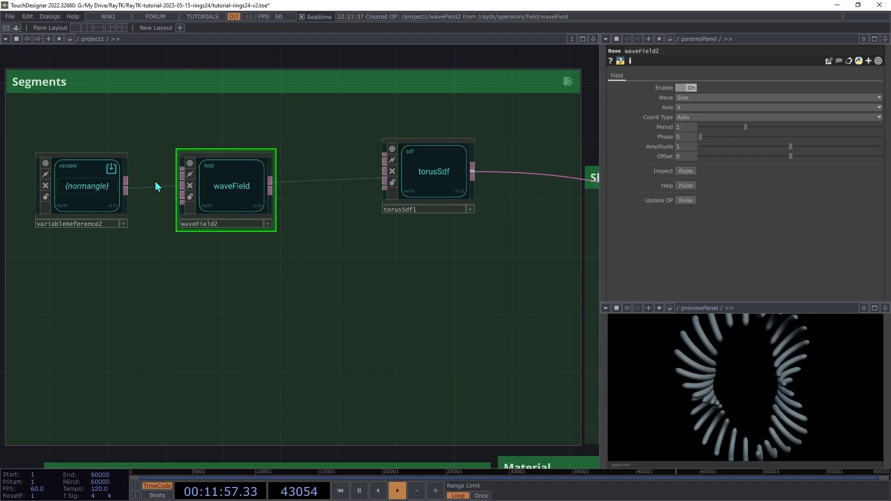
- Connect the normangle reference to the new waveField and its output to the torusSdf's Thickness Field, moving the torusSdf farther away
left_click_drag(126, 184, 181, 176)
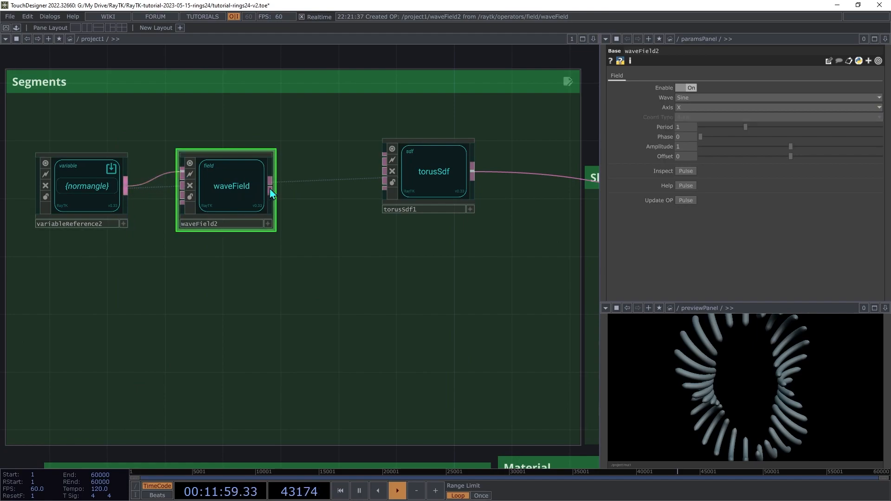
left_click_drag(273, 185, 368, 170)
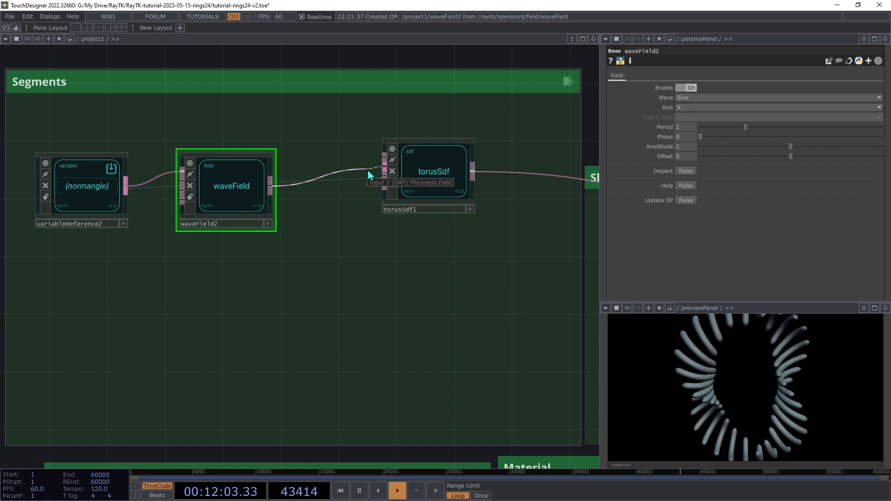
left_click_drag(368, 170, 369, 170)
left_click_drag(429, 169, 479, 187)
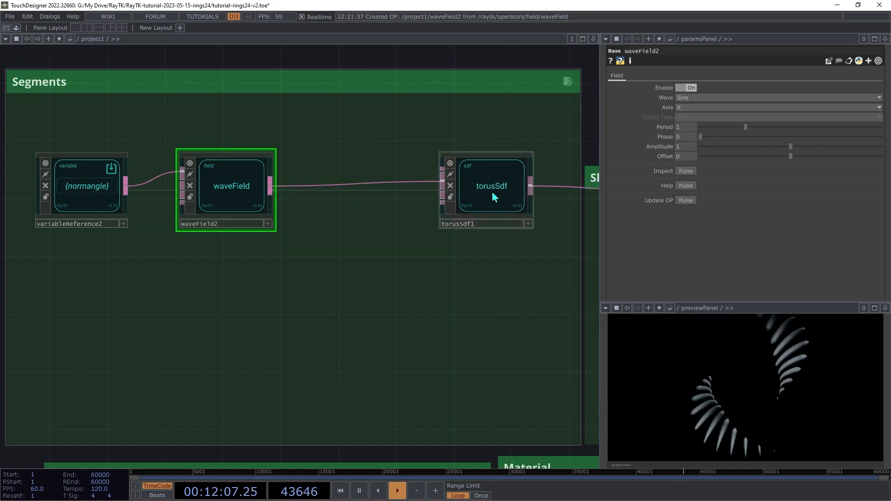
- Set the thickness waveField's period to 0.25, amplitude to 0.4 and offset to 0.6, and its wave type to Square
middle_click_drag(721, 437, 732, 399)
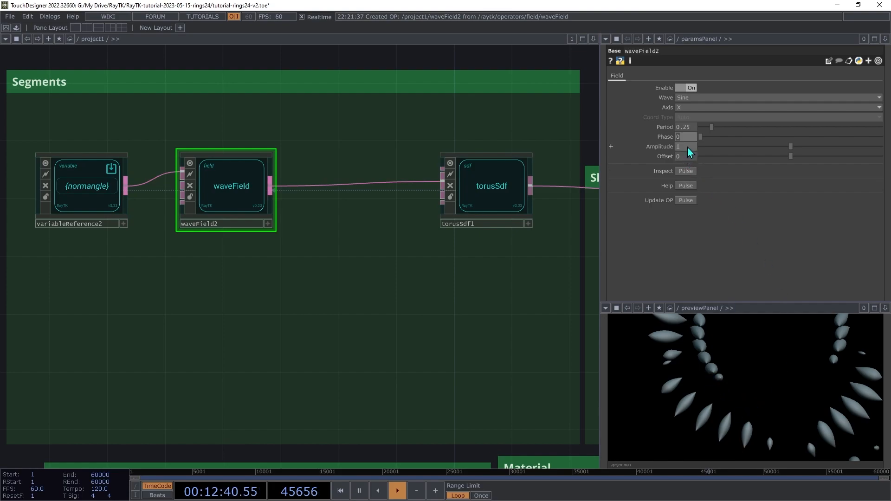
mouse_move(686, 157)
middle_mouse_down()
mouse_move(691, 146)
mouse_move(686, 141)
mouse_move(687, 163)
mouse_move(681, 129)
mouse_move(687, 146)
middle_mouse_up()
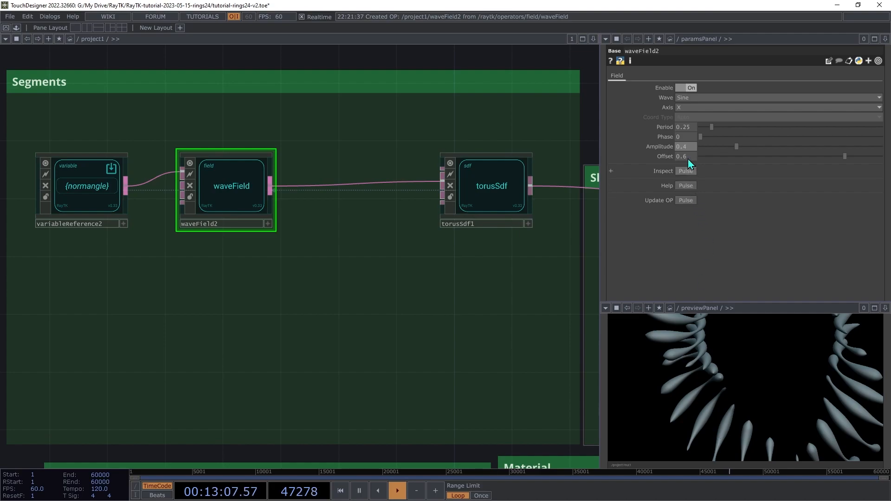
left_click(688, 98)
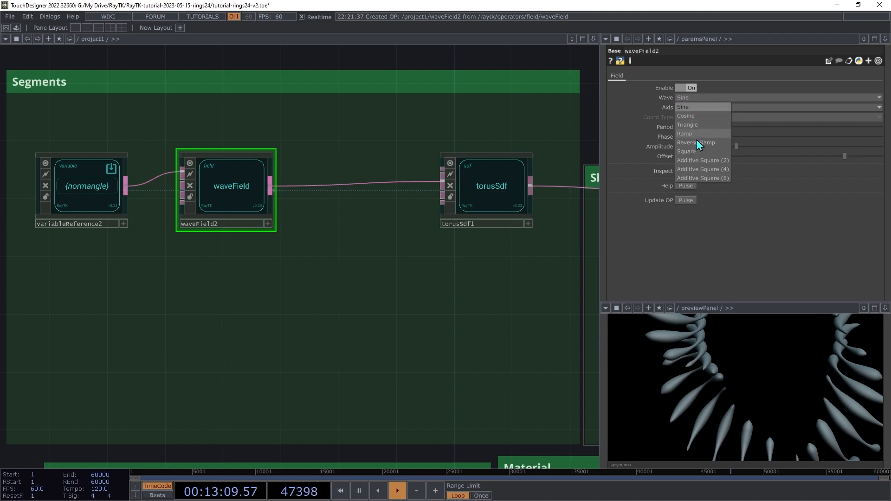
left_click(705, 153)
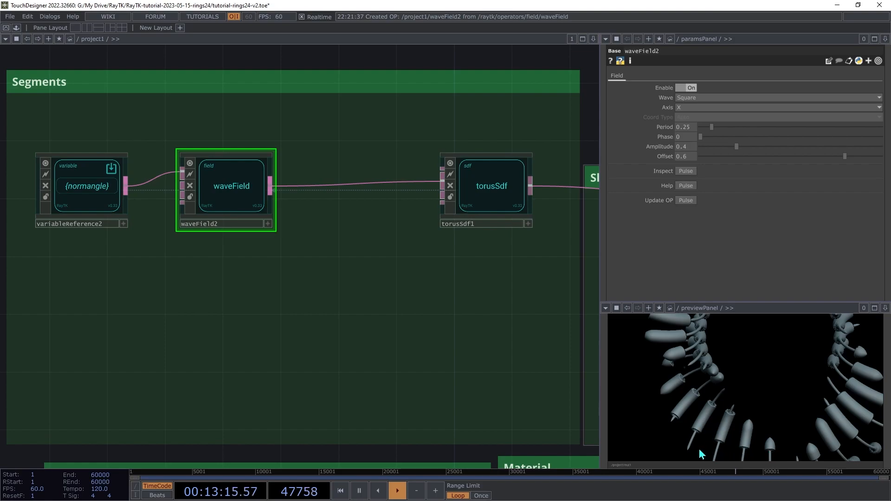
- Inspect the segment edges up close and change the thickness waveField's wave type to Additive Square (8)
middle_click_drag(708, 445, 725, 361)
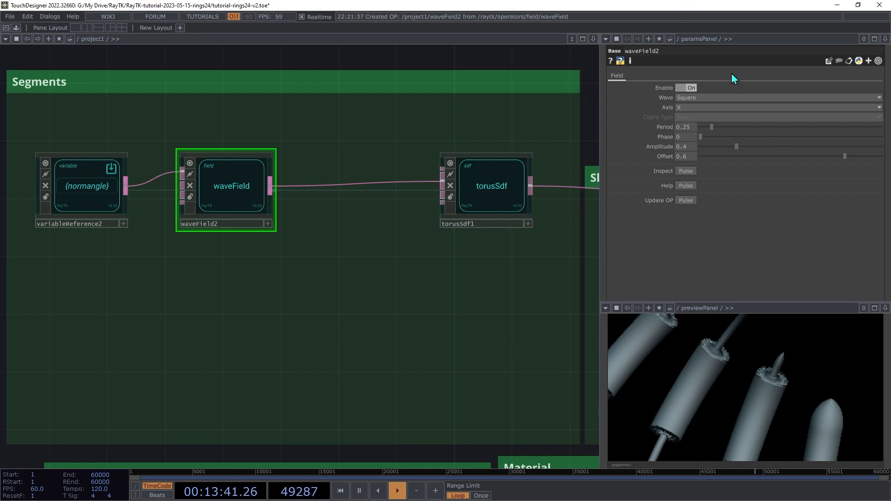
left_click(681, 97)
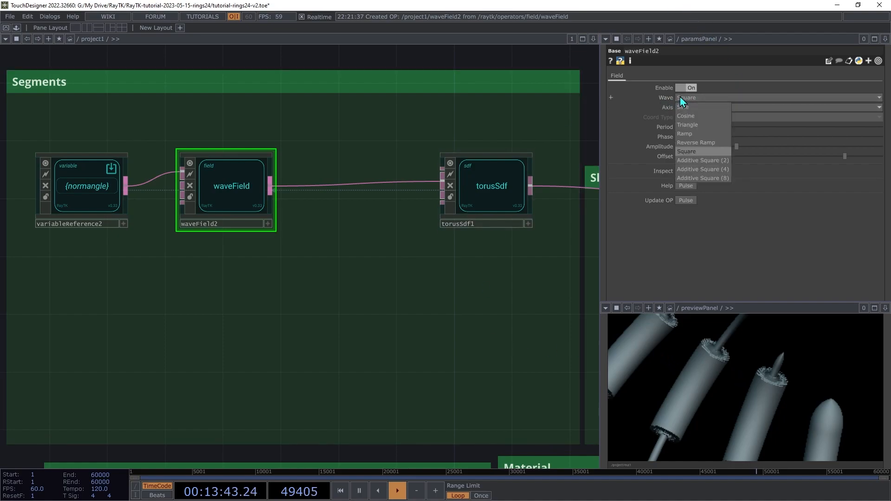
left_click(703, 178)
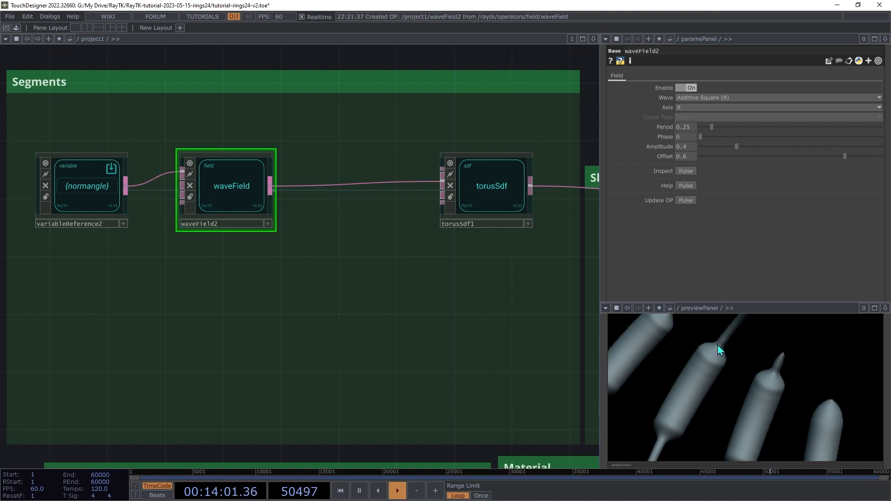
left_click_drag(717, 380, 712, 423)
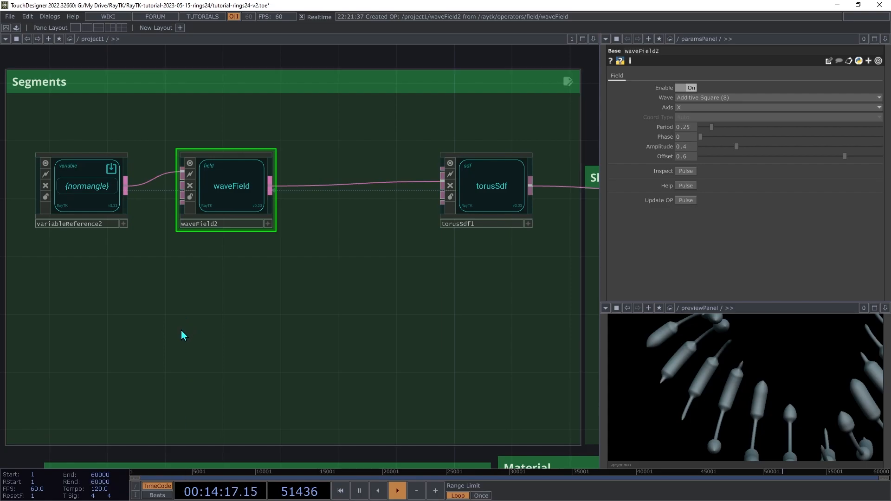
- Add a pausingWaveFn below the normangle reference and connect it to the last input of the thickness waveField
key("alt+r")
type("paus")
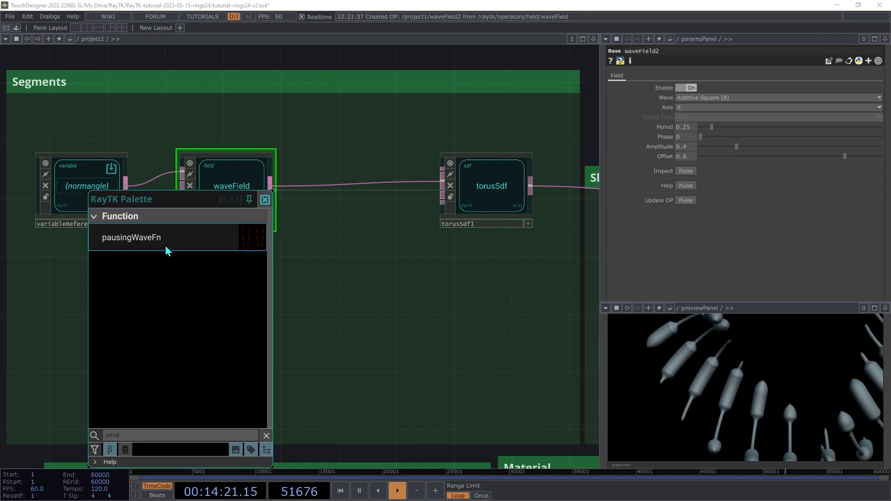
left_click(158, 249)
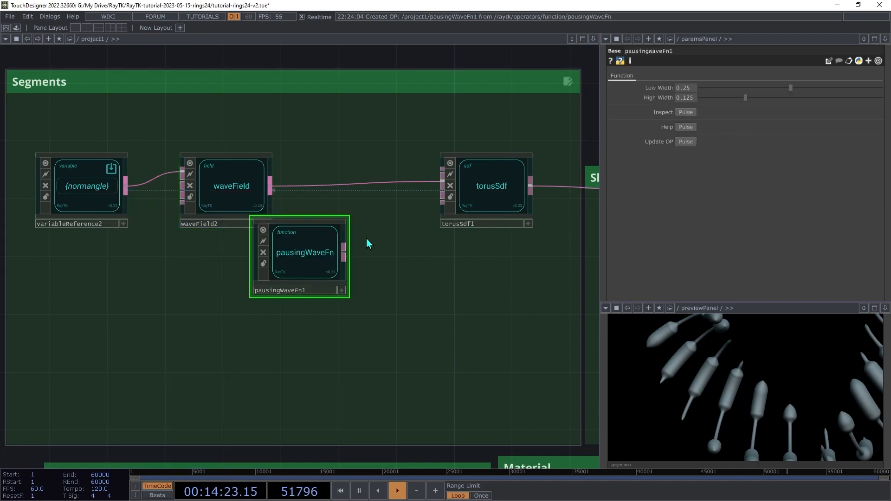
left_click_drag(327, 266, 95, 288)
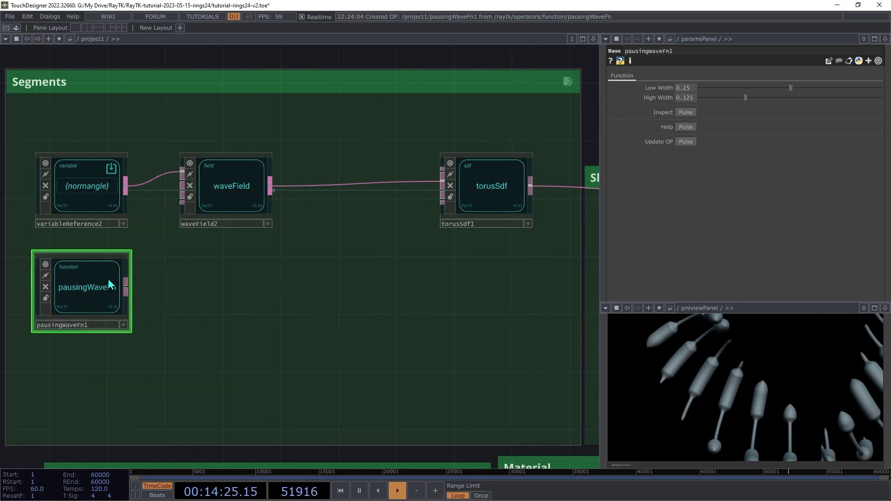
left_click(182, 203)
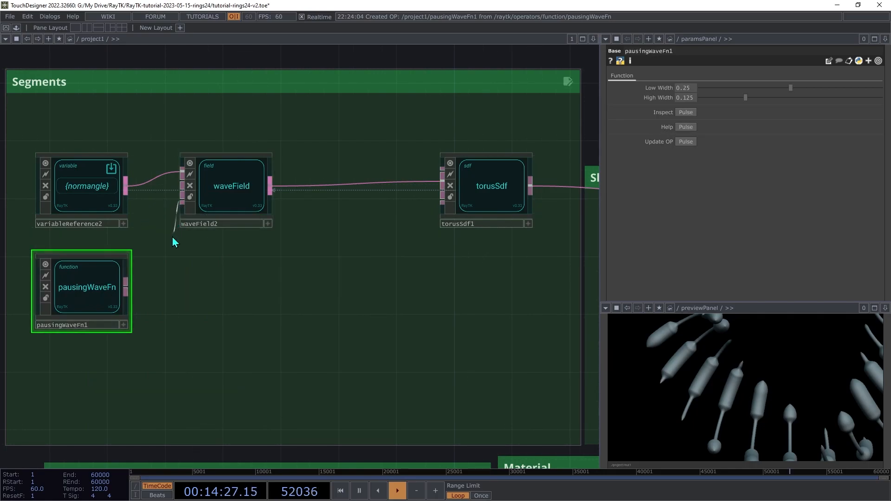
left_click(145, 303)
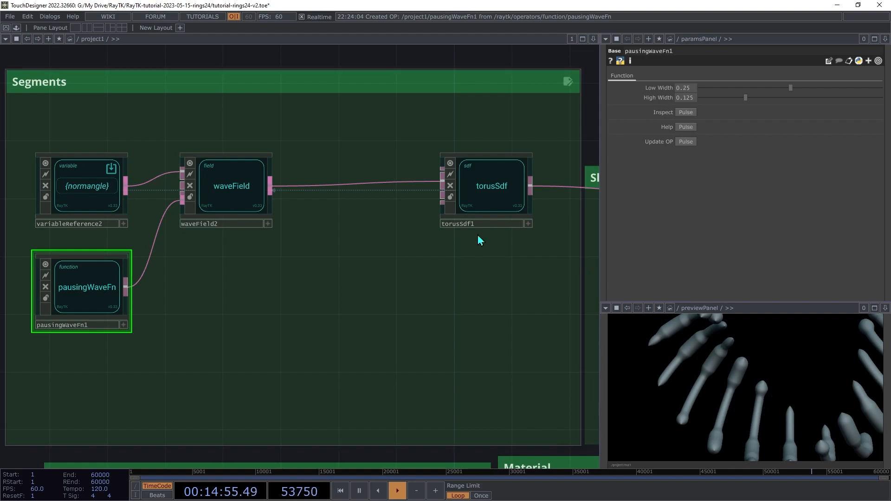
- Set the period of the thickness waveField to the expression 1/12
left_click(235, 187)
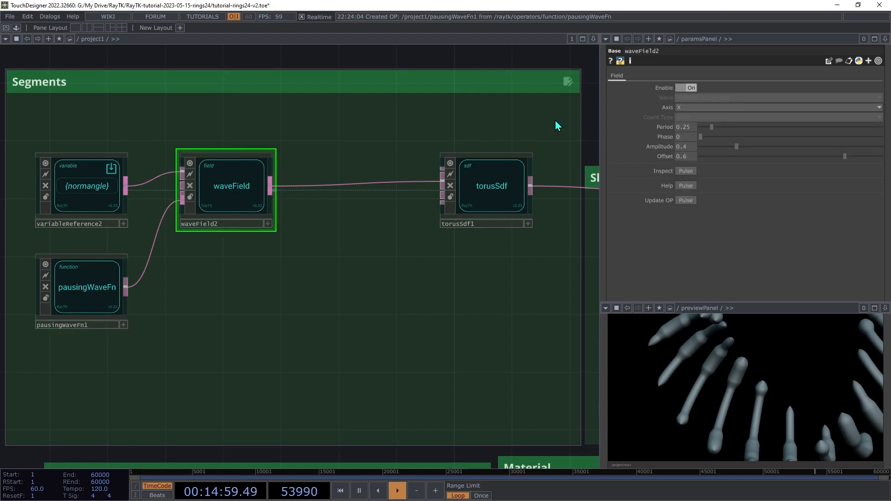
left_click(665, 128)
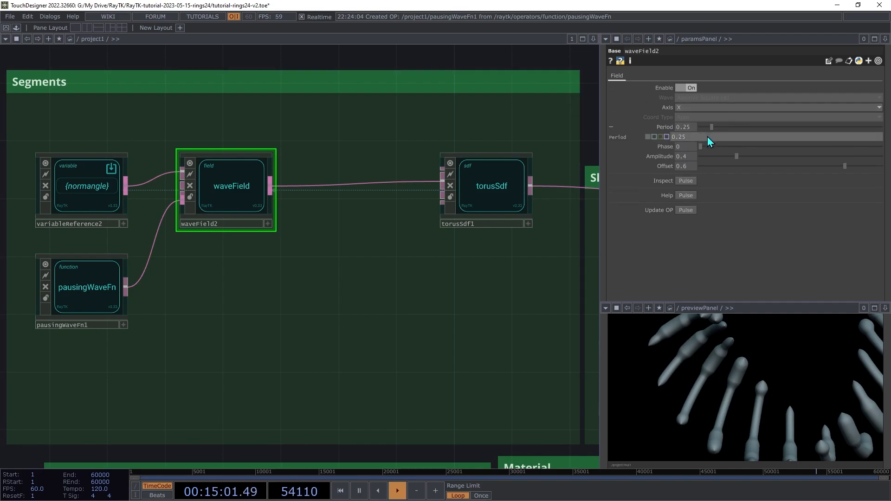
type("1/12")
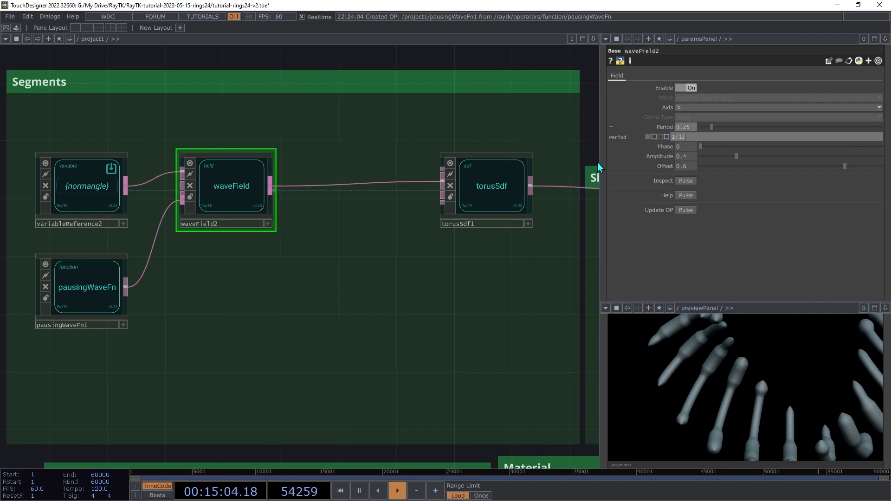
key("Return")
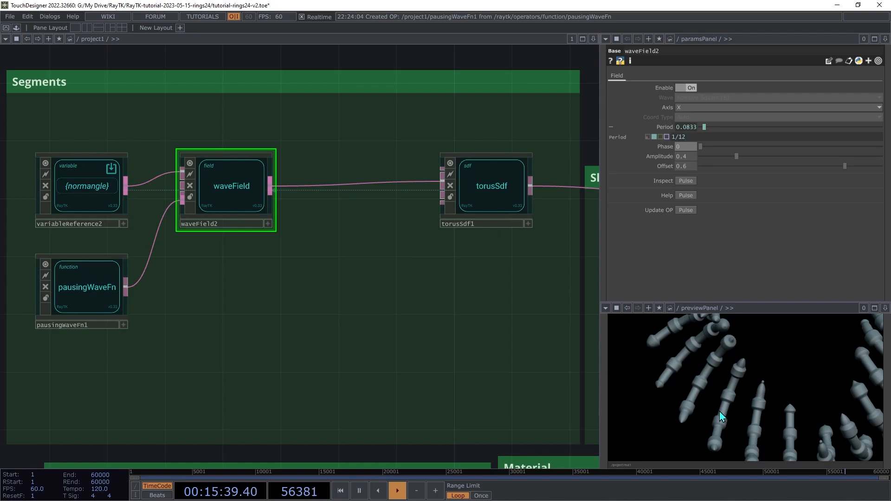
- Set the pausingWaveFn's Low Width to 0.3 and High Width to 0.1
left_click(86, 292)
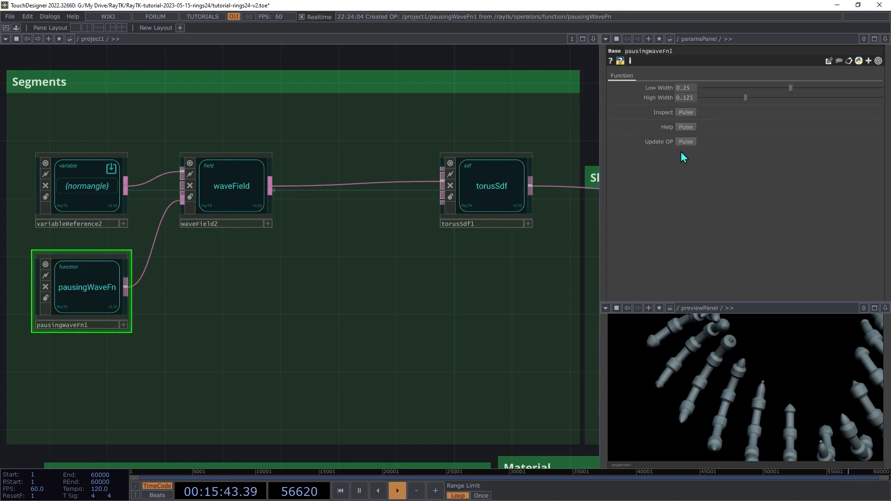
left_click(687, 88)
type("0.3")
key("Return")
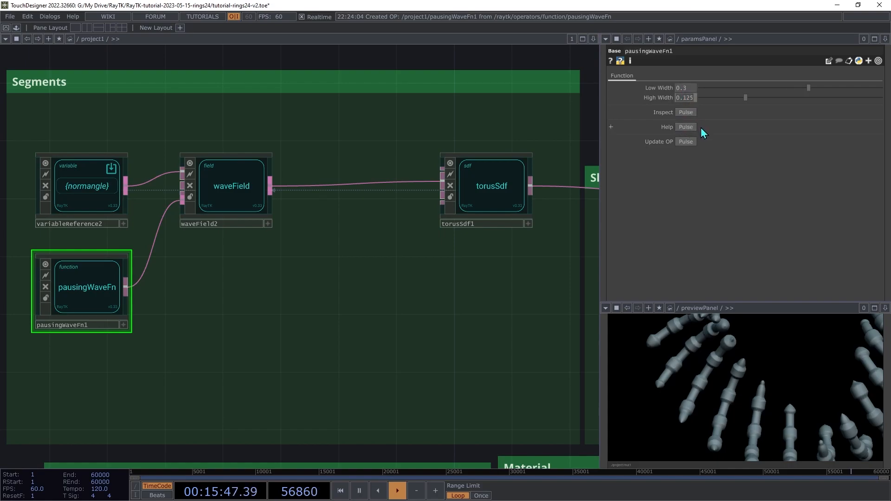
type("0.1")
key("Tab")
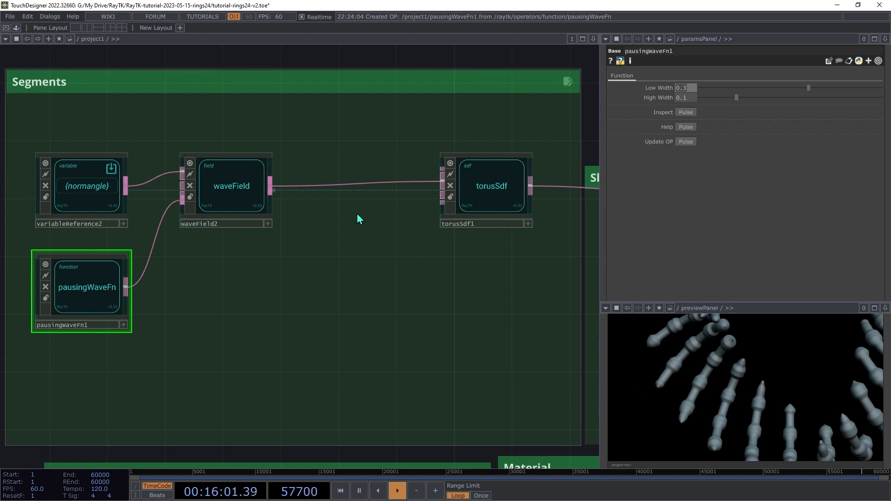
- Try shifting the phase of the thickness waveField, returning it to 0
left_click(241, 200)
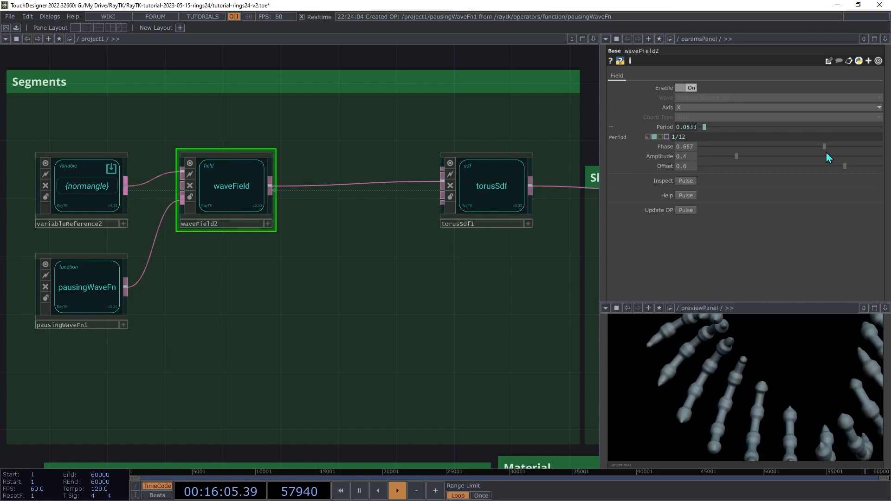
left_click_drag(700, 147, 580, 277)
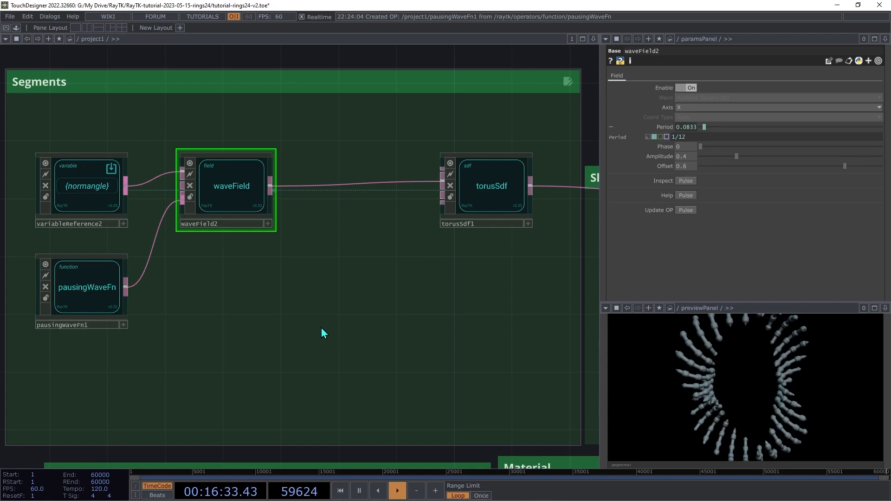
- Add another waveField to the Segments area, placed below the link between the thickness waveField and the torusSdf
key("alt+r")
type("wavef")
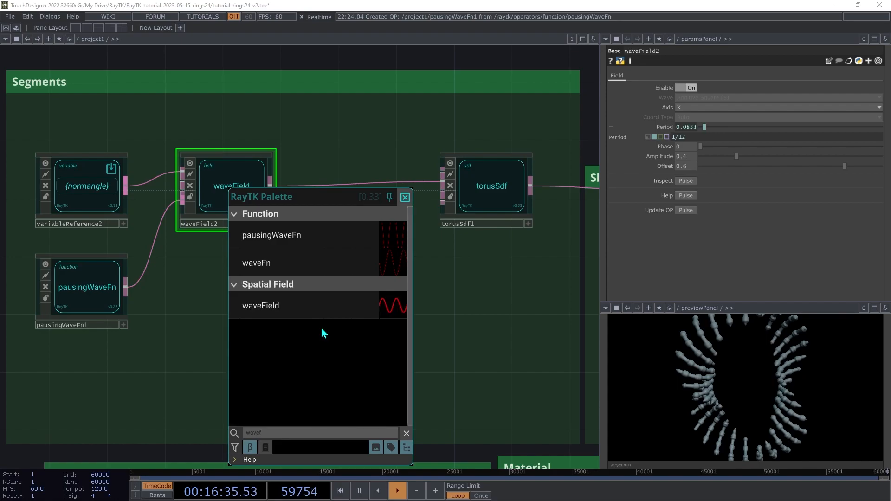
left_click(292, 313)
left_click(298, 292)
left_click_drag(304, 256, 315, 291)
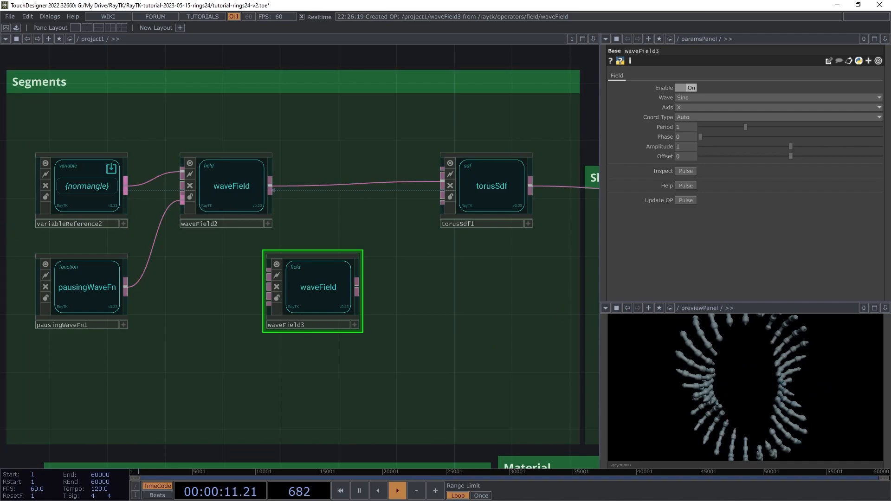
- Copy the normstep variable reference from Slicing and Twist and place the copy in Segments between the pausingWaveFn and the new waveField
key("h")
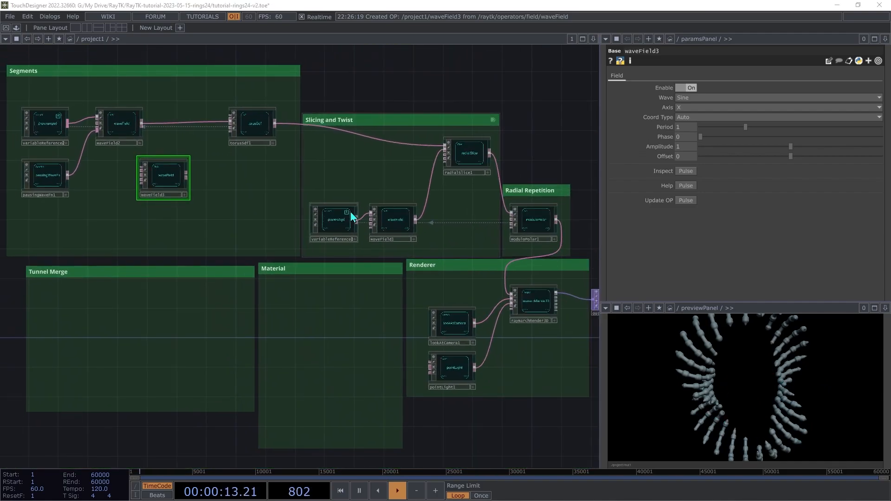
left_click(342, 228)
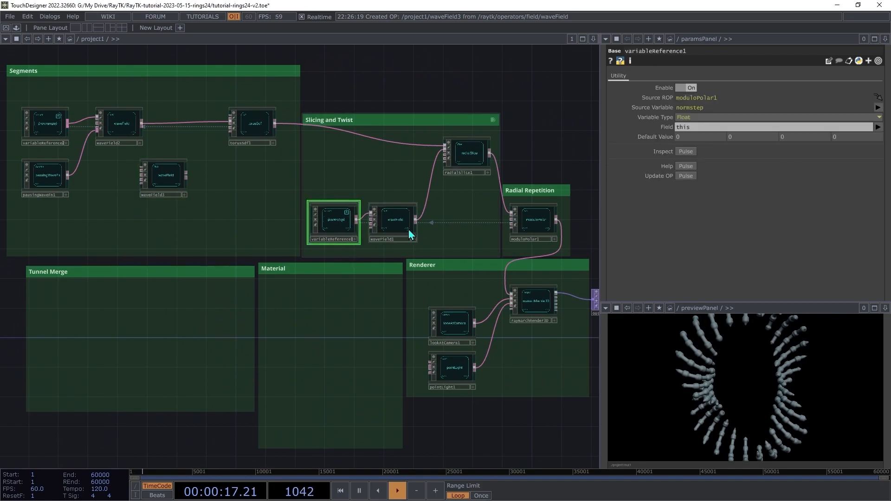
key("ctrl+c")
key("ctrl+v")
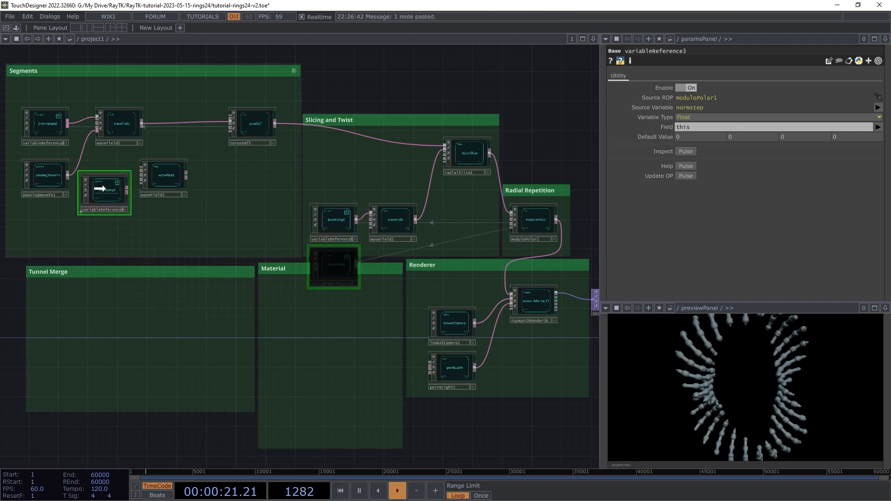
left_click(99, 173)
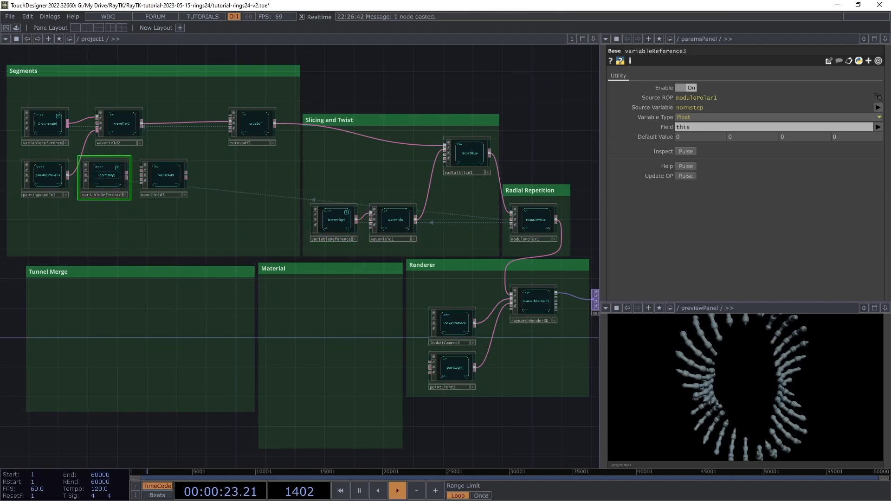
scroll(297, 407, "up", 5)
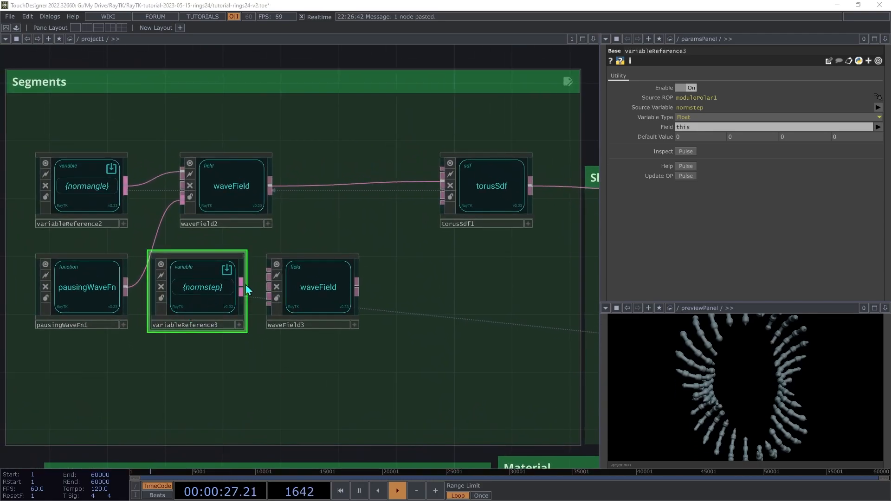
- Connect the copied normstep reference to the first input of the new waveField and move both nodes lower in the Segments area
left_click(244, 291)
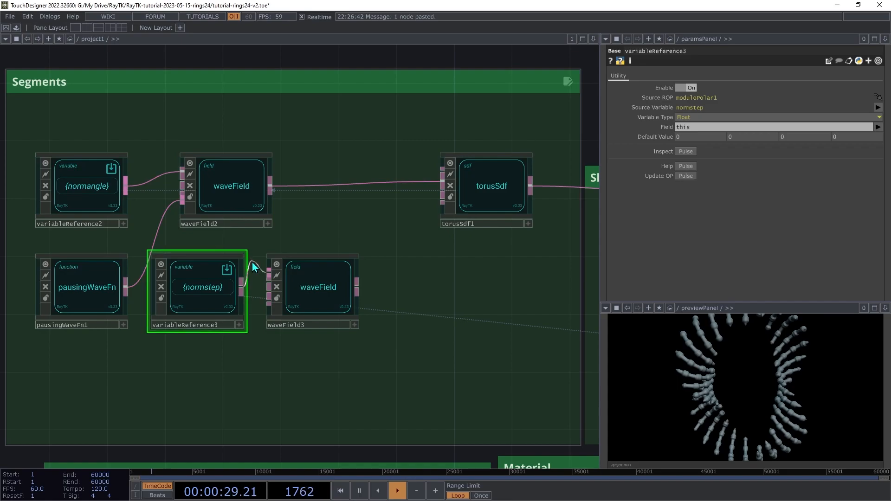
left_click(254, 264)
left_click(313, 286)
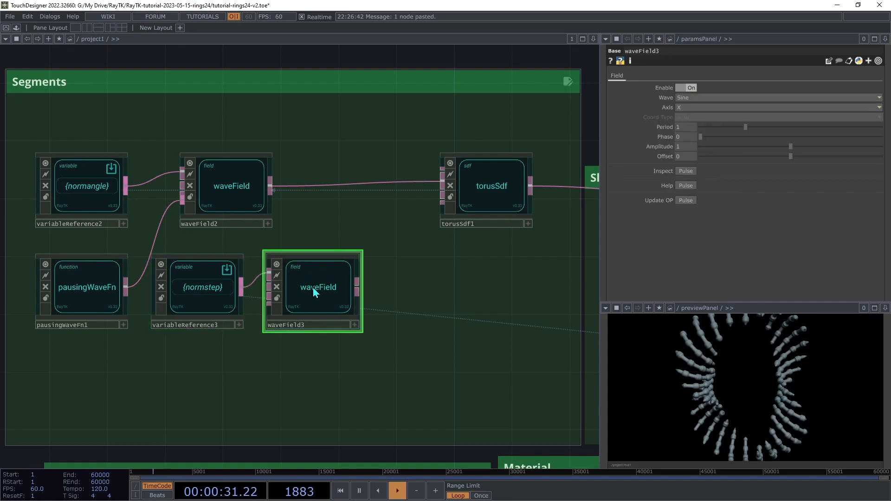
left_click_drag(366, 385, 151, 253)
left_click_drag(281, 282, 310, 339)
left_click(310, 339)
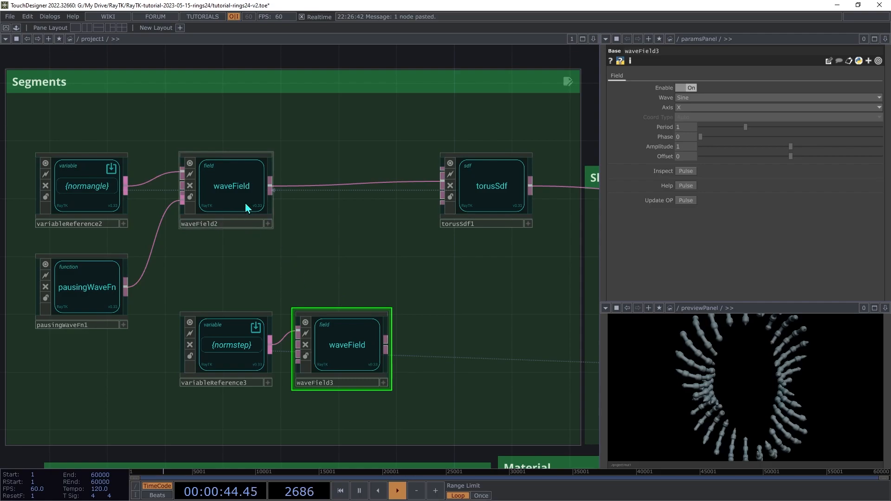
- Combine the thickness waveField and the normstep waveField with an Add combineFields, feeding the torusSdf in place of the direct link
left_click(241, 187)
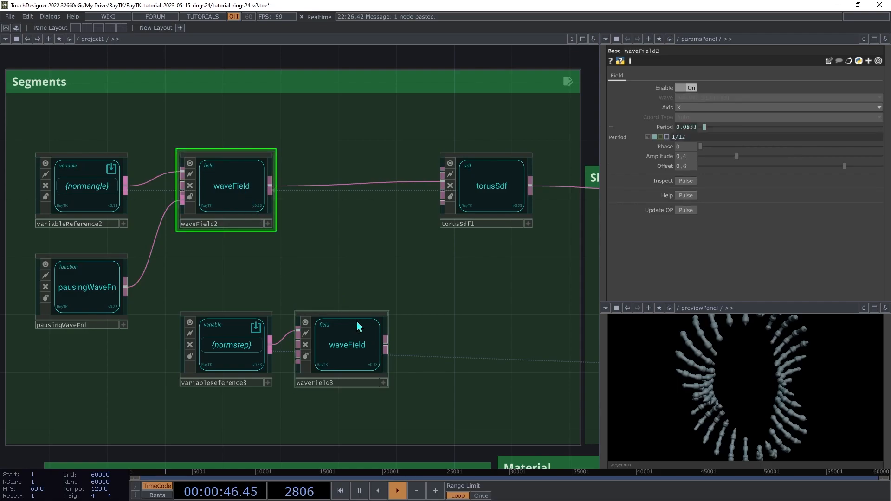
right_click(334, 253)
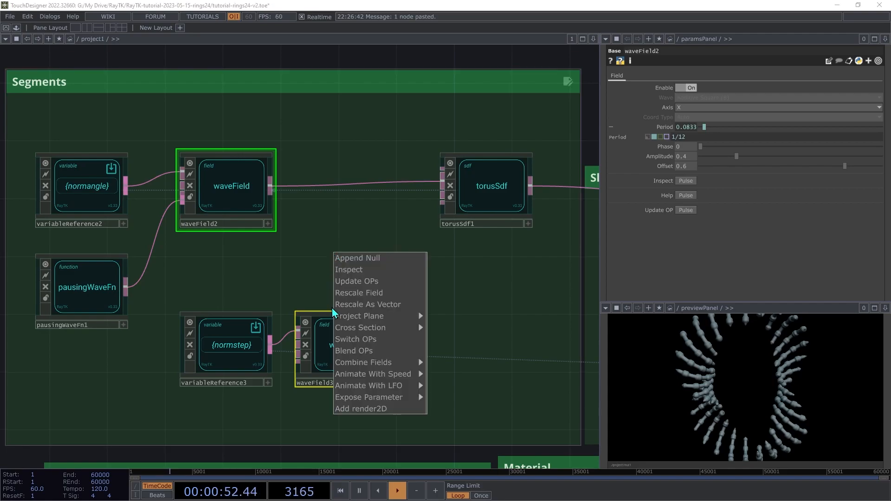
mouse_move(394, 364)
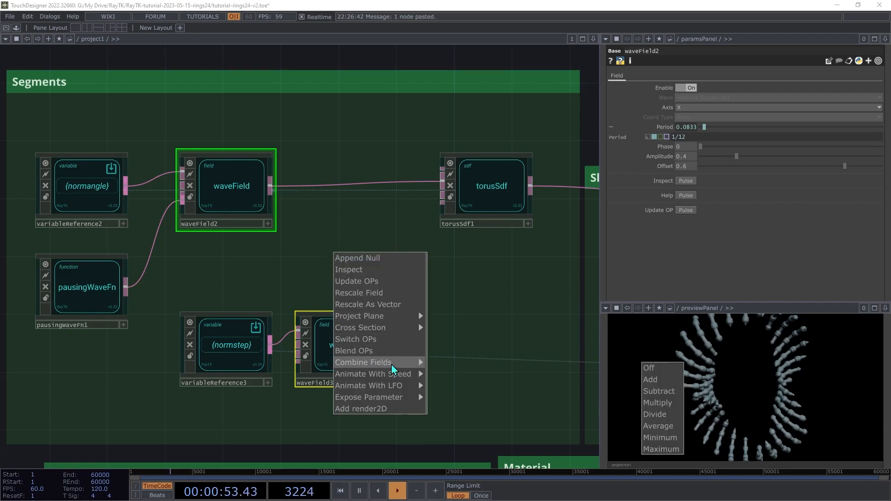
left_click(658, 384)
mouse_move(492, 270)
left_mouse_down()
mouse_move(414, 271)
mouse_move(355, 249)
mouse_move(416, 179)
left_mouse_up()
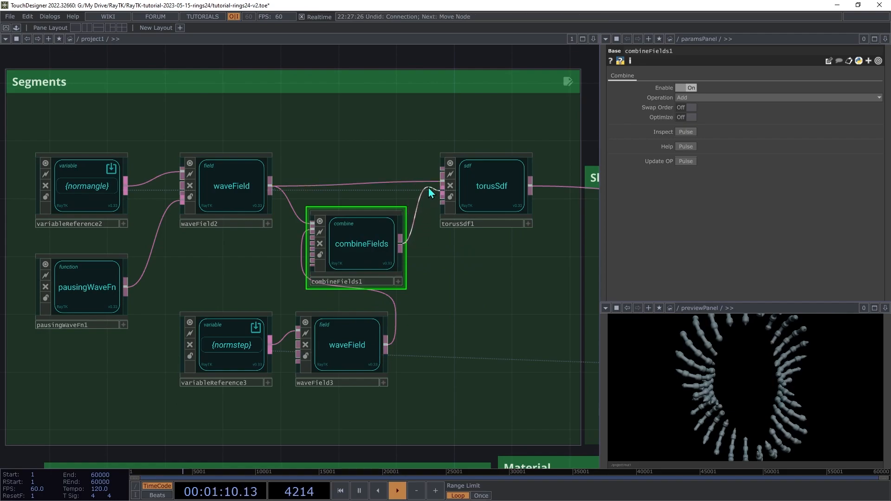
mouse_move(425, 198)
left_mouse_down()
mouse_move(426, 186)
mouse_move(441, 186)
left_mouse_up()
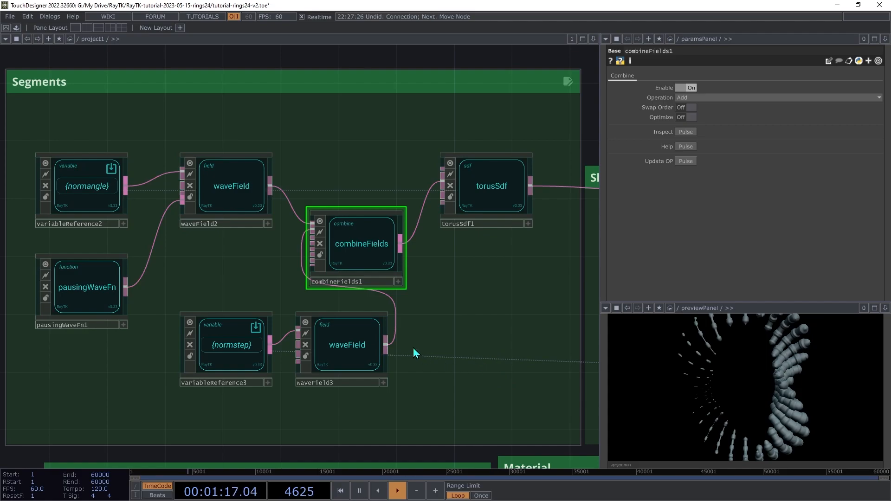
- Set the normstep waveField's Amplitude to 0.2 and sweep its Phase, leaving it at 0.01
left_click(352, 350)
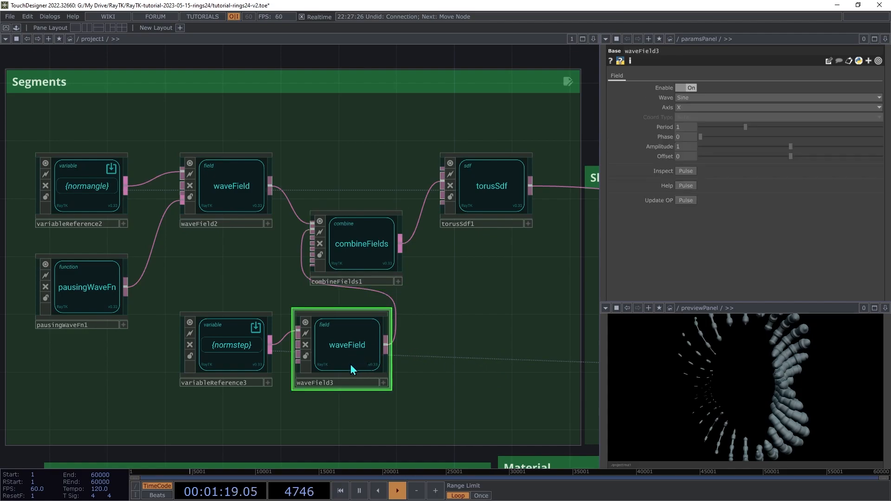
middle_click_drag(689, 149, 659, 135)
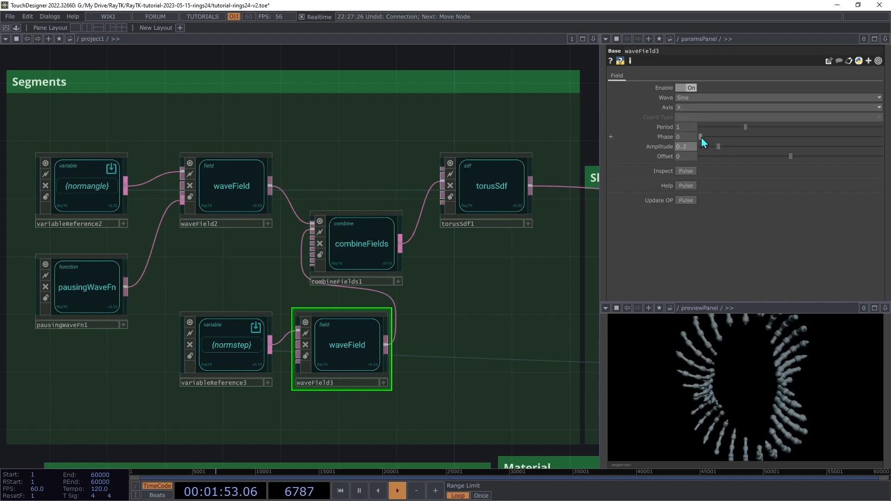
left_click_drag(701, 137, 882, 137)
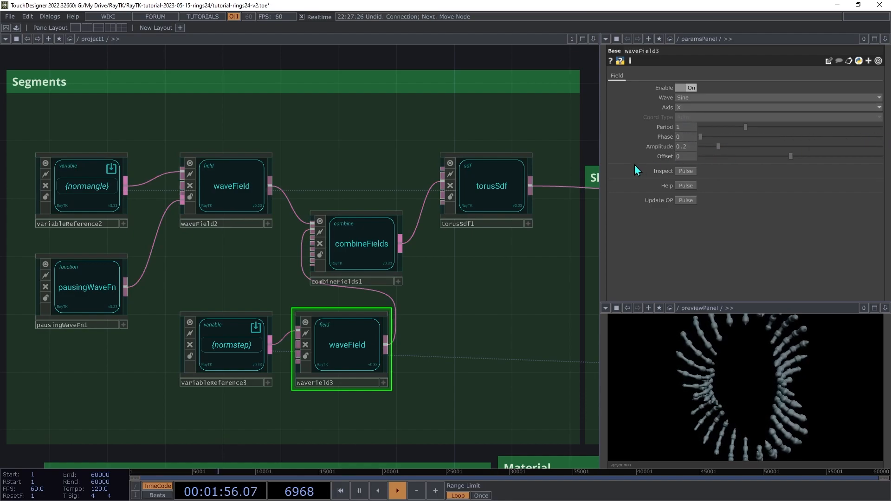
left_click_drag(820, 162, 639, 255)
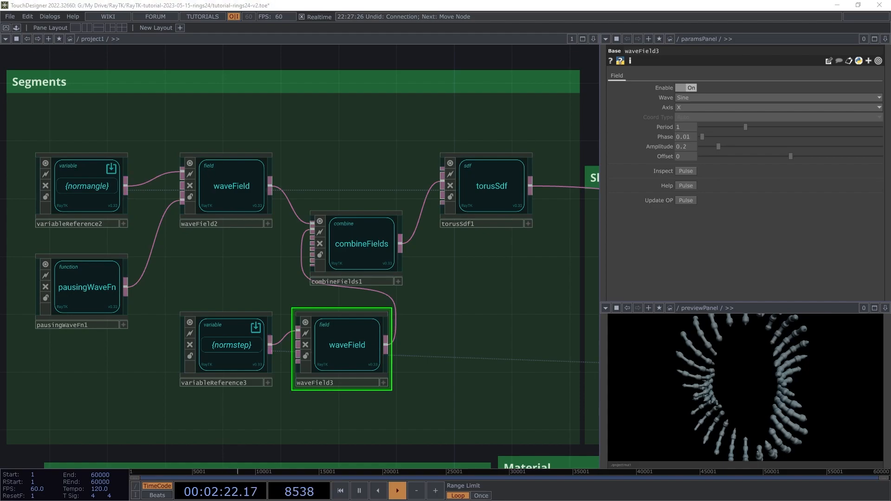
- Add a modularMat operator and place it in the upper part of the Material area
key("h")
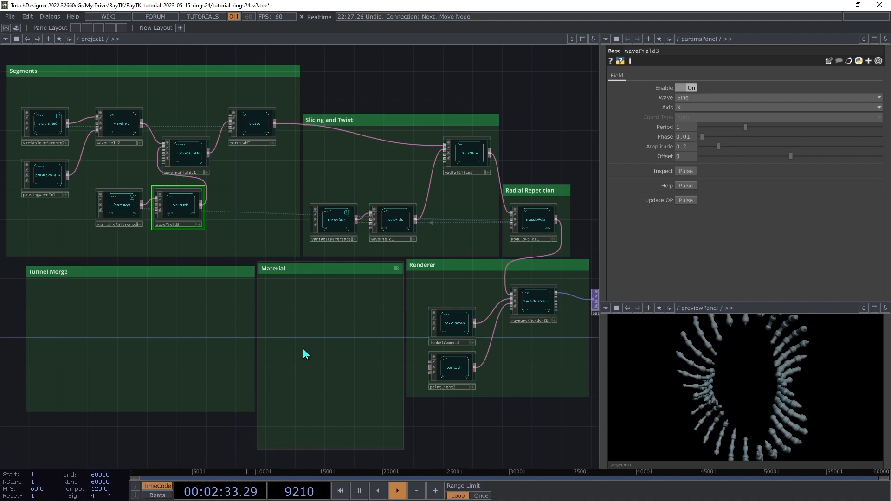
key("alt+r")
type("modul")
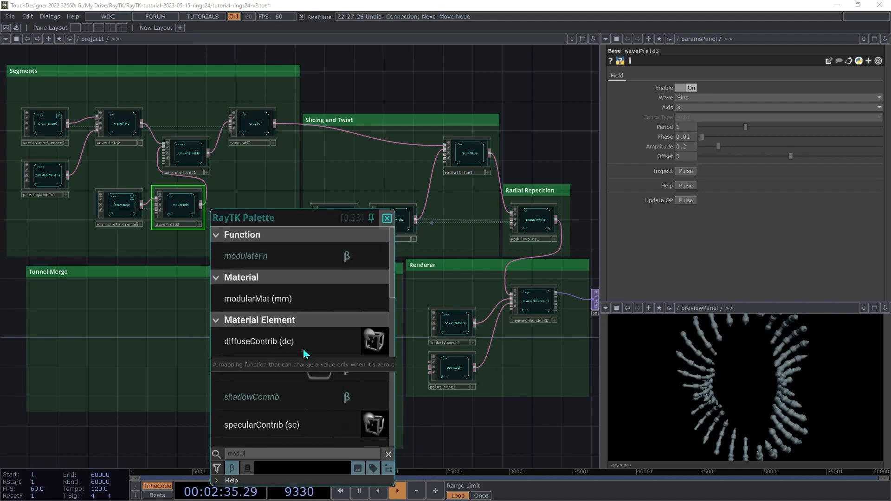
left_click(288, 301)
left_click(300, 257)
left_click_drag(301, 257, 363, 304)
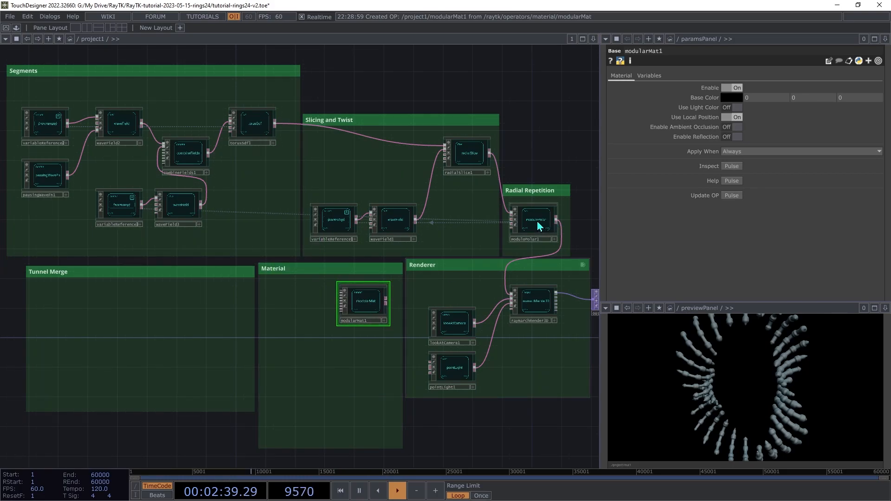
- Insert the modularMat between the moduloPolar output and the raymarchRender3D scene input
left_click(557, 221)
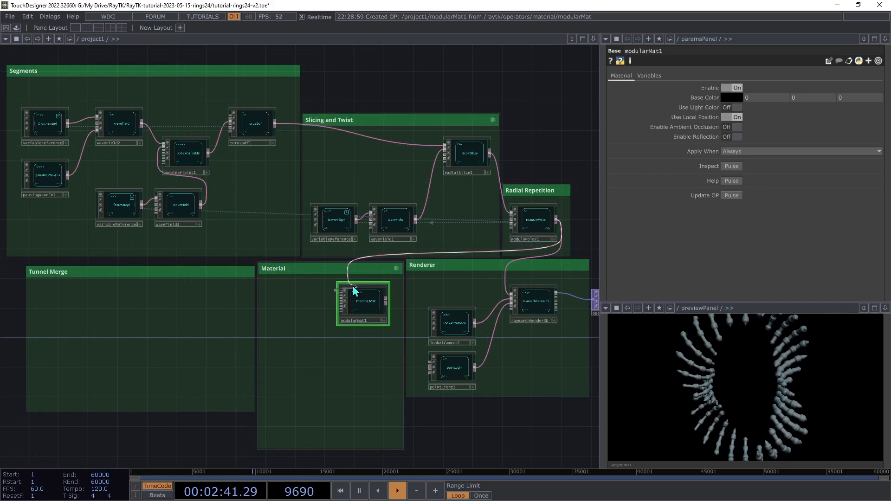
left_click(354, 291)
left_click(386, 301)
left_click(504, 297)
- Add an Oren-Nayar diffuse contribution to the modularMat, placed below and to its left in the Material area
scroll(325, 408, "up", 5)
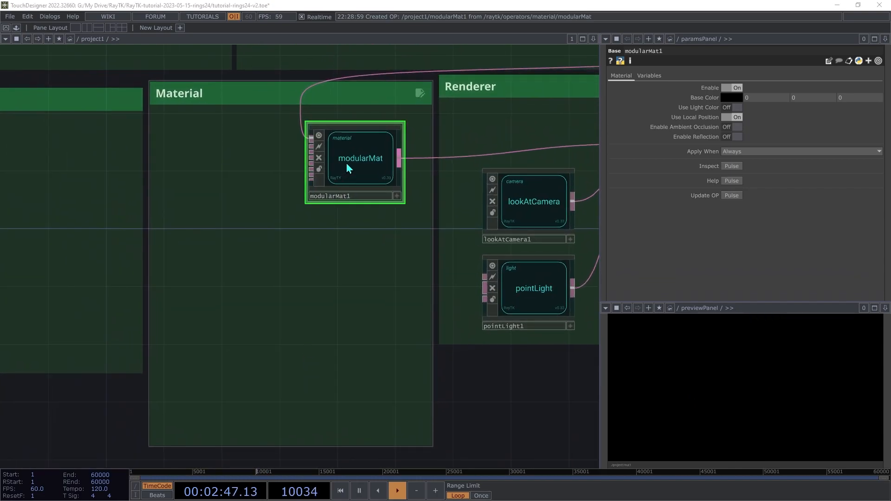
right_click(293, 253)
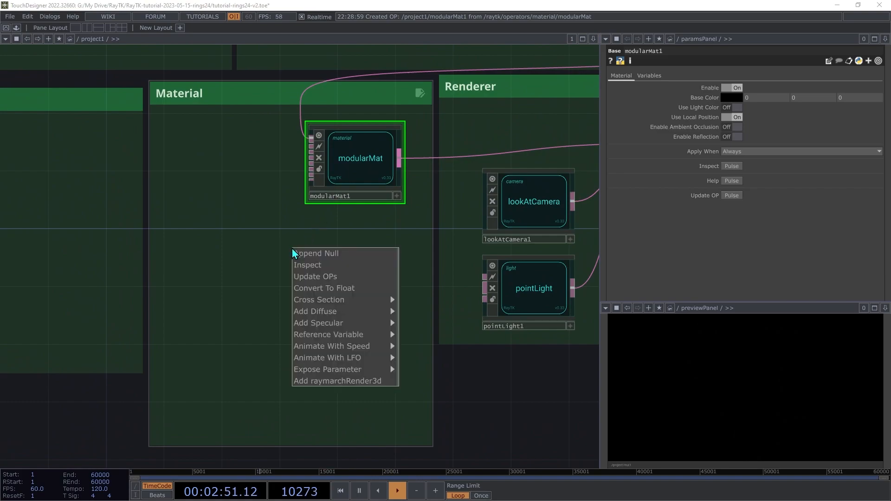
mouse_move(336, 312)
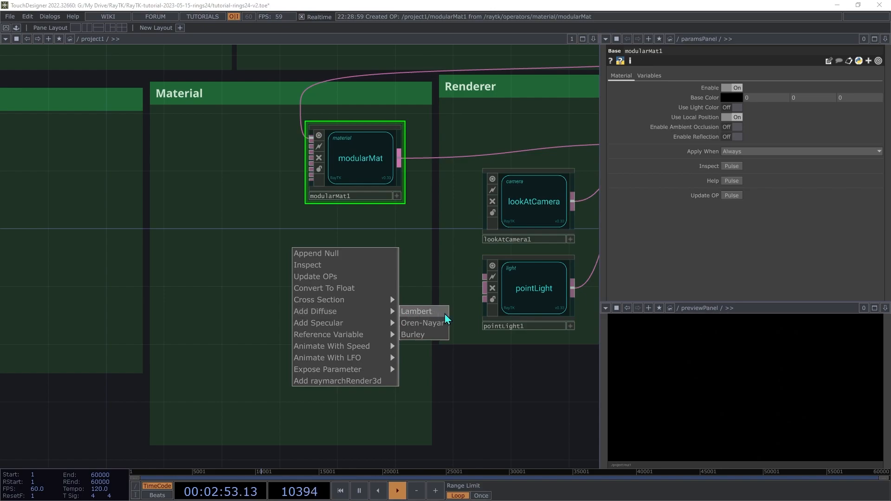
left_click_drag(176, 258, 224, 229)
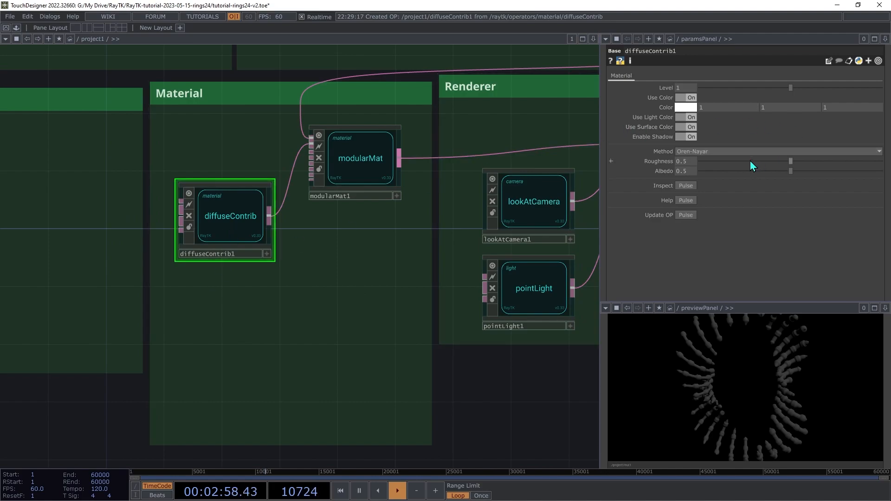
- Set the diffuse contribution's Roughness to 0.3, Albedo to 1 and Color to pale green (about 0.783, 1, 0.717)
middle_click_drag(690, 163, 687, 154)
left_click_drag(791, 171, 886, 172)
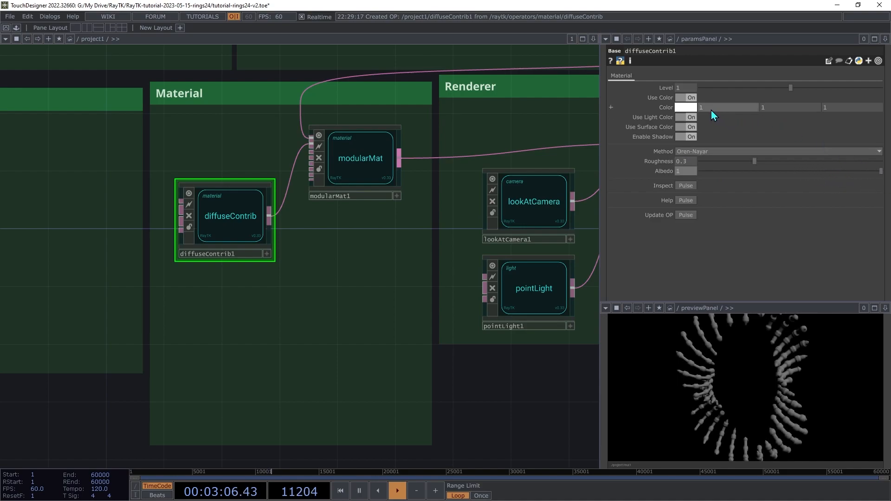
left_click(690, 109)
left_click_drag(698, 113, 695, 122)
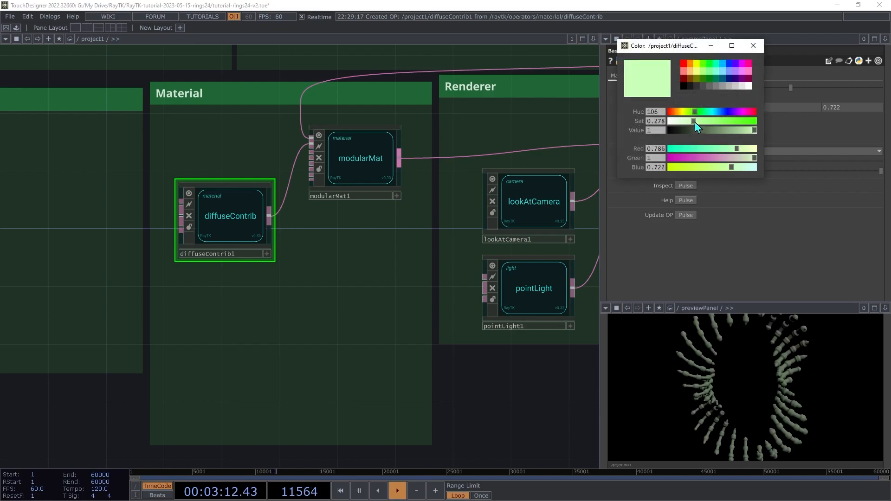
left_click(754, 46)
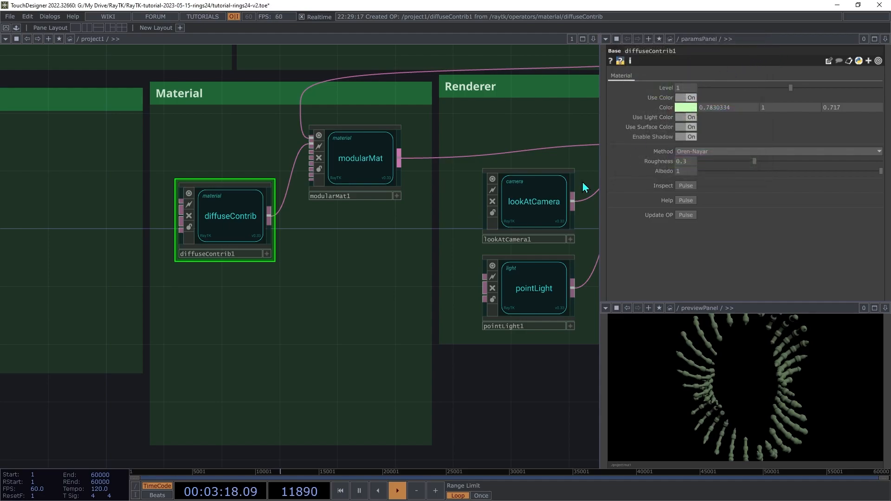
- Add a GGX specular contribution to the modularMat below the diffuse one and set its Fresnel to 1
left_click(357, 175)
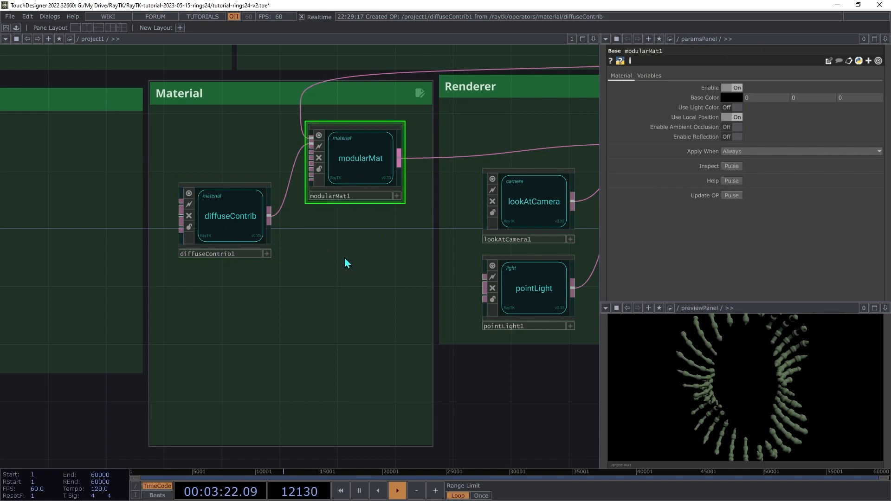
right_click(345, 258)
mouse_move(417, 331)
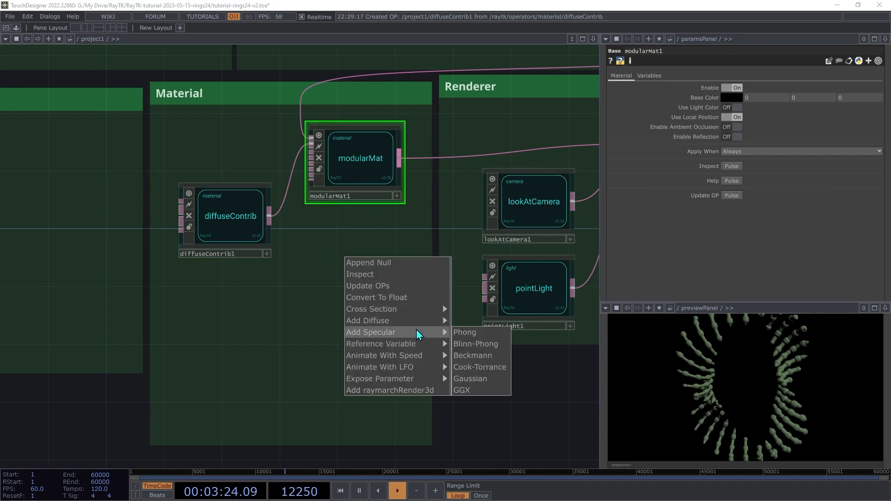
left_click(487, 390)
left_click_drag(181, 335, 230, 312)
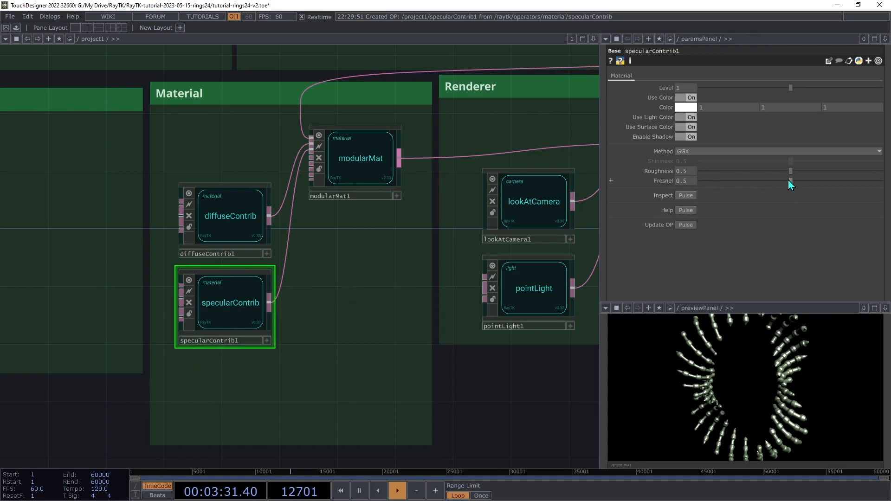
left_click_drag(793, 180, 889, 185)
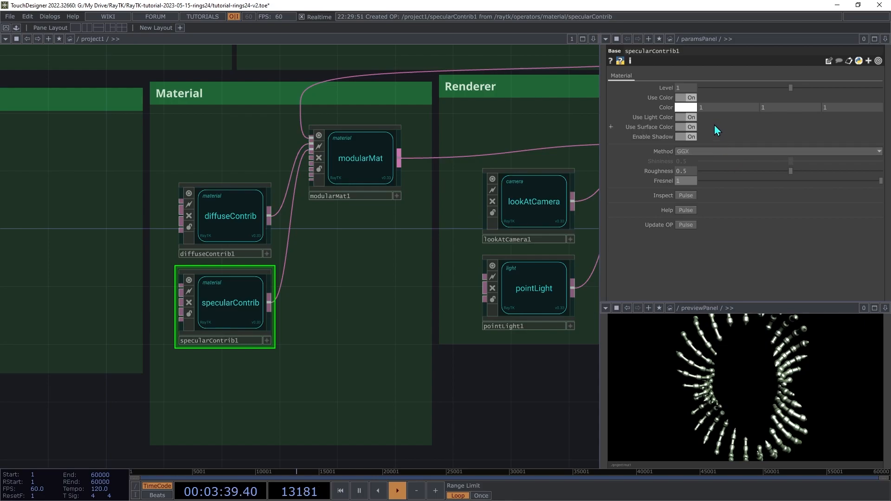
- Color the specular contribution a slightly desaturated orange (about 1, 0.577, 0.071)
left_click(686, 108)
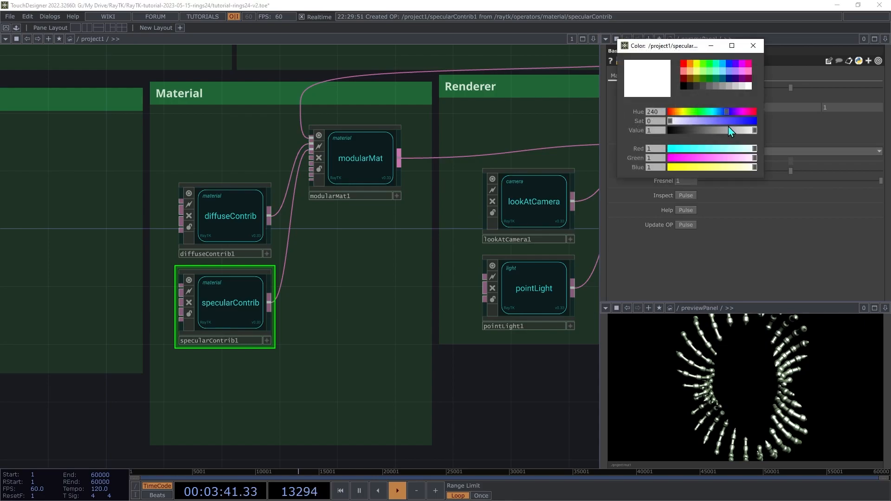
left_click(692, 65)
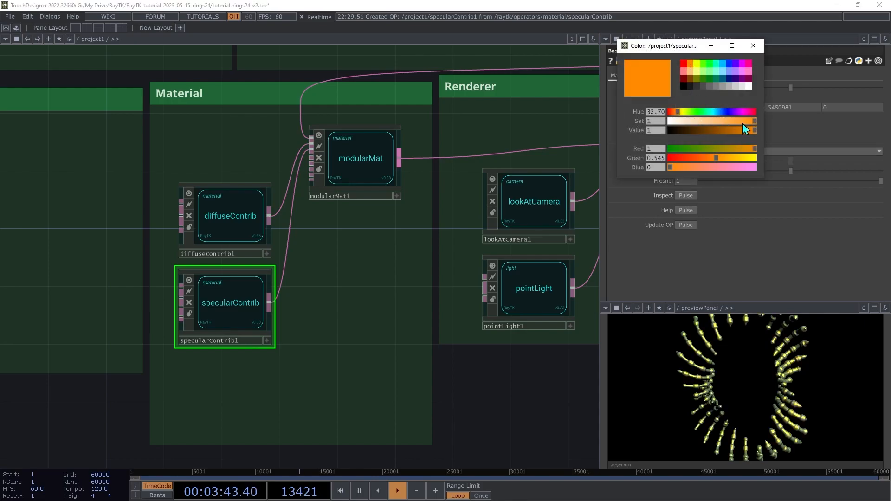
left_click_drag(754, 120, 748, 124)
left_click(753, 46)
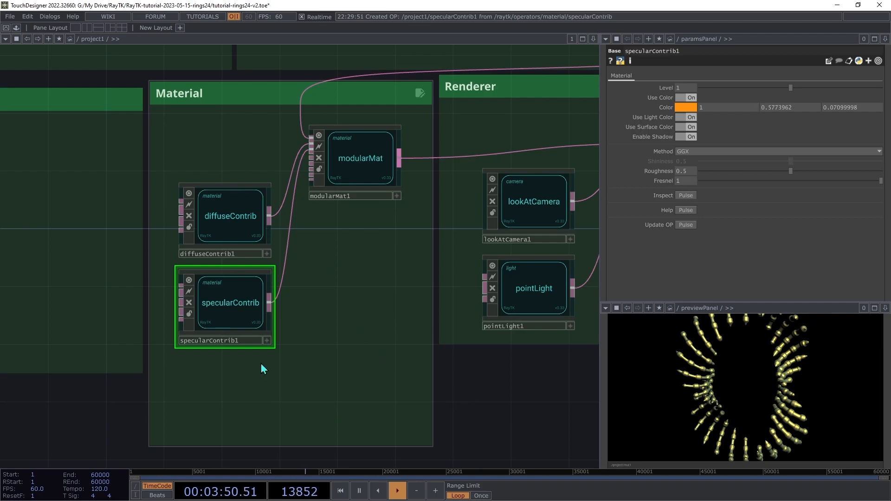
- Shift the diffuse and specular contributions up and add a rimContrib below them, connected to the modularMat's next input
left_click_drag(272, 370, 209, 200)
left_click(260, 384)
key("alt+r")
type("rim")
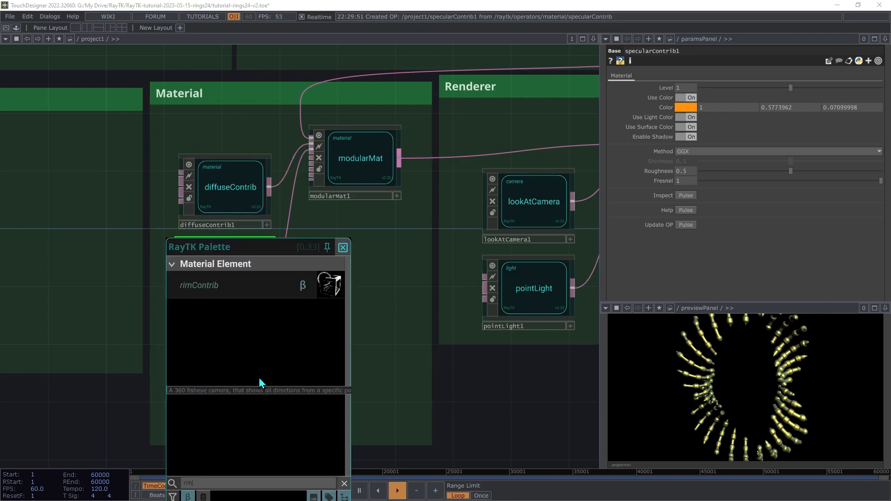
left_click(254, 287)
left_click_drag(309, 251, 310, 179)
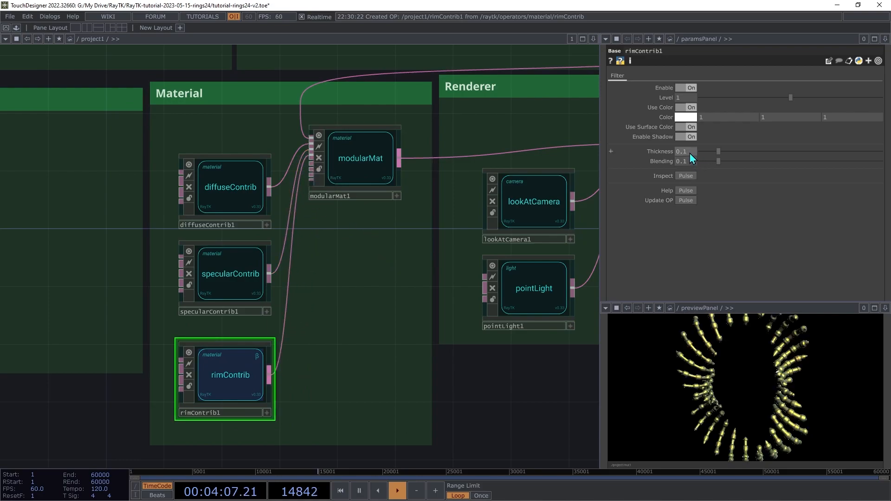
- Set the rim contribution's Thickness to 0.4 and Blending to 0.6, and inspect the rim on the rendered segments up close
middle_click_drag(695, 159, 692, 135)
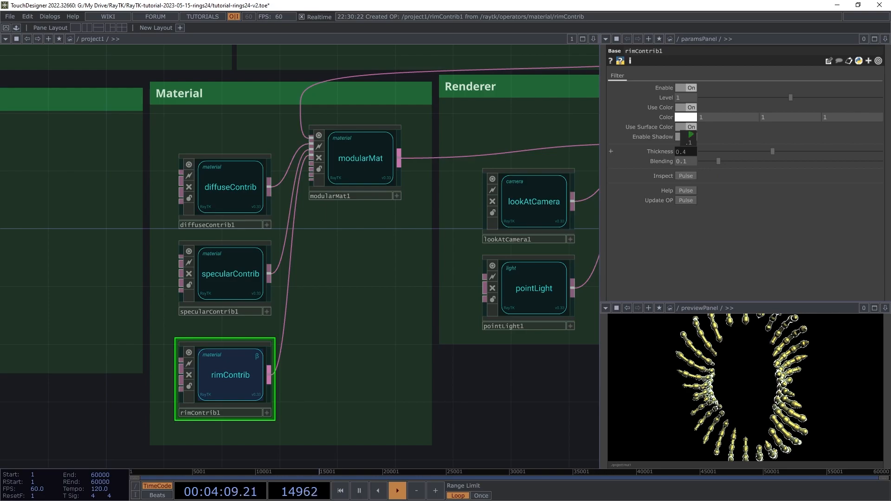
middle_click_drag(691, 167, 733, 152)
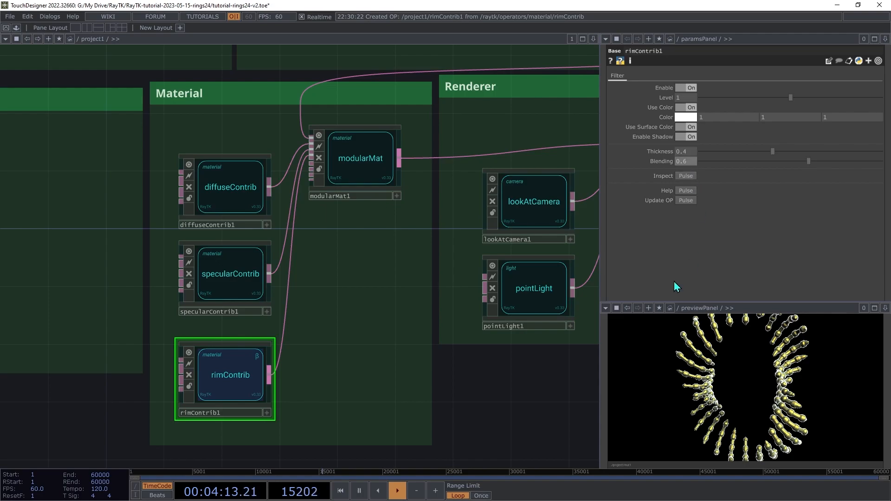
middle_click_drag(804, 375, 818, 310)
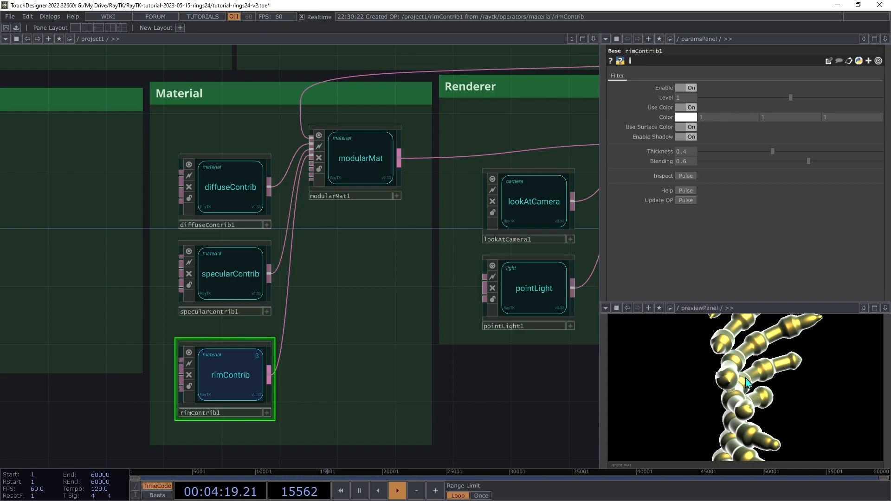
- Color the rim contribution light blue (about 0.574, 0.858, 1)
key("h")
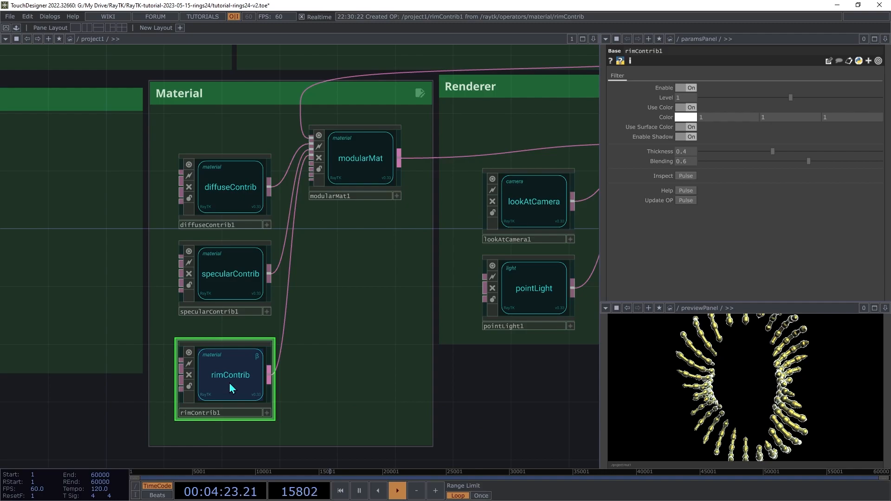
left_click(693, 119)
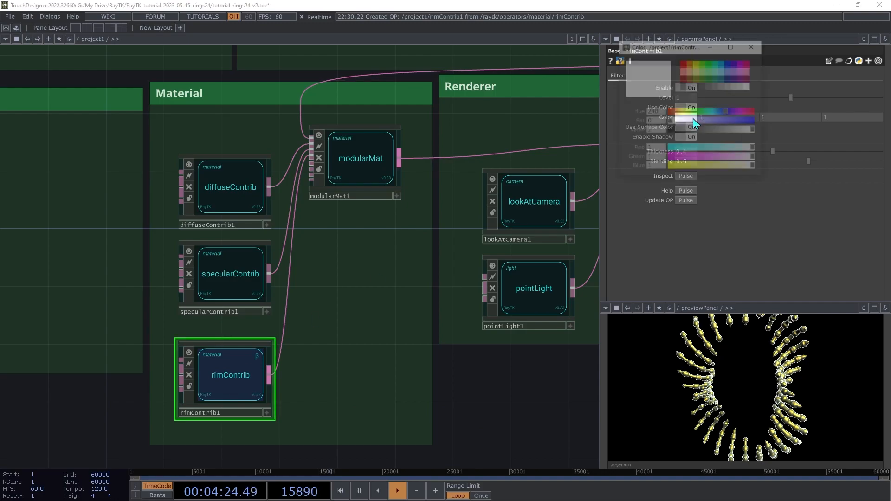
left_click(717, 112)
left_click_drag(697, 121, 708, 123)
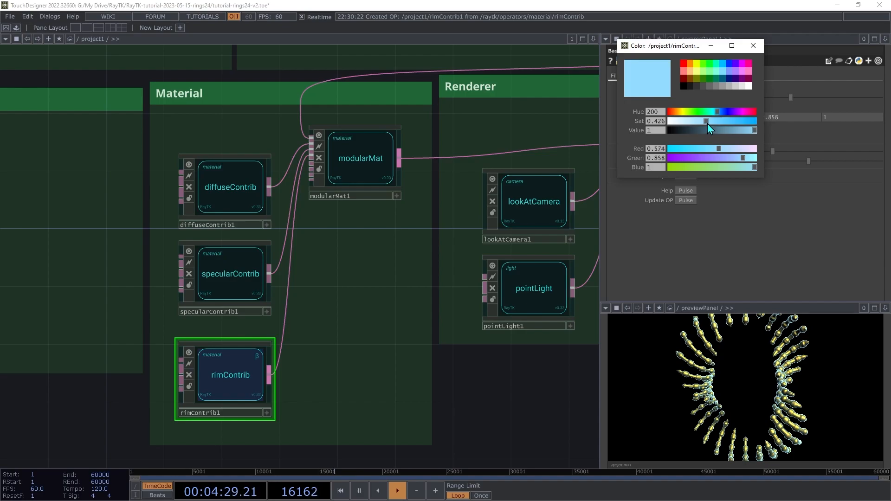
left_click(753, 45)
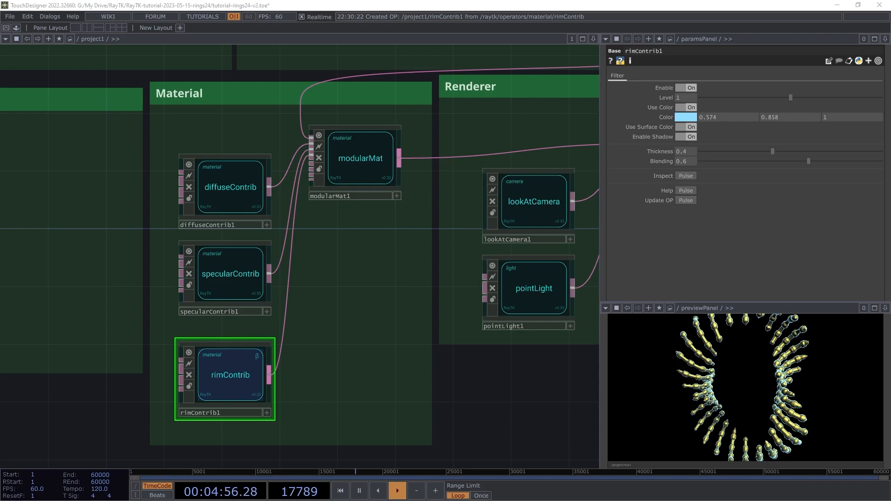
- Add a cylinderSdf operator at the start of the empty Tunnel Merge section
left_click_drag(116, 354, 167, 348)
key("alt+r")
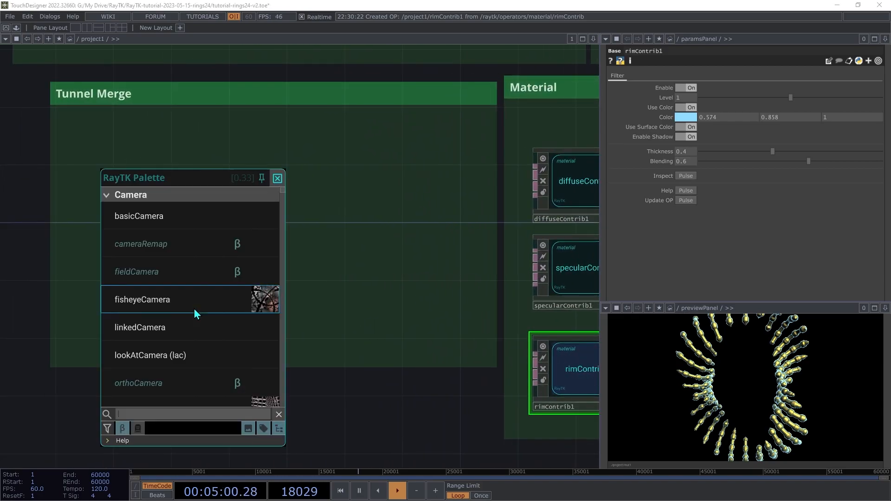
type("cylin")
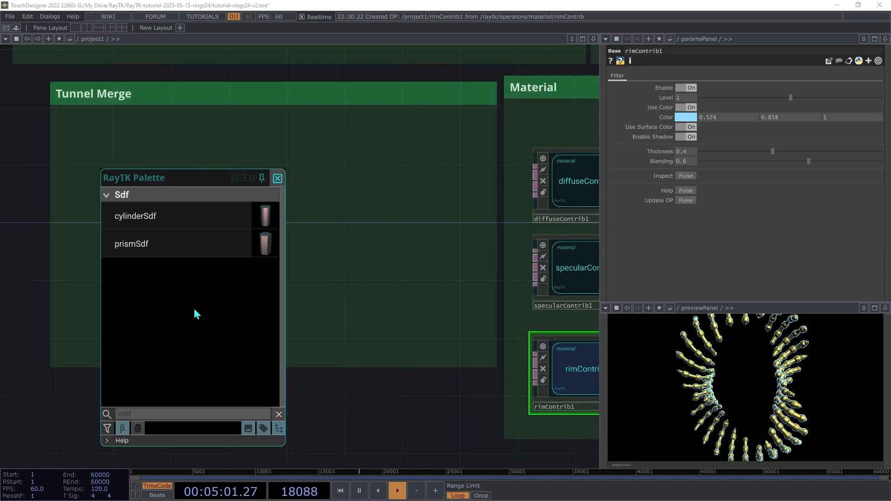
left_click(166, 218)
left_click_drag(277, 247, 123, 233)
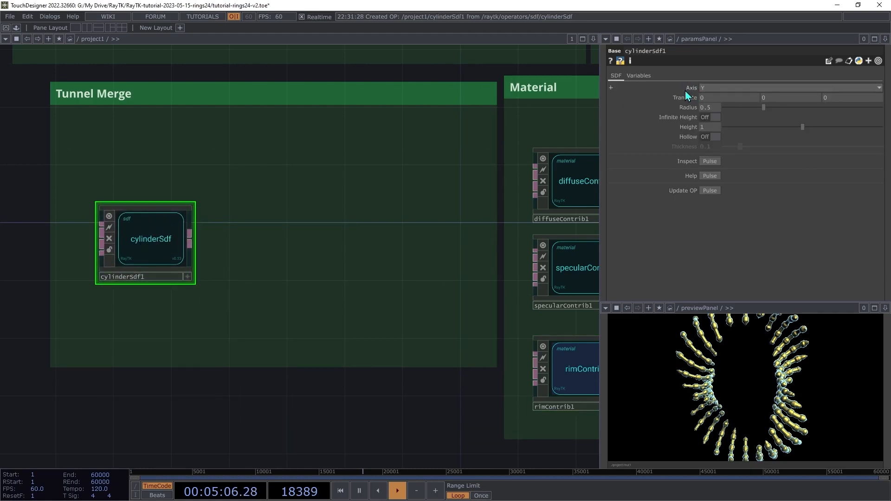
- Align the cylinder to the Z axis, give it infinite height, and set its Radius to 1.4
left_click(715, 90)
left_click(716, 117)
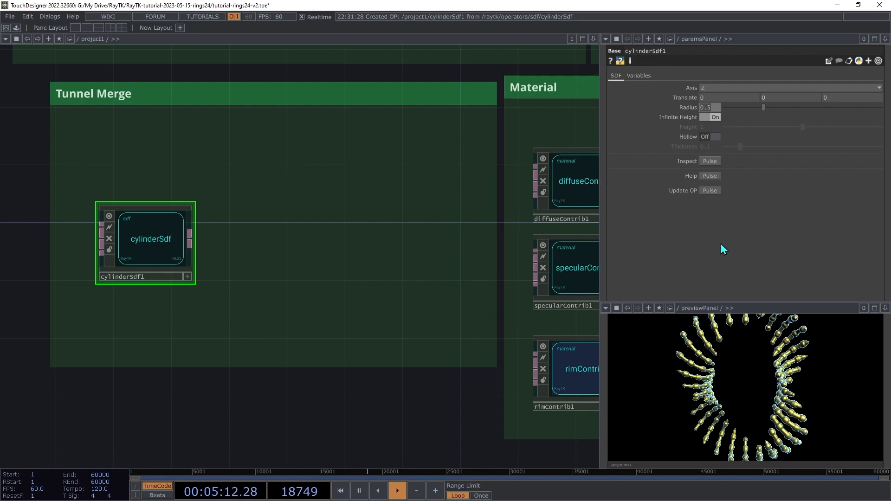
type("1.")
type("4")
key("Return")
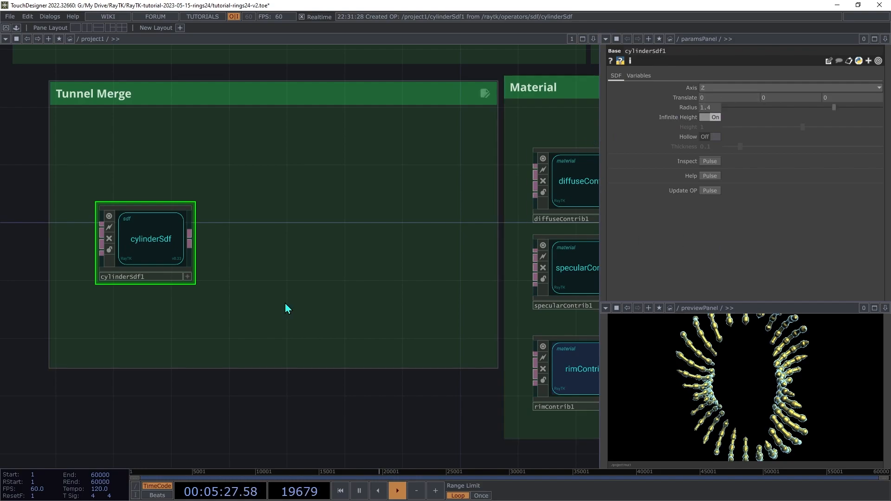
- Add an invert operator beside the cylinderSdf and feed the cylinder into it
key("alt+r")
type("inv")
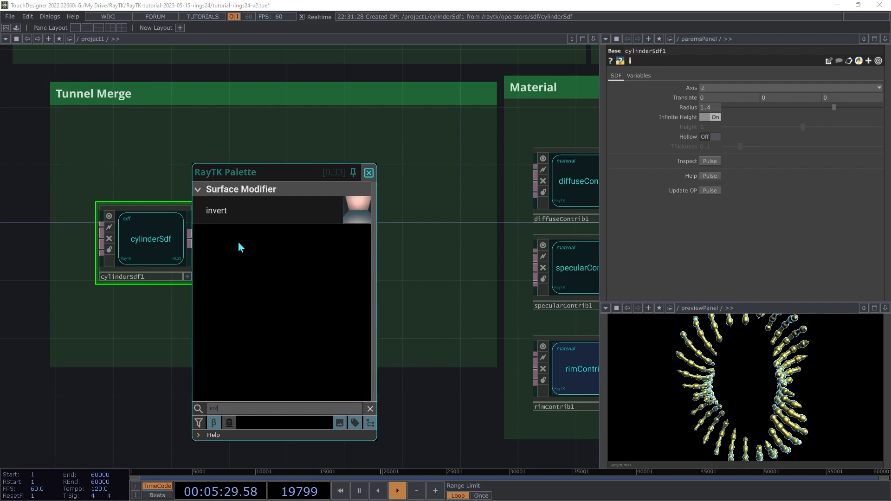
left_click(226, 214)
left_click_drag(321, 260, 271, 251)
left_click_drag(191, 242, 218, 240)
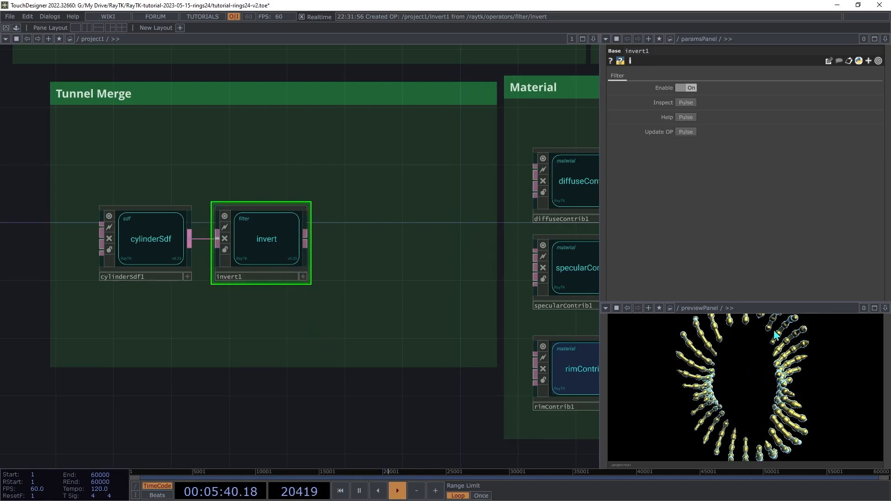
- Combine the moduloPolar and invert outputs with a Smooth Union and place the combine operator in the Tunnel Merge section
scroll(342, 315, "down", 6)
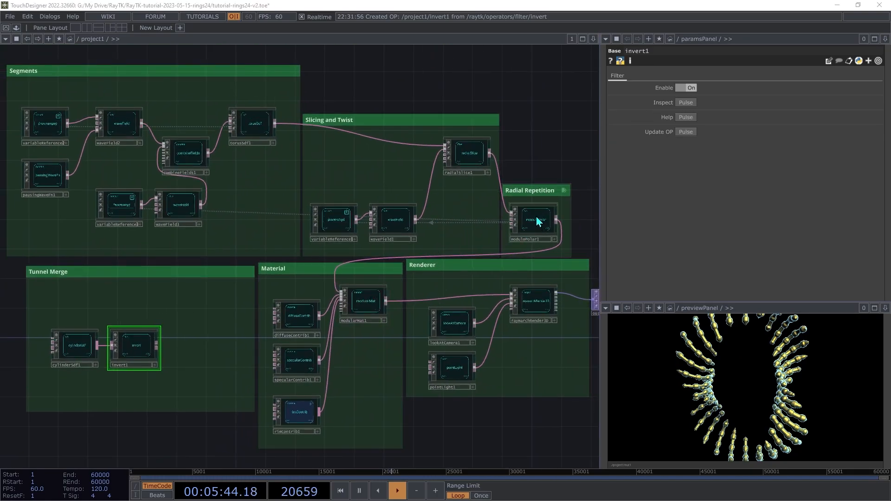
left_click(538, 222)
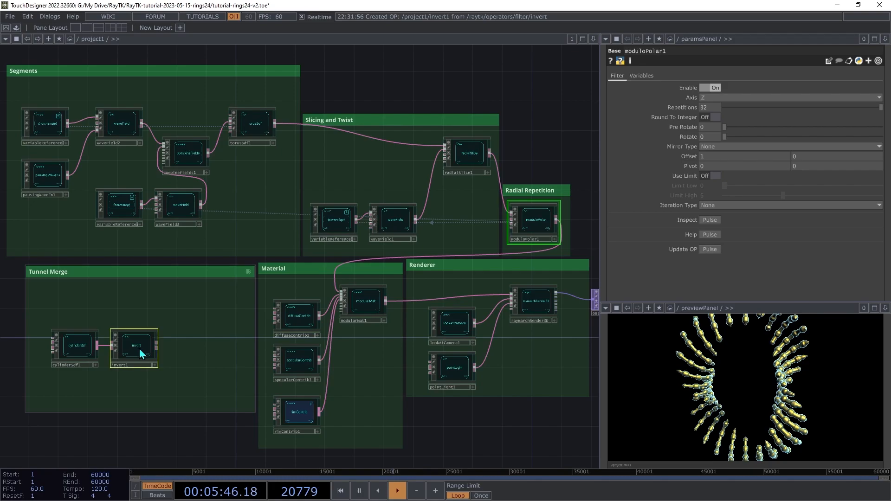
right_click(187, 316)
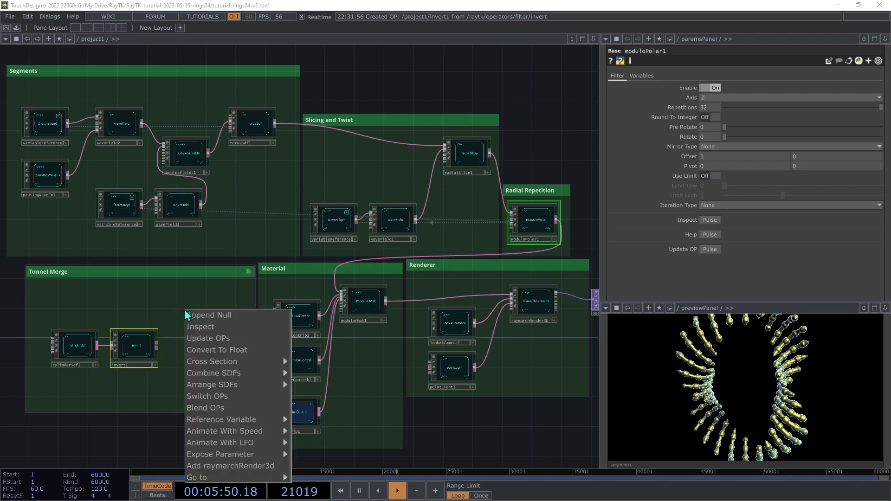
mouse_move(236, 375)
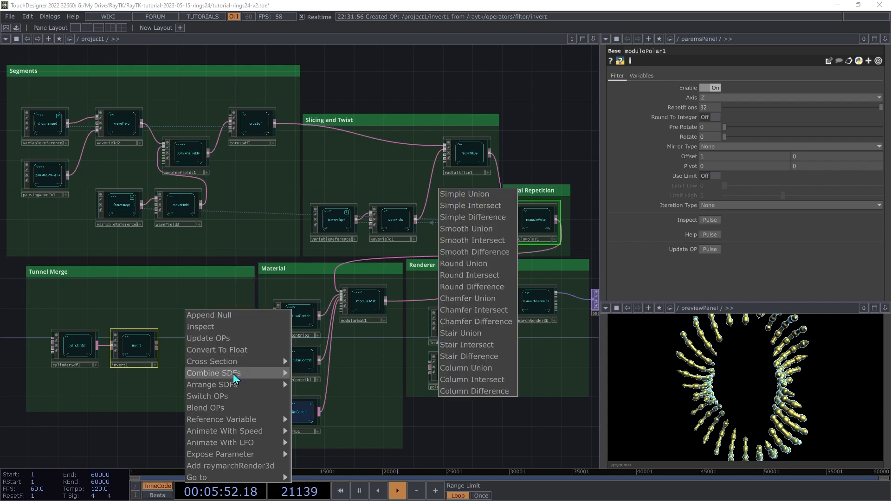
left_click(488, 228)
left_click(593, 279)
left_click_drag(595, 283, 183, 301)
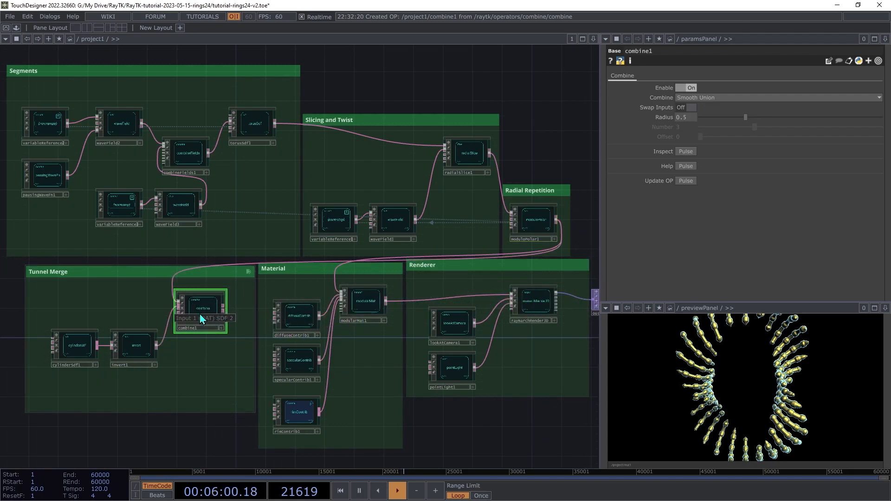
- Connect the combine output to the modularMat's first input and test the lookAtCamera's Y position
left_click(224, 308)
left_click(336, 292)
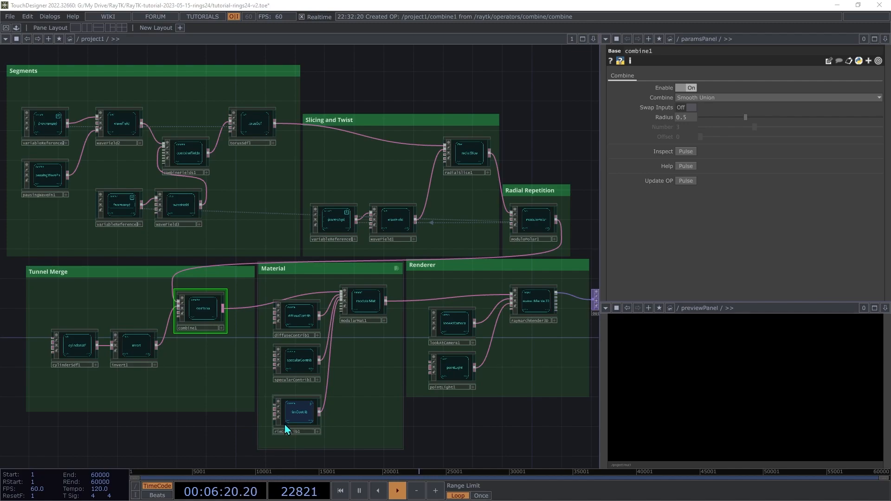
left_click(458, 326)
middle_click_drag(756, 100, 757, 115)
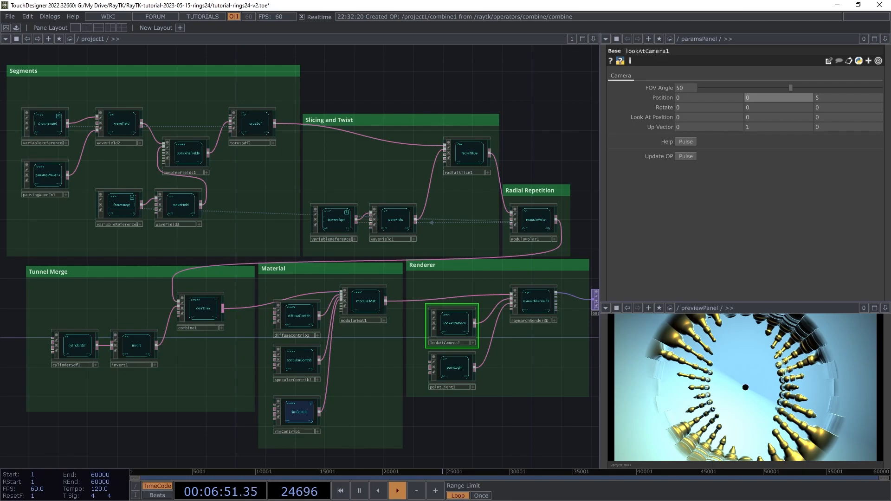
- Spread out the Tunnel Merge operators, moving cylinderSdf and invert down and left and combine right to make room between them
scroll(134, 402, "up", 4)
left_click_drag(133, 402, 260, 350)
right_click_drag(304, 333, 113, 263)
left_click_drag(133, 247, 105, 305)
left_click_drag(403, 171, 447, 186)
left_click(387, 326)
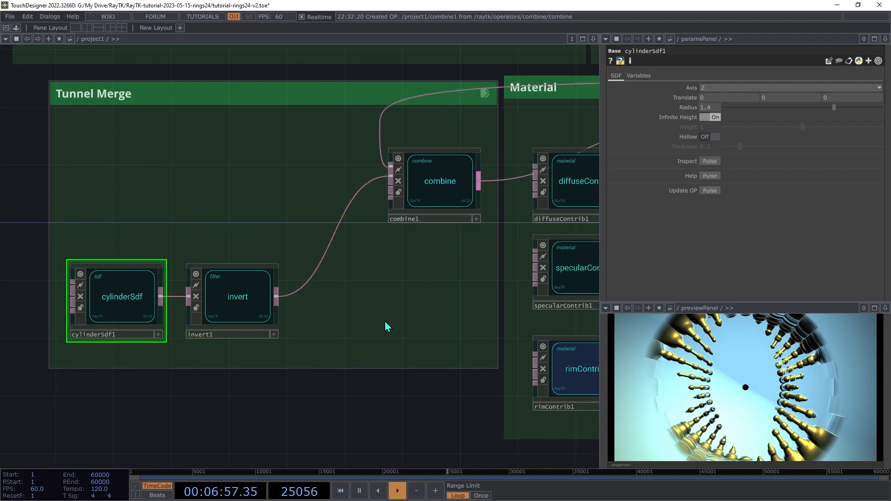
- Insert an assignColor between invert and the combine's second input and set its color to black (0, 0, 0)
key("alt+r")
type("assi")
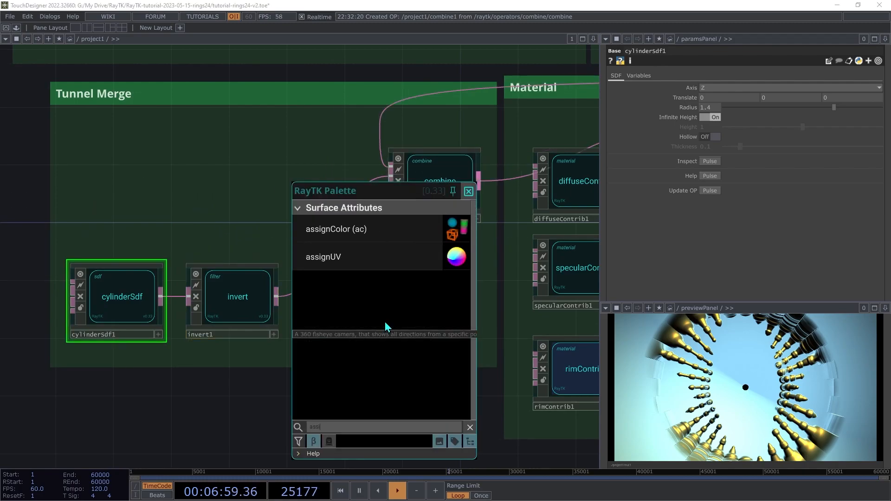
left_click(365, 233)
left_click(302, 254)
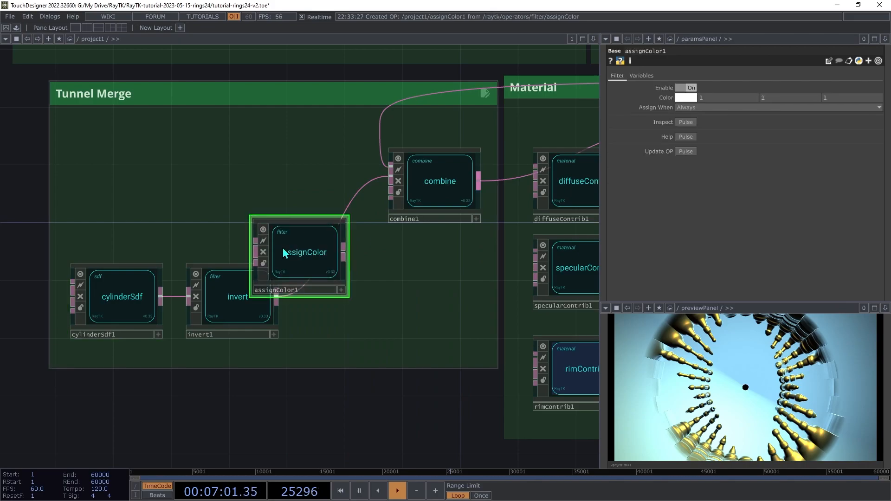
left_click_drag(316, 259, 364, 304)
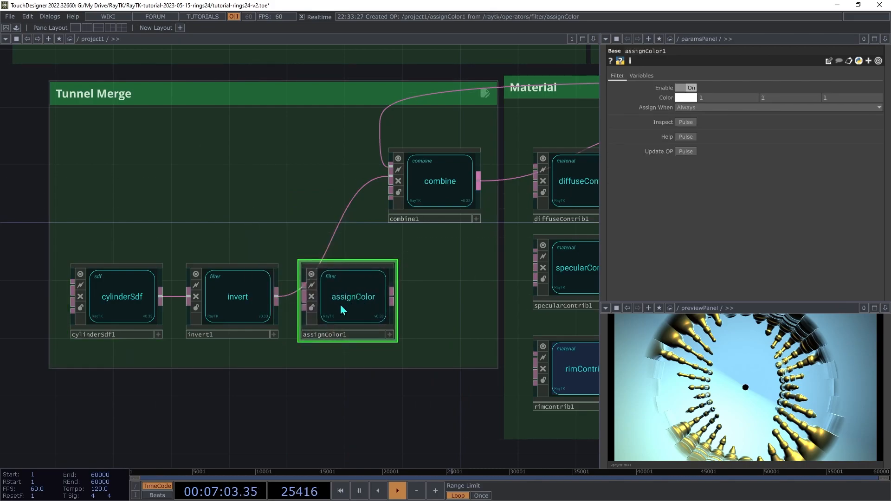
left_click(392, 298)
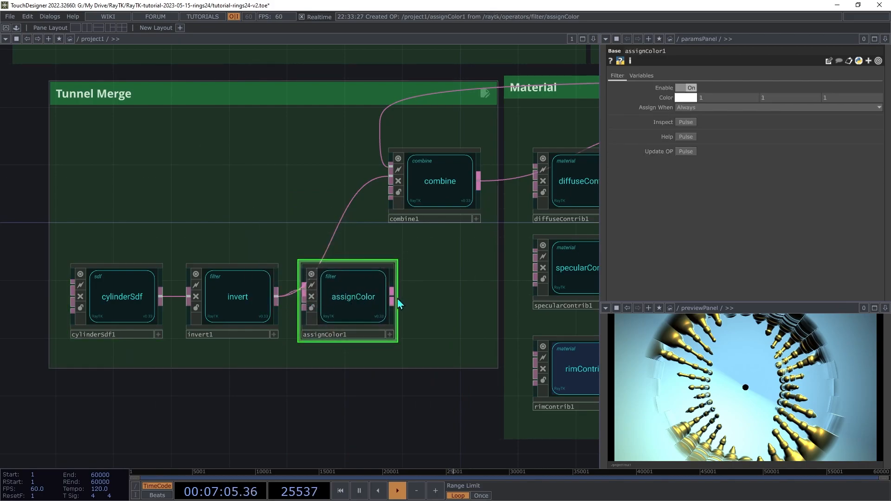
left_click(375, 182)
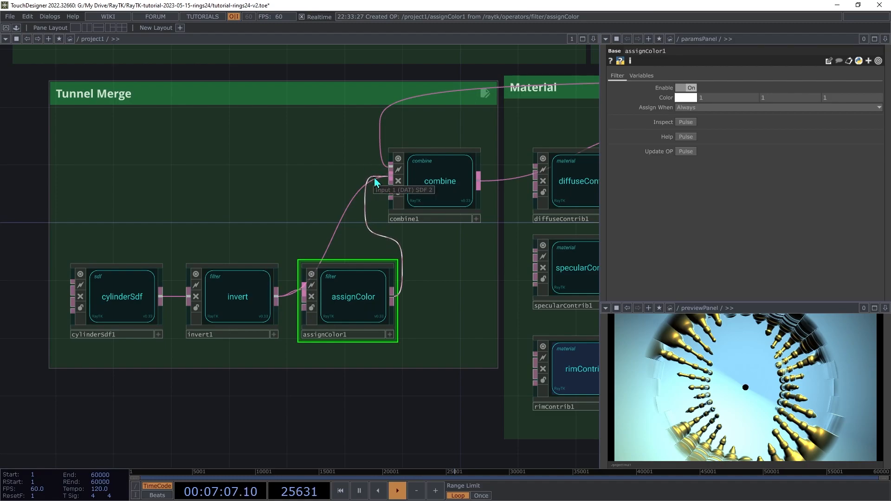
left_click_drag(666, 99, 618, 93)
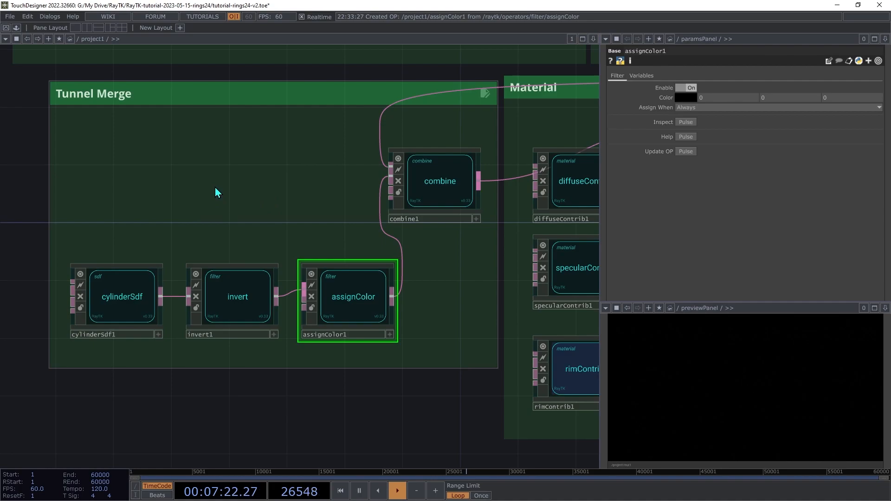
- Add a second assignColor, route the moduloPolar output into it, and connect it to the combine's first input
key("alt+r")
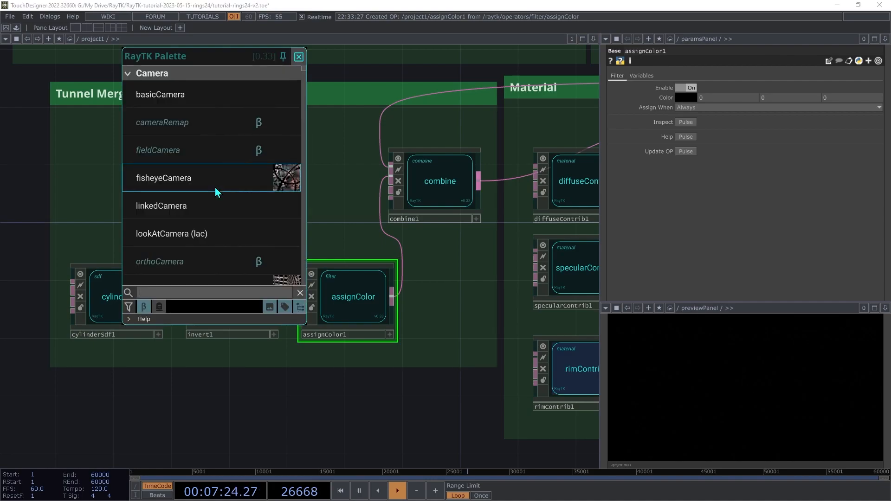
type("assi")
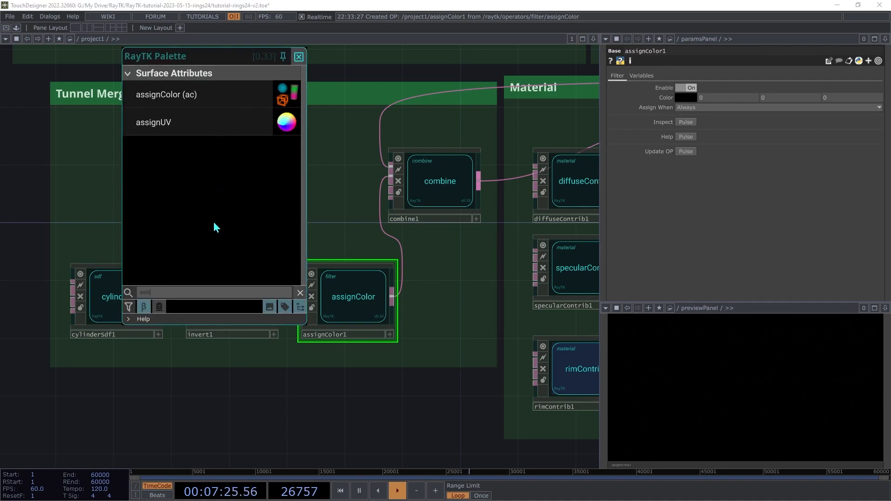
left_click(179, 103)
left_click_drag(305, 246, 280, 189)
left_click(217, 175)
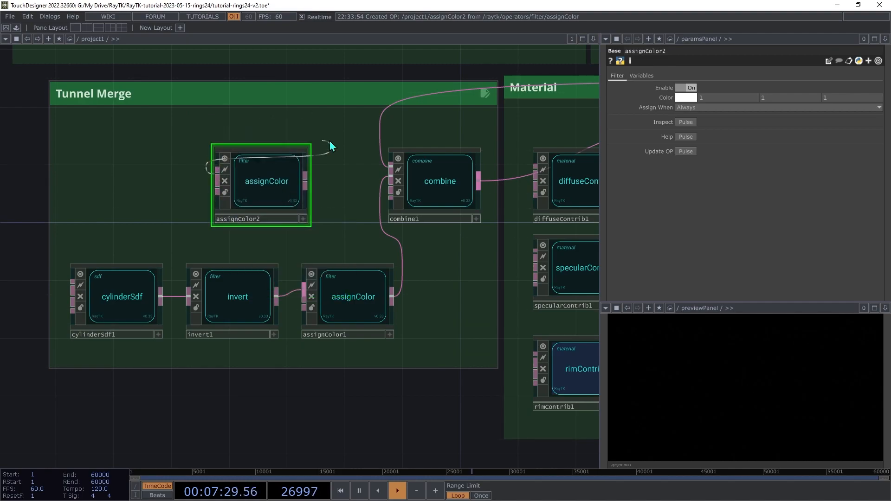
left_click(382, 128)
left_click(392, 166)
left_click(340, 223)
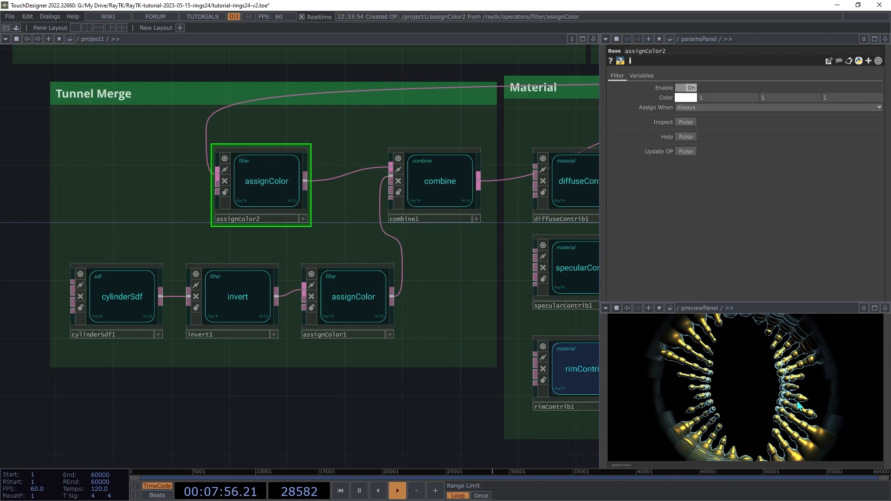
- Set the Smooth Union's Radius to 0.2 and compare the render with the combine disabled and enabled
left_click(453, 187)
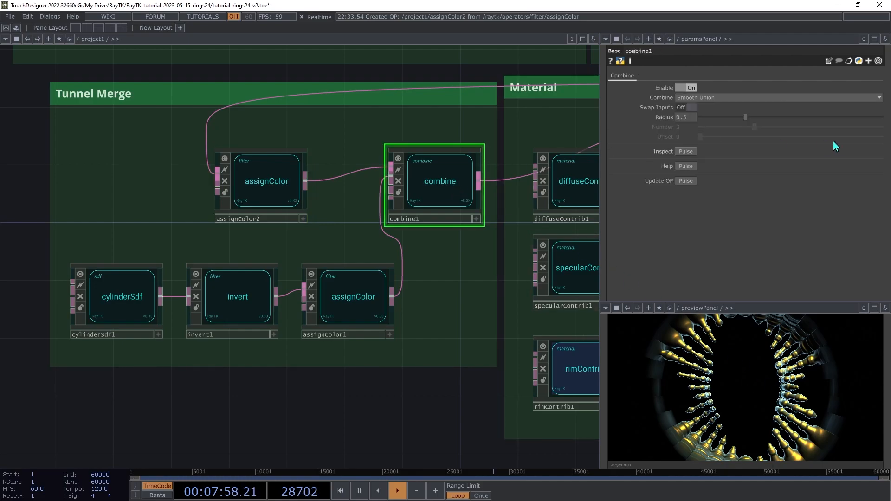
middle_click_drag(688, 119, 686, 100)
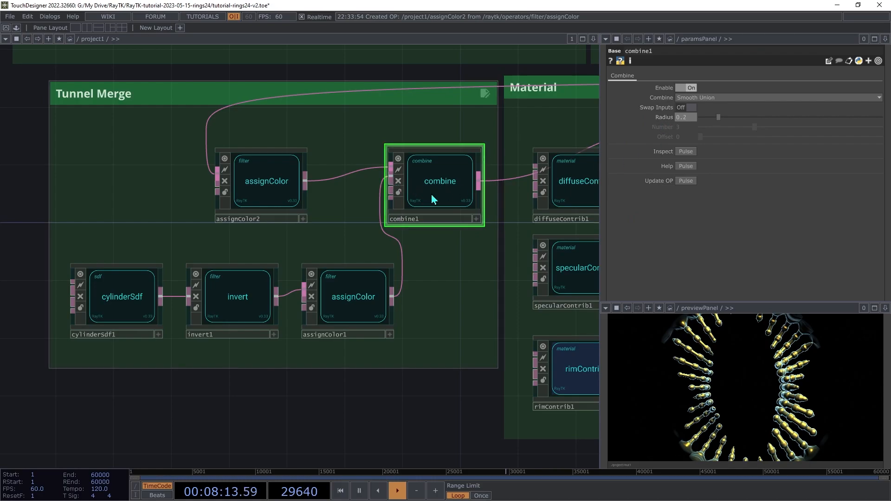
left_click(689, 88)
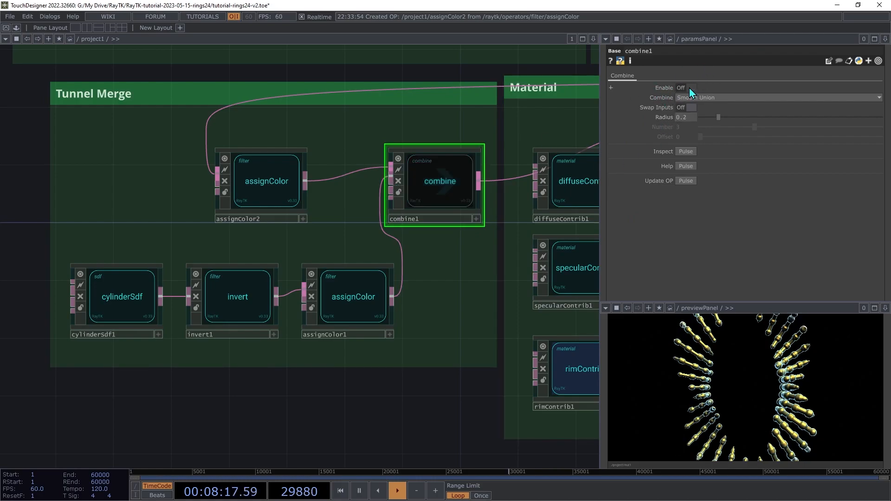
left_click(689, 88)
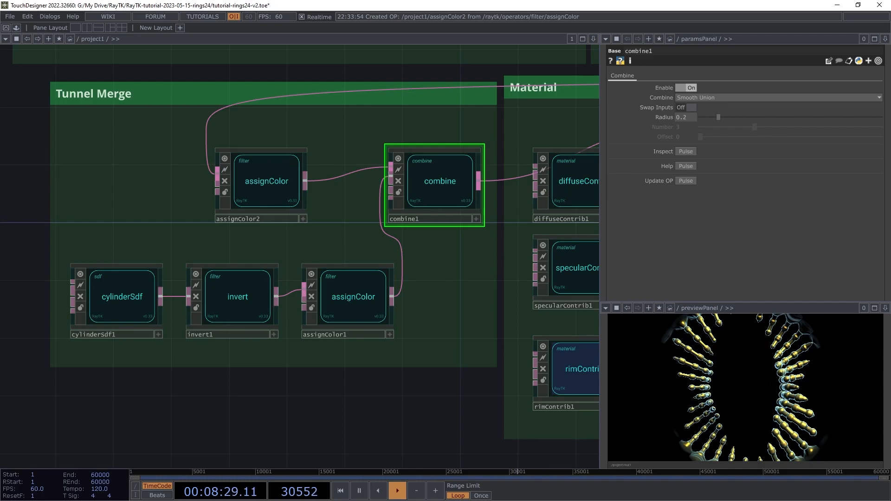
- Animate the Phase of the waveField fed by normangle in Segments with a speed generator
key("h")
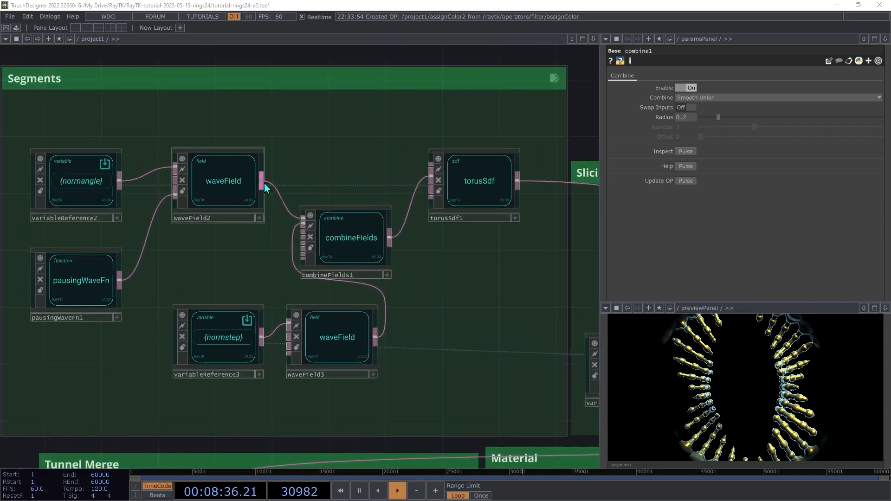
left_click(244, 187)
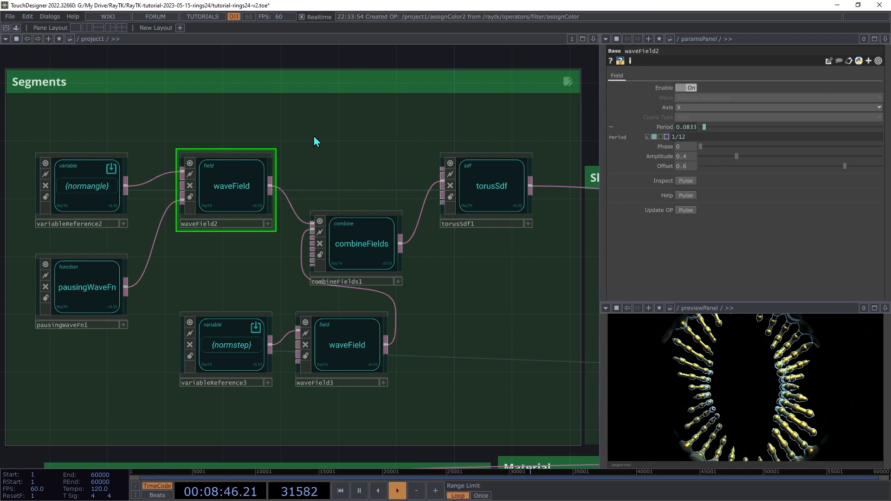
key("alt+e")
mouse_move(401, 234)
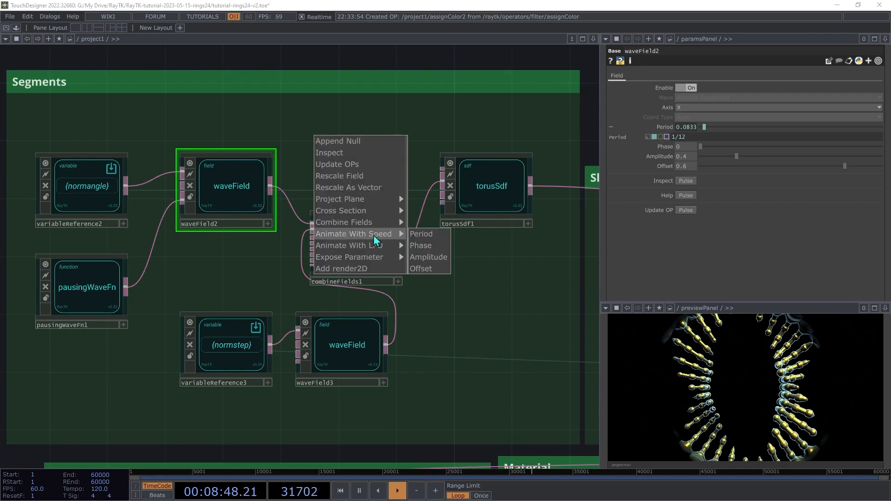
left_click(428, 246)
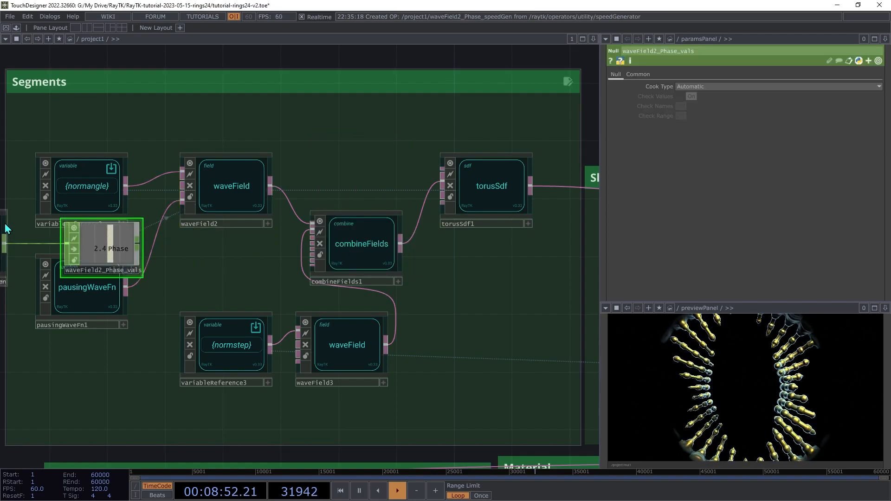
- Place the new speedGenerator and its Phase Null above waveField2, shifting normangle, pausingWaveFn and waveField2 down to make room
left_click_drag(115, 244, 249, 129)
left_click_drag(259, 260, 58, 199)
left_click_drag(67, 205, 66, 250)
left_click(346, 130)
left_click_drag(122, 127, 116, 149)
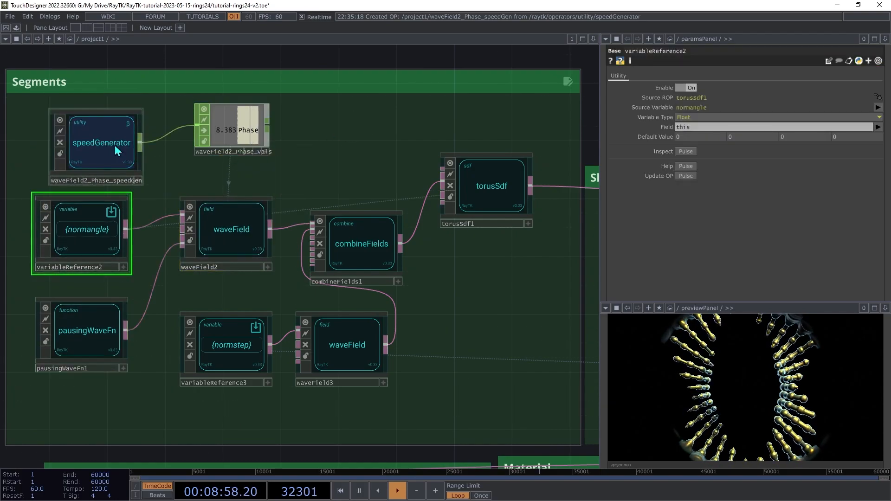
- Set the Speed Multiplier of waveField2's speedGenerator to 0.8 and align its Phase Null beside it
left_click(108, 145)
left_click_drag(250, 123, 252, 137)
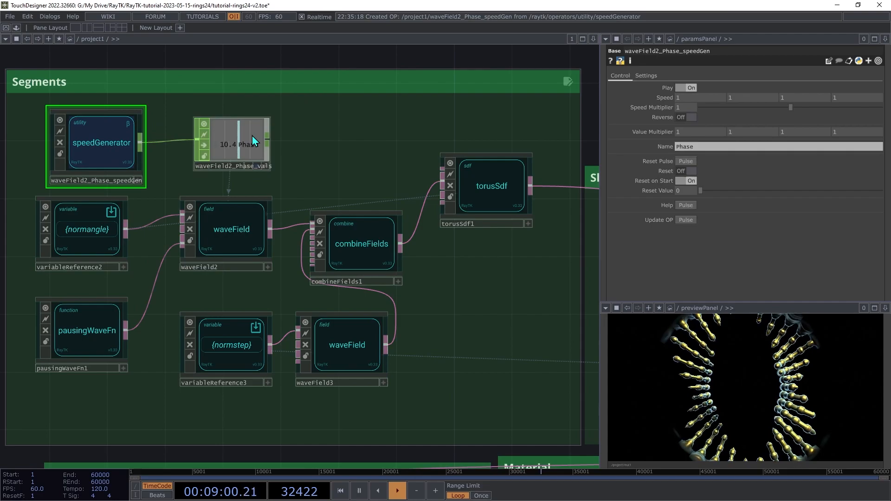
middle_click_drag(683, 108, 678, 99)
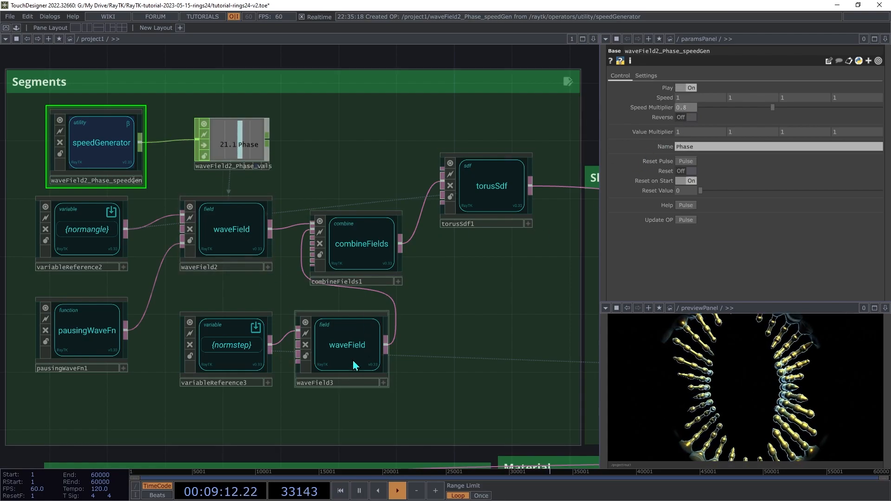
- Tidy Segments by moving normstep and waveField3 up, torusSdf right, and combineFields up and right between them
left_click_drag(440, 338, 224, 368)
left_click_drag(224, 369, 224, 340)
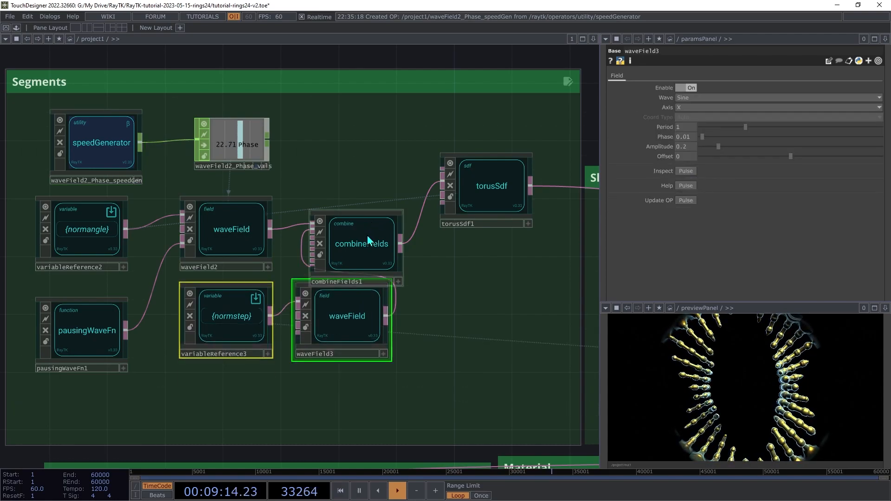
left_click_drag(367, 235, 453, 249)
left_click_drag(509, 186, 539, 186)
left_click_drag(448, 258, 391, 215)
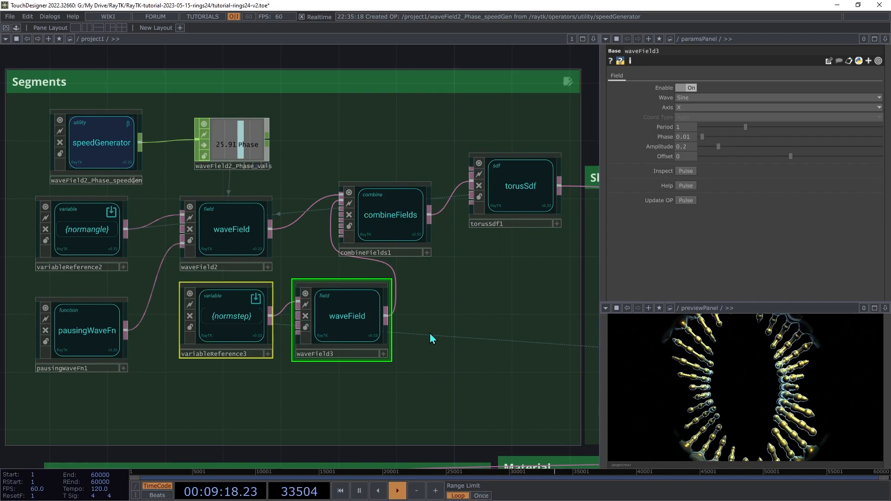
- Animate the Phase of waveField3, the one fed by normstep in Segments, with a speed generator
left_click(350, 319)
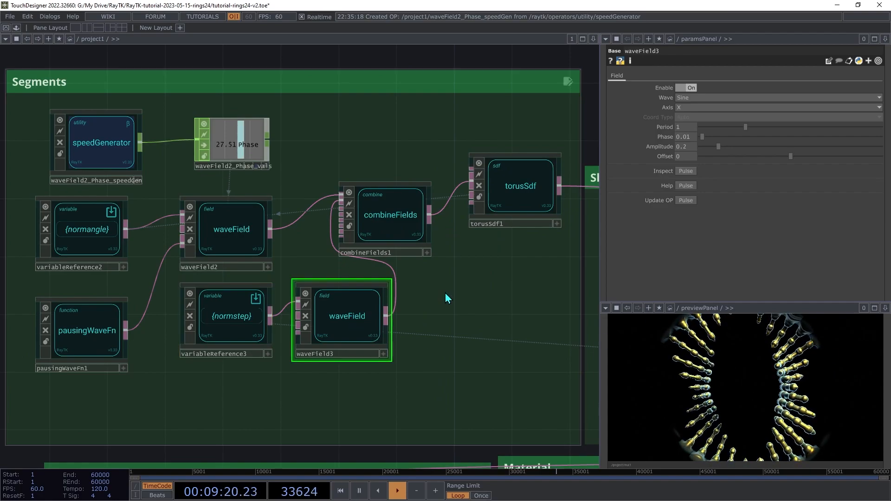
right_click(446, 295)
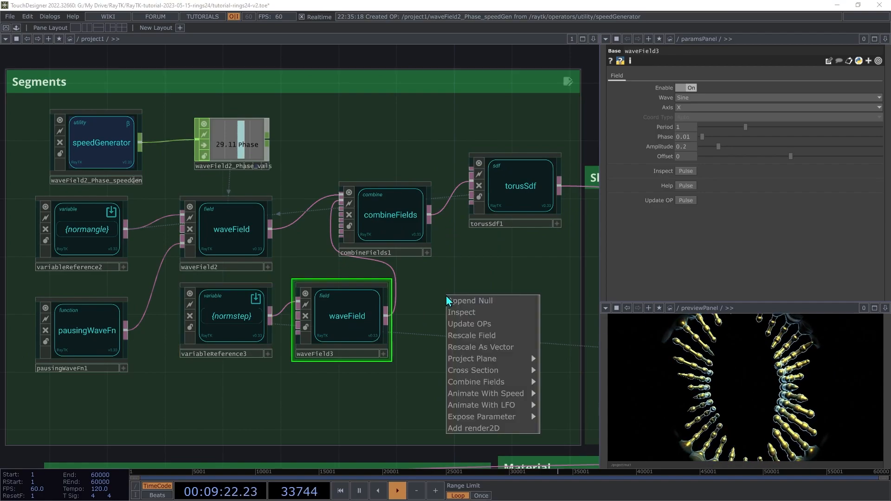
mouse_move(501, 397)
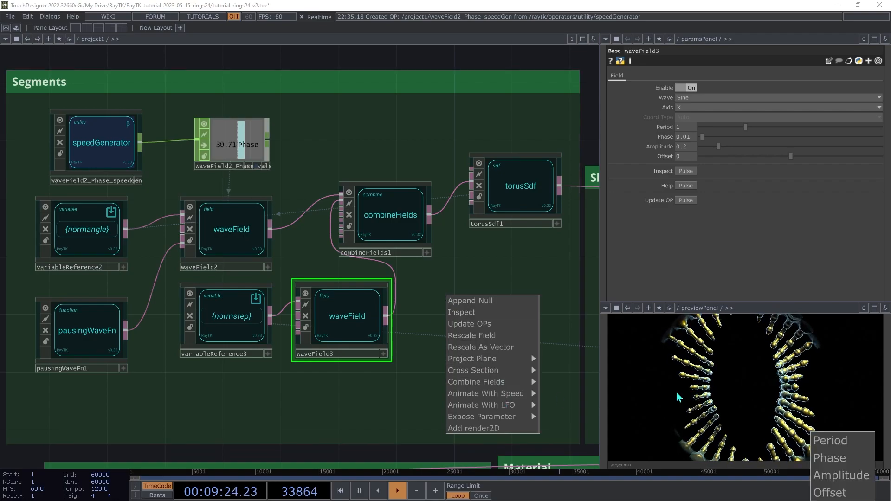
left_click(831, 459)
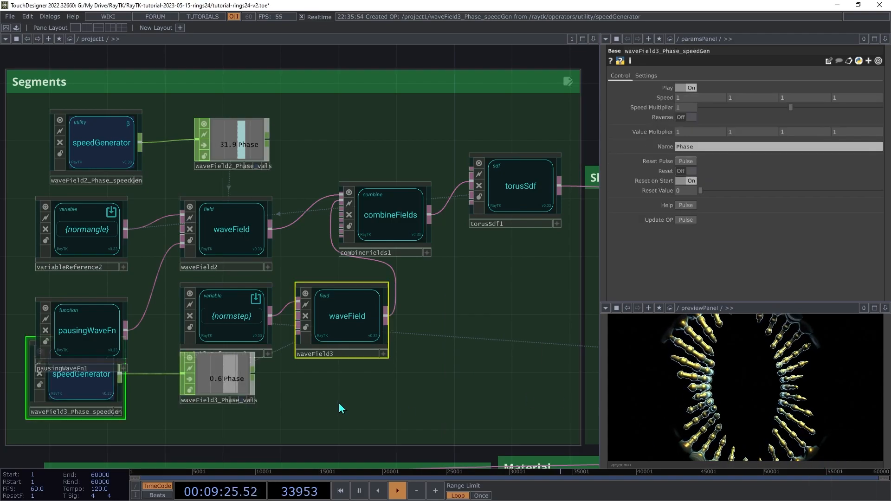
- Move waveField3's speedGenerator and Phase Null below it and set the Speed Multiplier to 0.4
left_click(226, 386)
left_click(86, 389, "shift")
left_click_drag(88, 385, 229, 405)
left_click(229, 404)
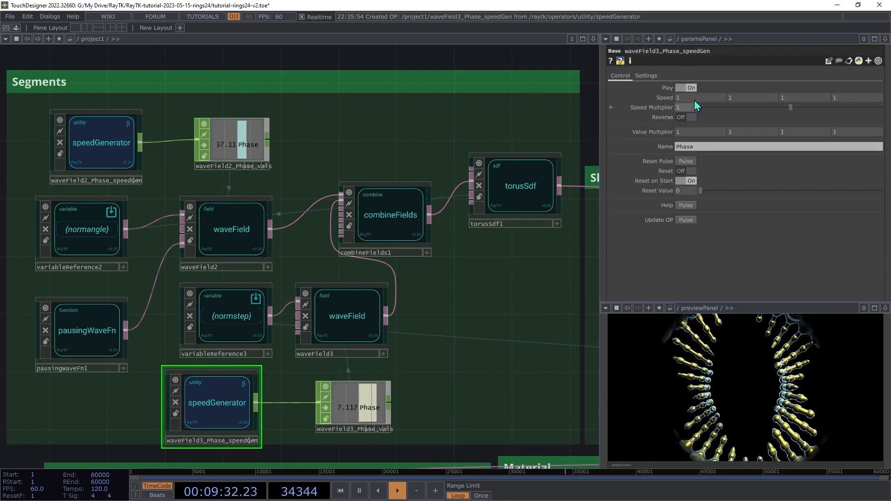
mouse_move(686, 108)
middle_mouse_down()
mouse_move(687, 98)
mouse_move(671, 98)
mouse_move(683, 92)
middle_mouse_up()
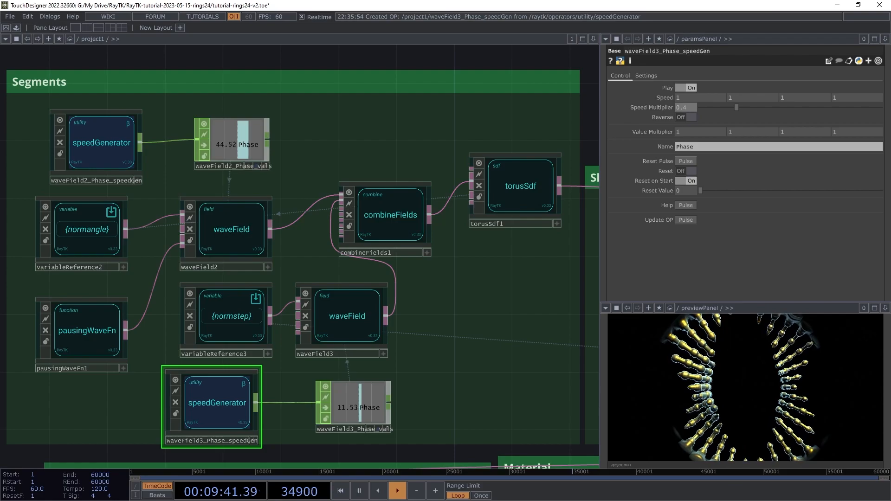
- Move normstep and waveField1 upward in Slicing and Twist to free space beneath them
left_click_drag(464, 279, 216, 331)
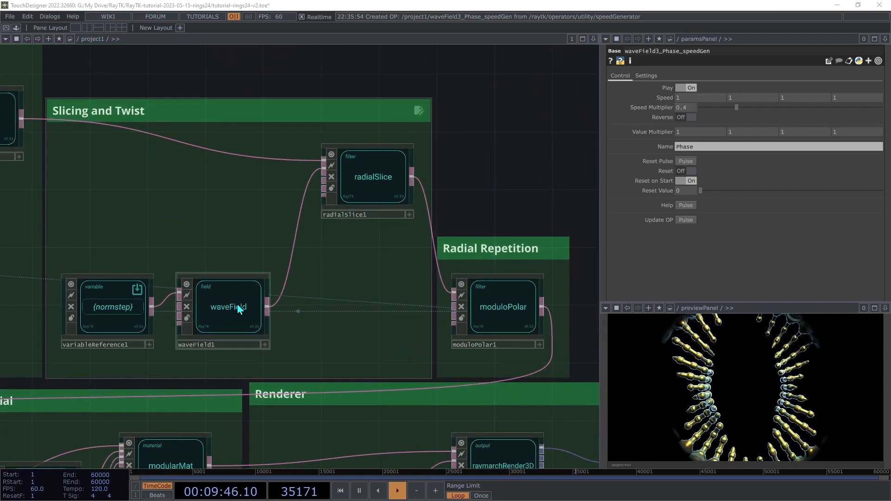
right_click_drag(231, 258, 84, 333)
left_click_drag(85, 333, 84, 245)
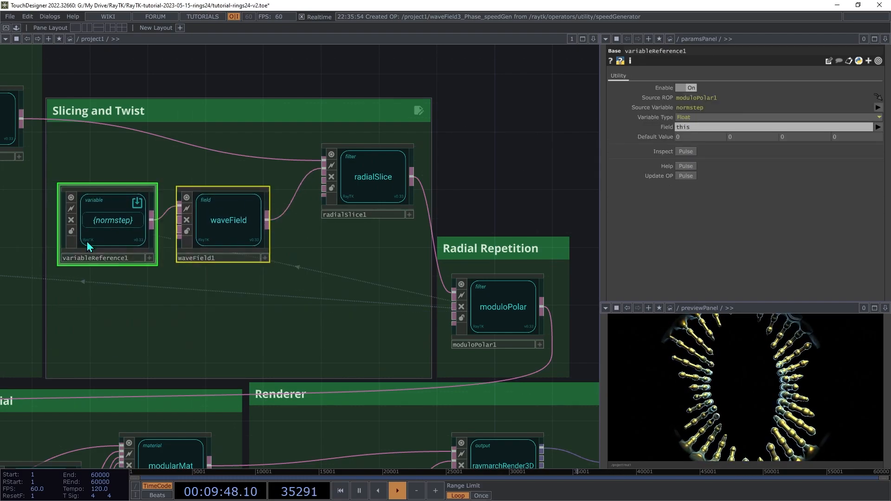
- Animate the Phase of waveField1 in Slicing and Twist with a speed generator
left_click(243, 223)
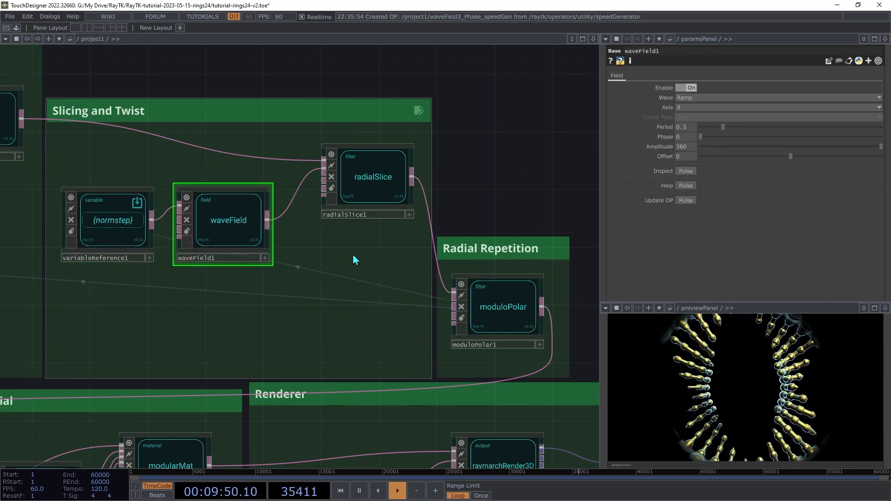
key("alt+e")
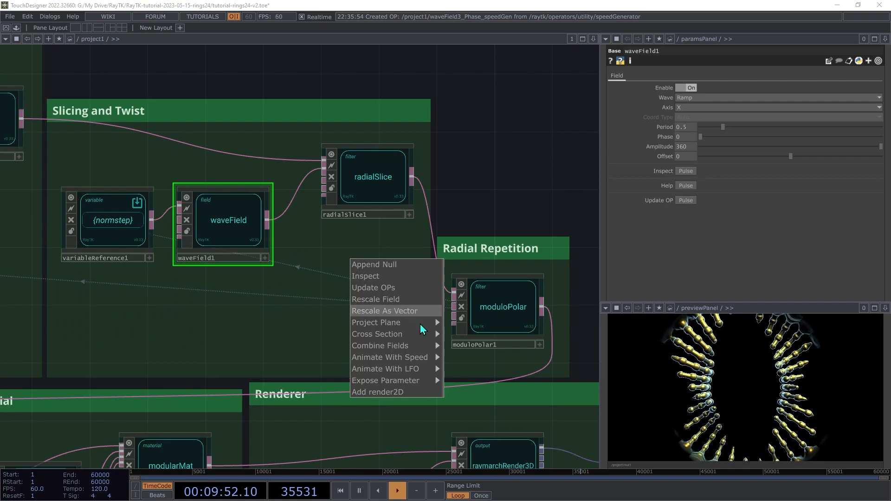
mouse_move(421, 357)
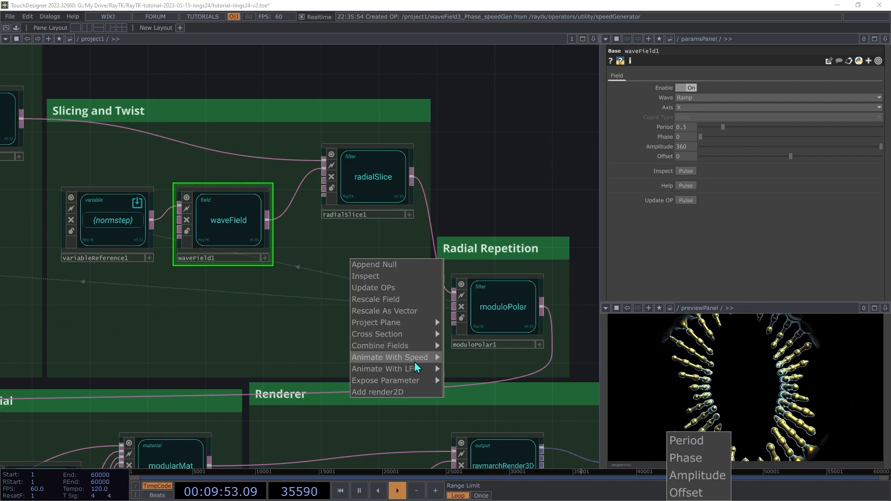
left_click(687, 459)
- Place waveField1's speedGenerator and Phase Null beneath it and set the Speed Multiplier to 0.1
left_click(99, 283)
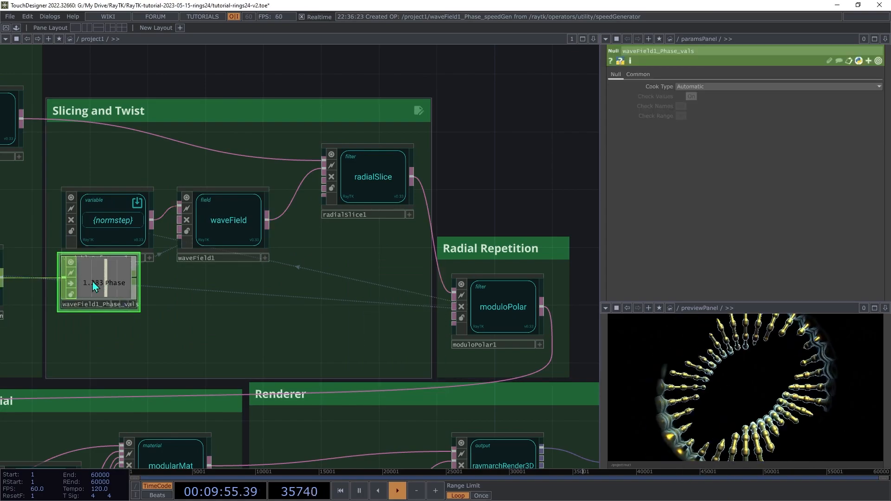
left_click(2, 260, "shift")
left_click_drag(84, 271, 248, 308)
left_click(191, 324)
left_click(76, 310)
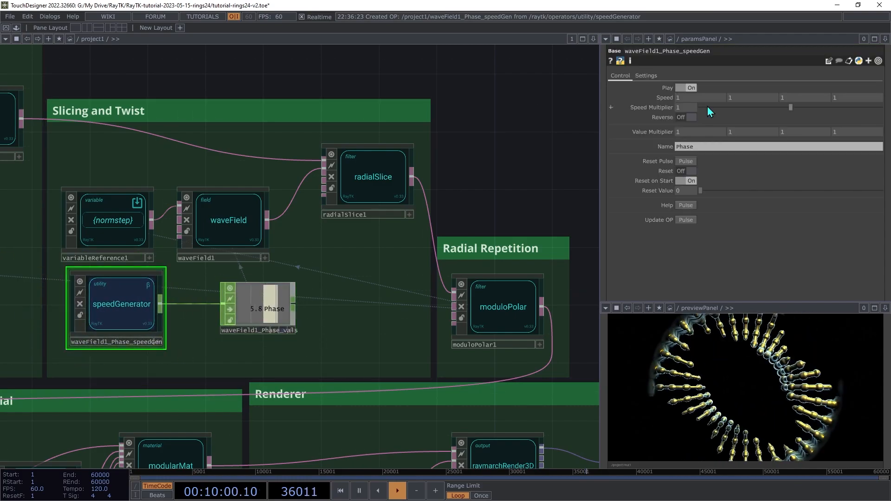
middle_click_drag(689, 108, 679, 113)
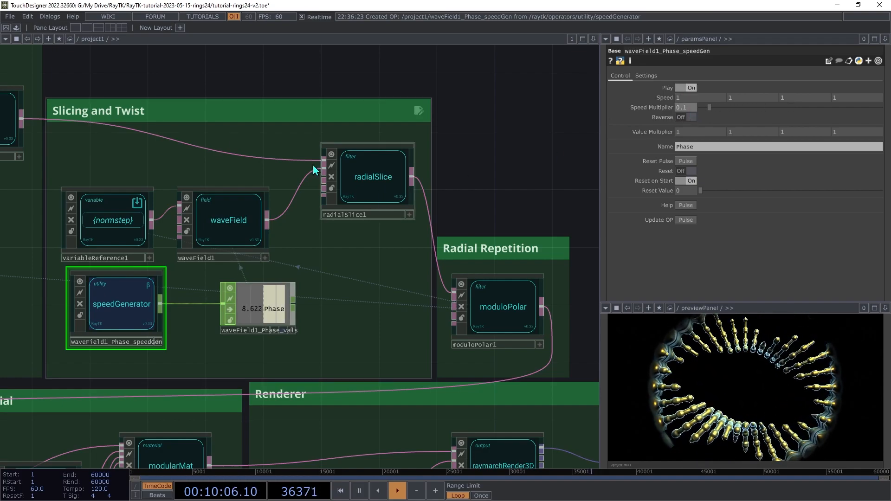
- Examine the whole network and inspect the animated torus segments close up in the render preview
scroll(565, 131, "down", 5)
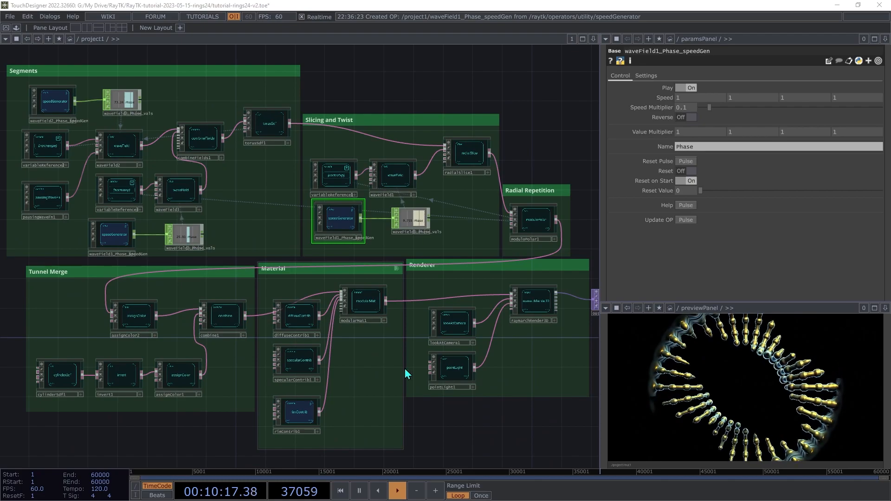
middle_click_drag(706, 444, 738, 400)
left_click_drag(738, 403, 605, 416)
left_click_drag(784, 407, 627, 459)
left_click_drag(826, 344, 718, 376)
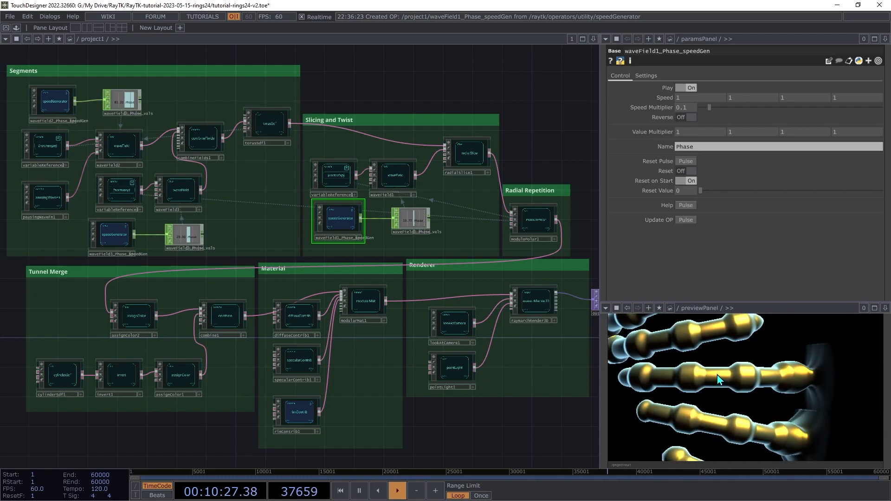
middle_click_drag(718, 380, 728, 305)
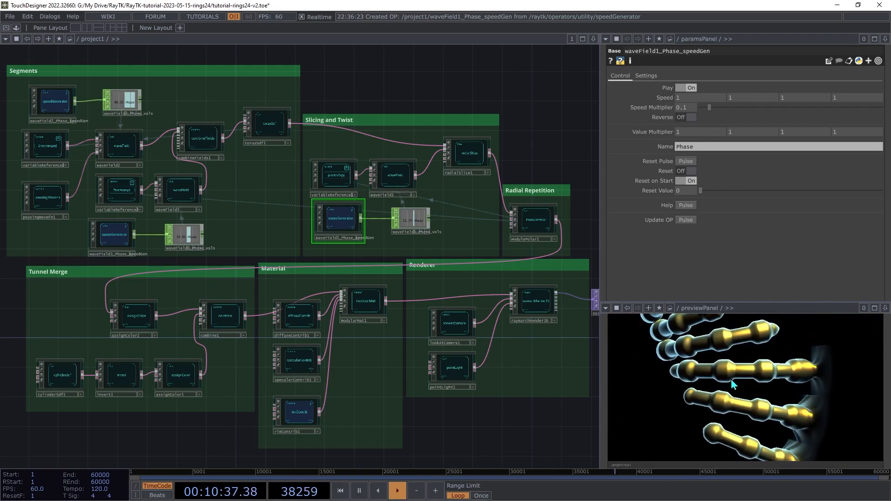
- Try an Anti Alias value of 2 on raymarchRender3D and set it back to 1
left_click(528, 316)
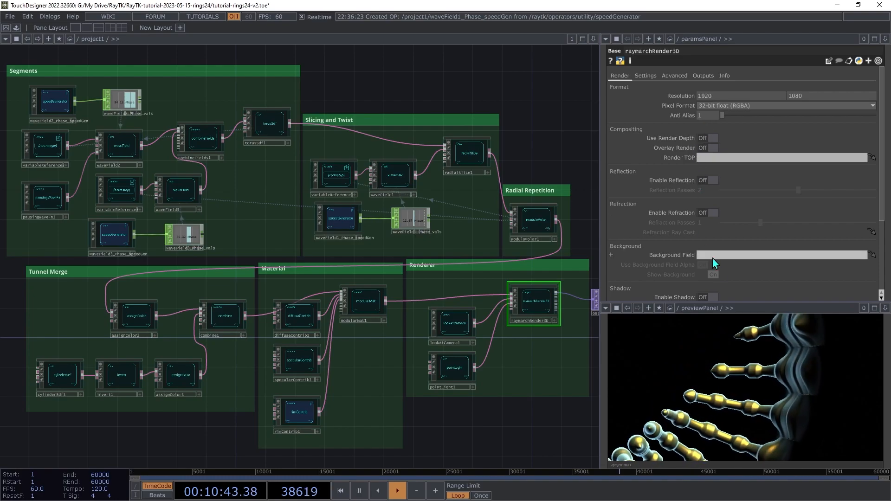
left_click_drag(707, 119, 648, 147)
type("2")
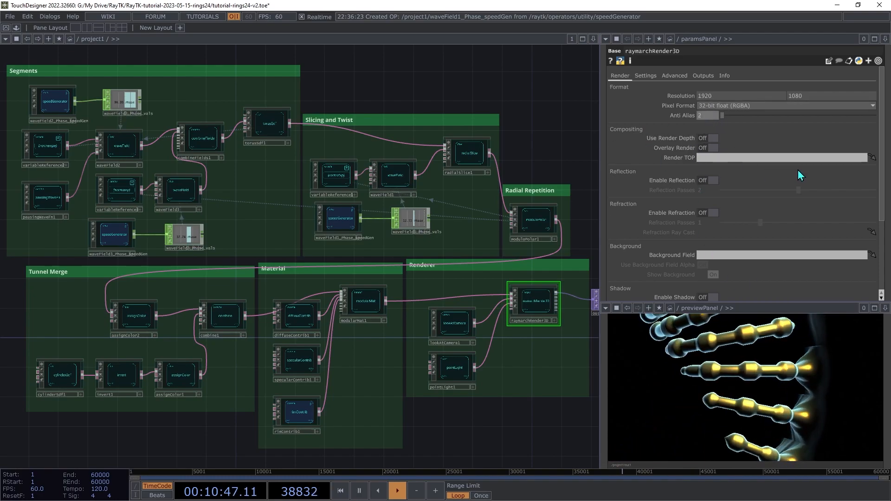
left_click(776, 160)
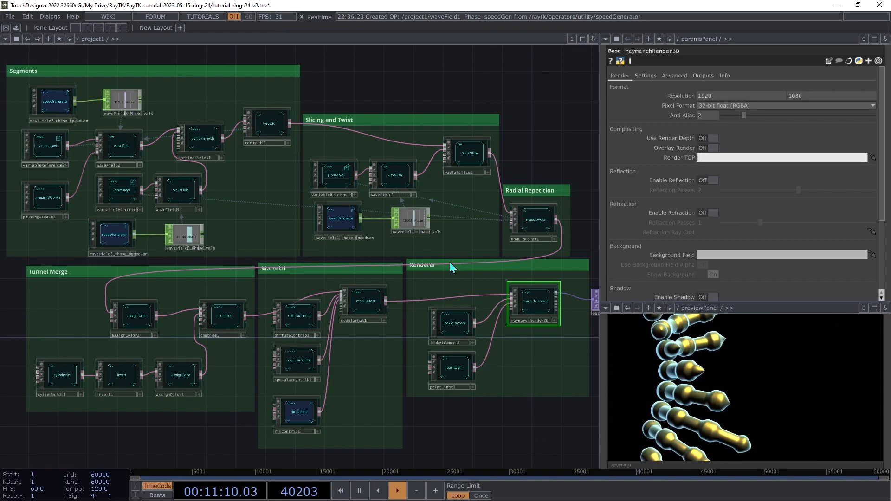
left_click(714, 116)
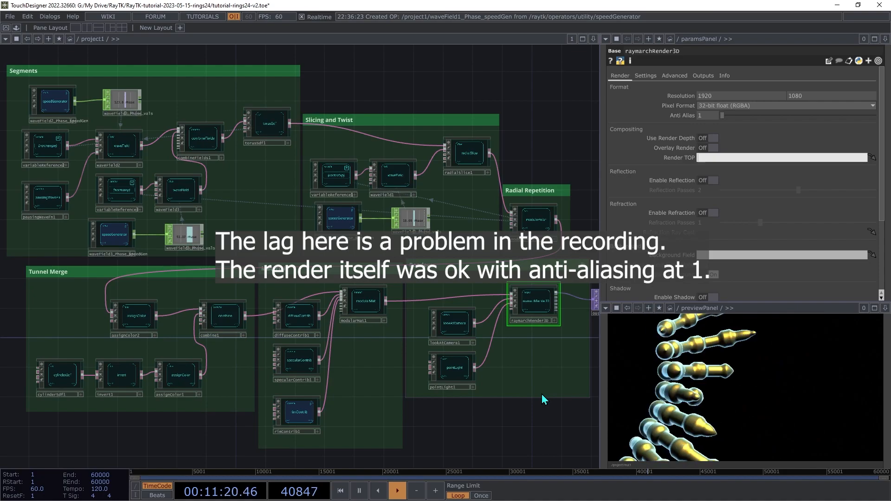
- Add an Anti Alias TOP in the Renderer group, below raymarchRender3D
scroll(542, 394, "up", 4)
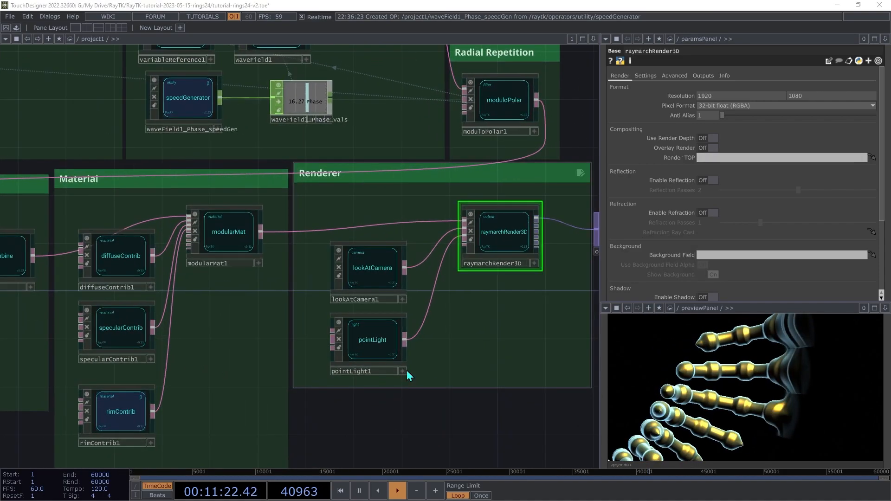
scroll(407, 371, "up", 2)
left_click_drag(523, 332, 433, 292)
left_click_drag(408, 178, 375, 174)
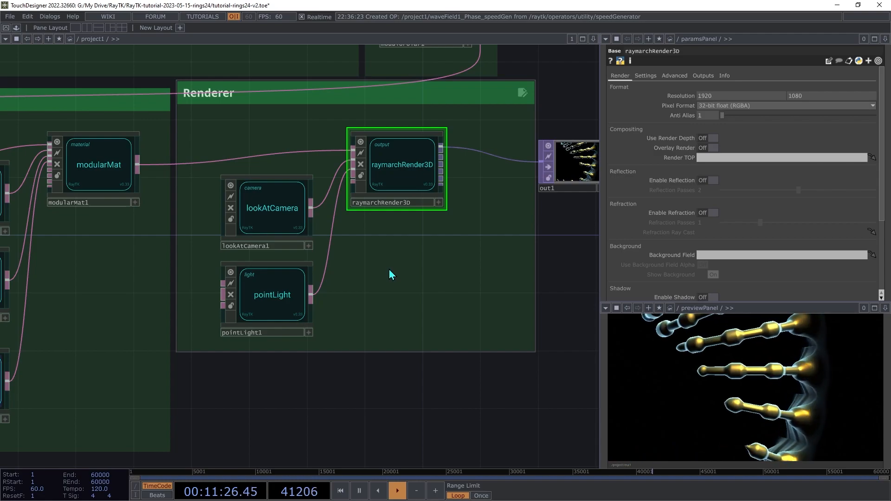
key("Tab")
type("an")
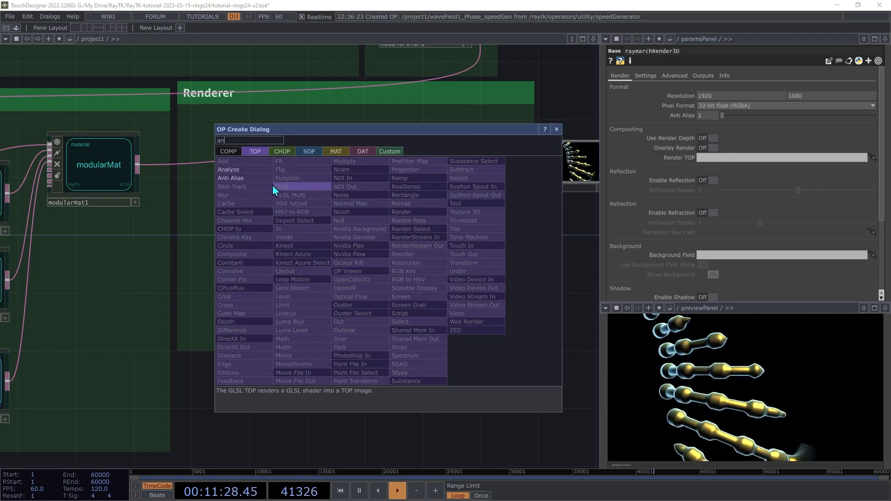
left_click(237, 178)
left_click(437, 269)
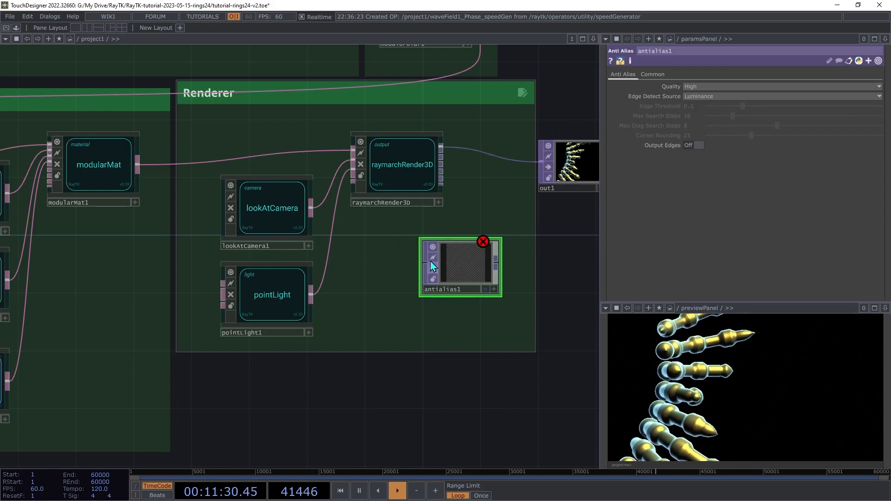
- Route raymarchRender3D's output through the Anti Alias TOP into out1, undoing the accidental node move
left_click_drag(442, 148, 429, 258)
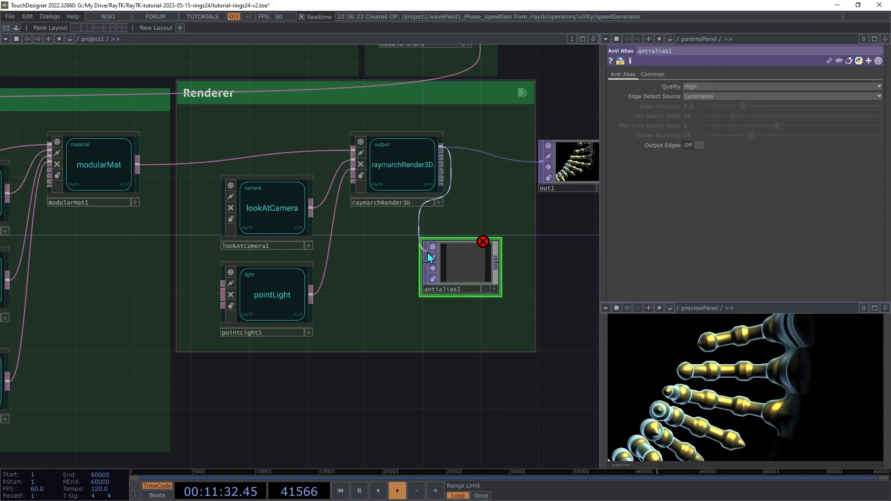
left_click(429, 258)
left_click_drag(544, 165, 517, 221)
key("ctrl+z")
left_click_drag(546, 172, 496, 263)
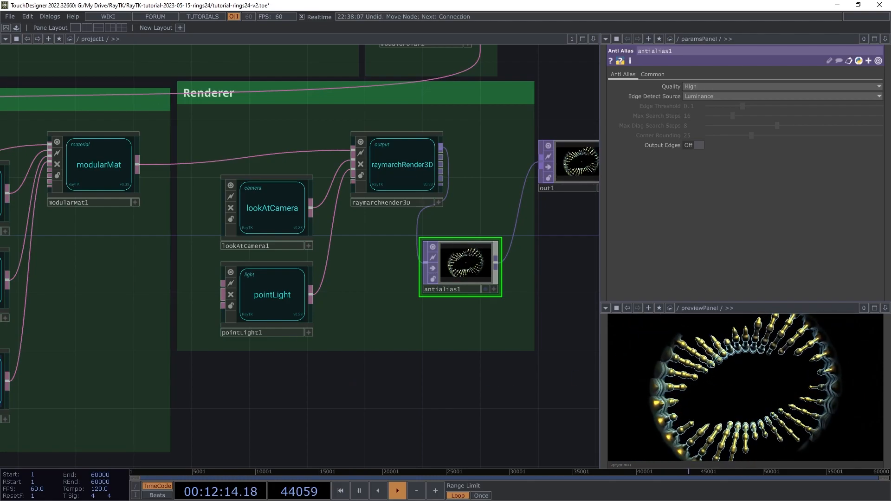
- Review the whole network and the parameters of the torus, radial slice, polar repetition, variable reference and wave field operators
key("h")
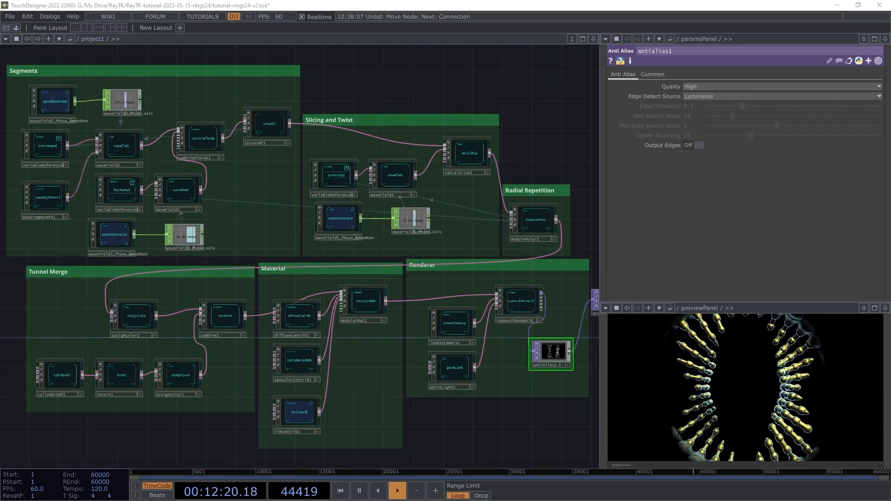
left_click(272, 132)
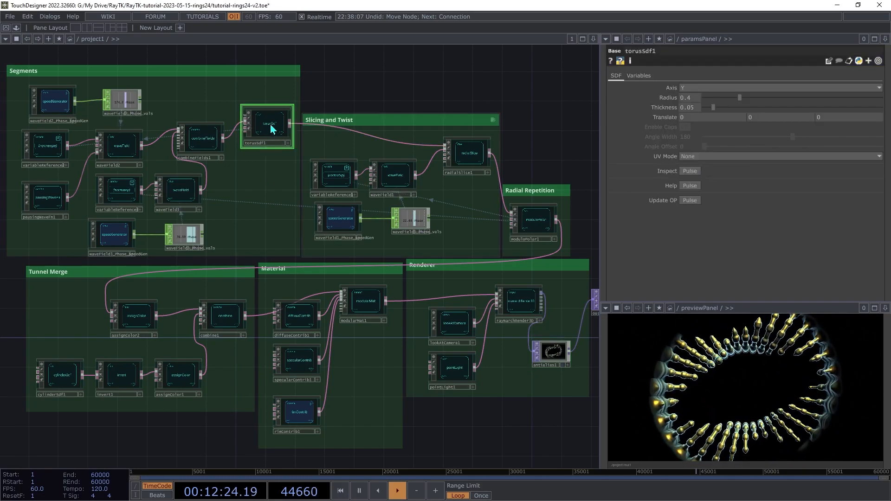
left_click(471, 162)
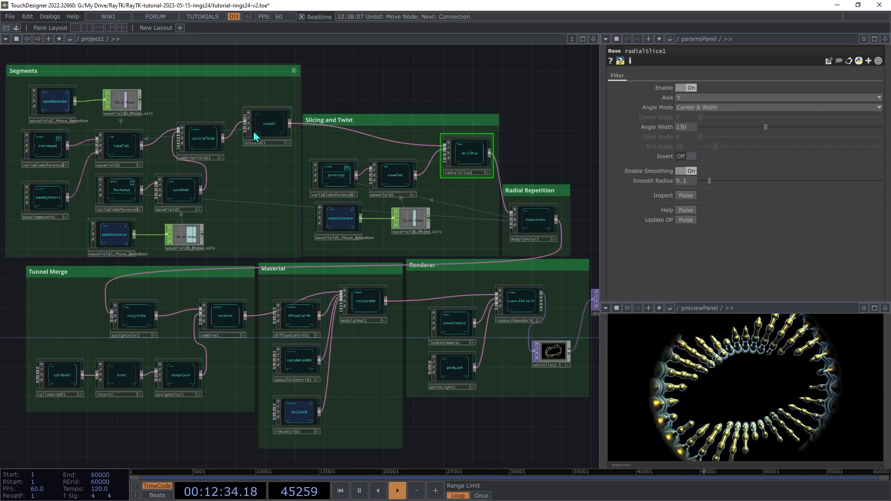
left_click(540, 223)
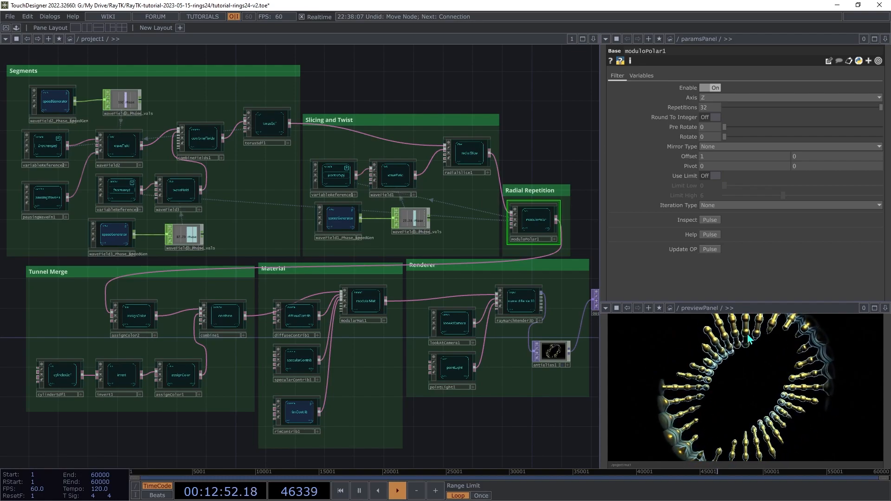
left_click(400, 177)
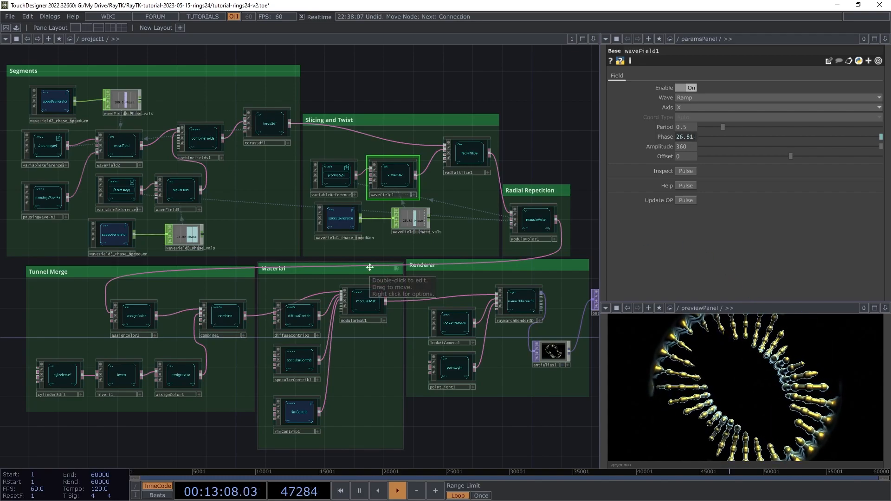
left_click(127, 193)
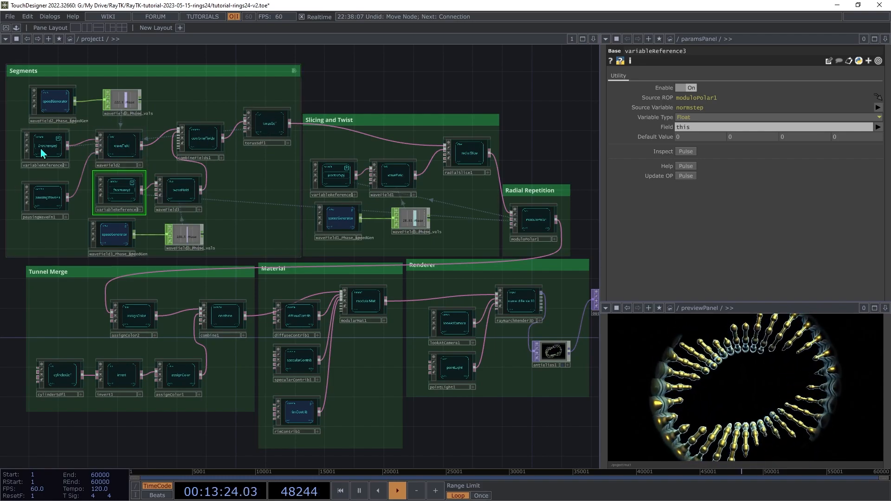
left_click(133, 148)
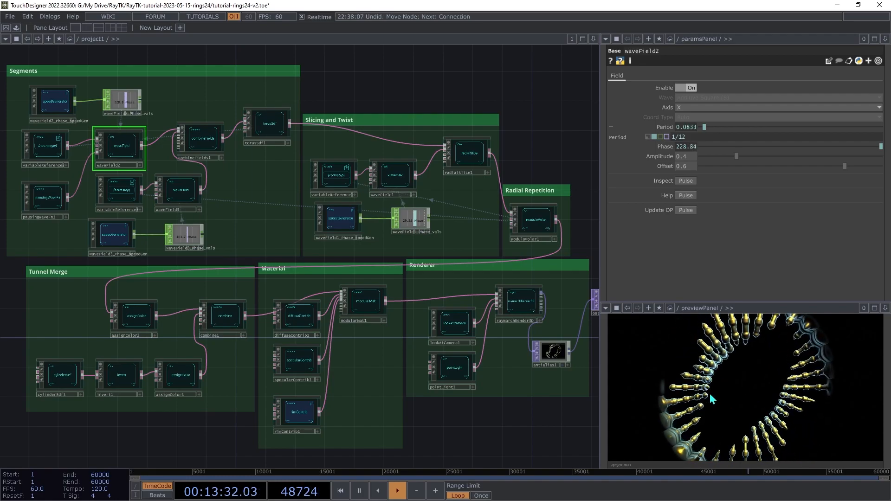
- Review the settings of combine1, the Material operators and the Anti Alias TOP, and revisit radialSlice1 and the wave fields
left_click(232, 321)
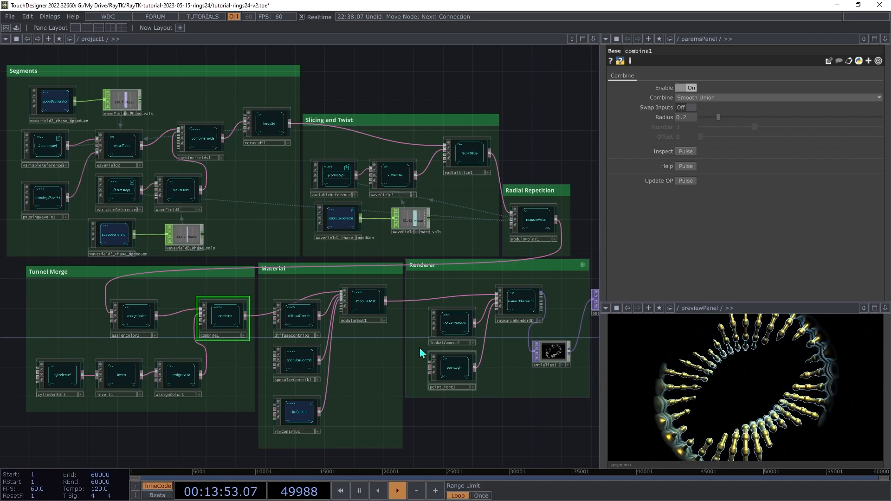
left_click(351, 314)
left_click(298, 319)
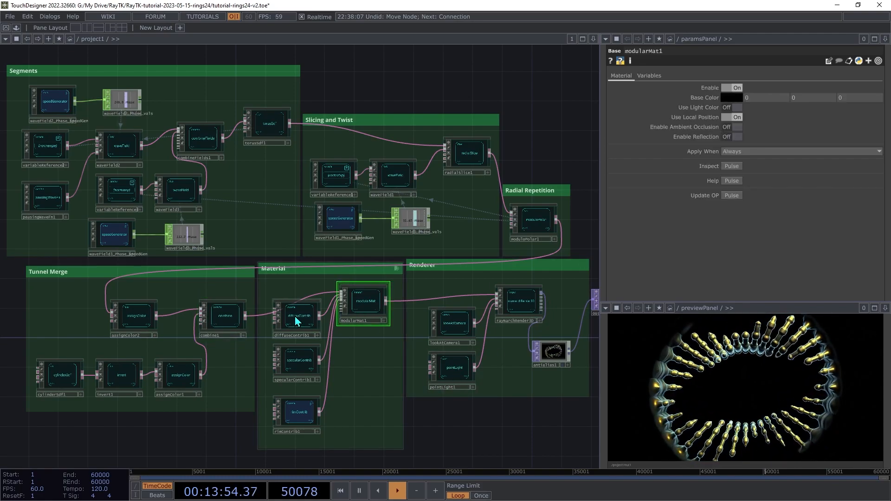
left_click(295, 367)
left_click(298, 418)
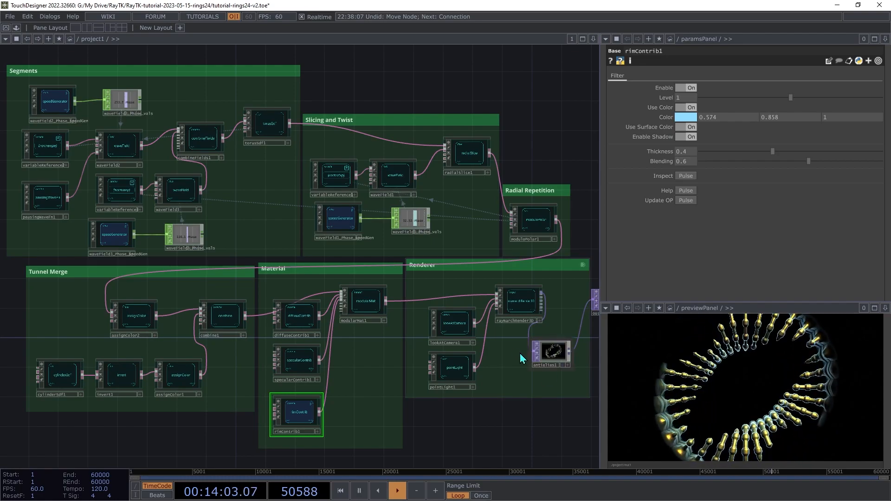
left_click(555, 354)
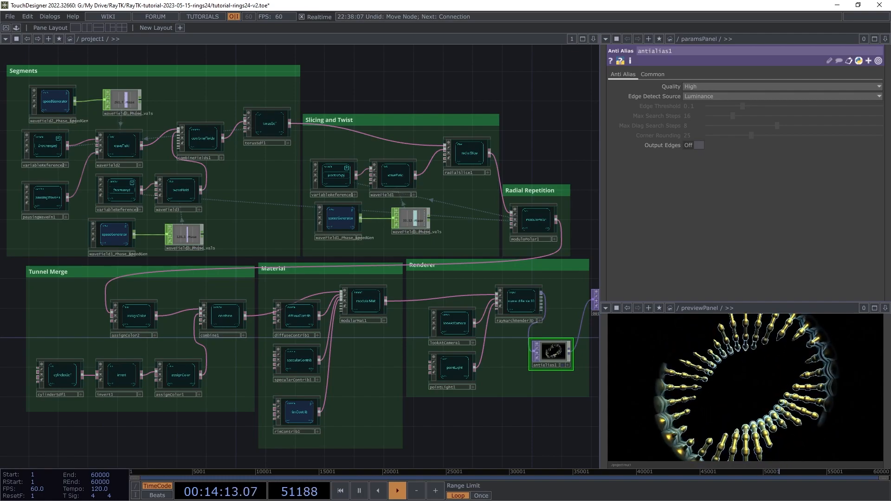
left_click(470, 154)
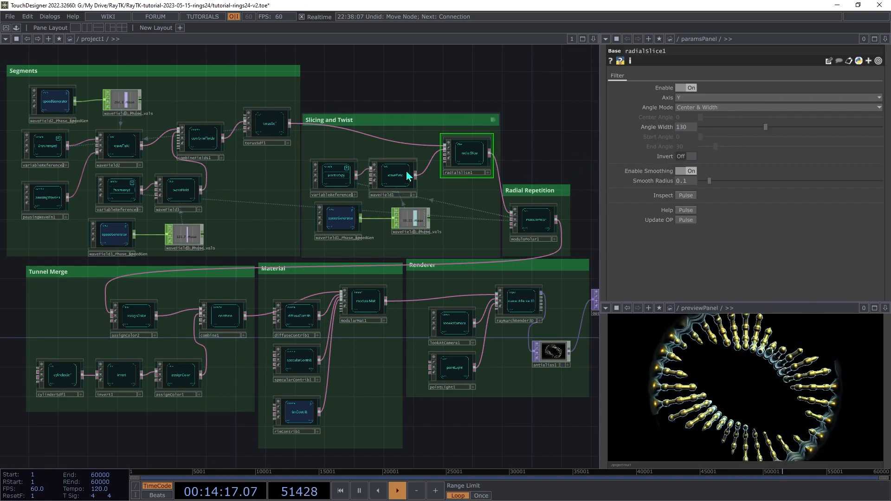
left_click_drag(416, 176, 445, 151)
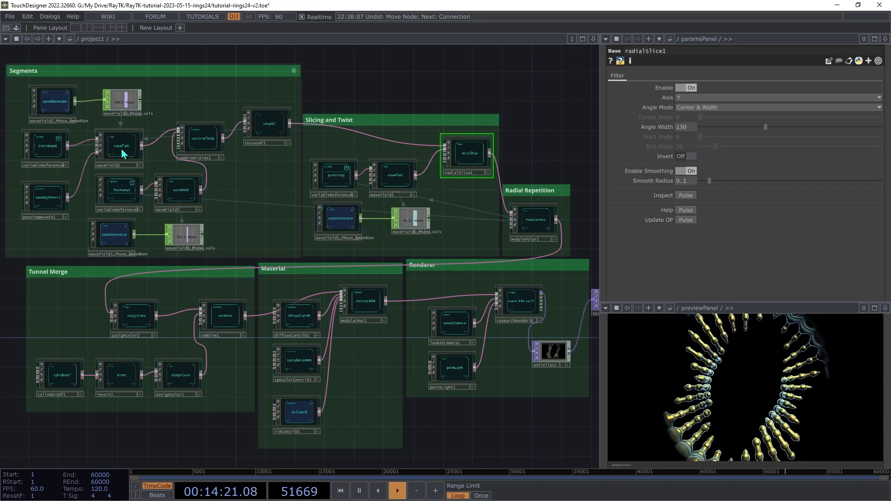
left_click_drag(17, 93, 475, 247)
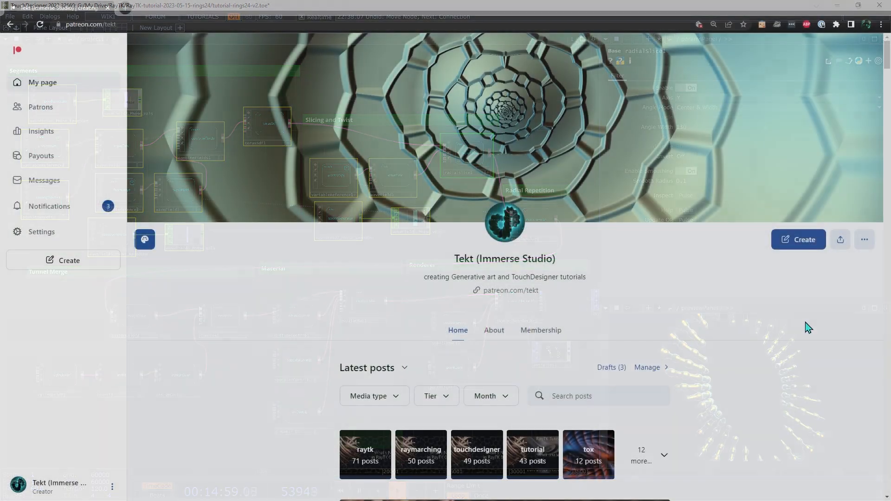
- Switch to the creator's Patreon page in the browser and look through the latest RayTK tutorial, release and scene download posts
scroll(802, 322, "down", 1)
scroll(802, 322, "down", 14)
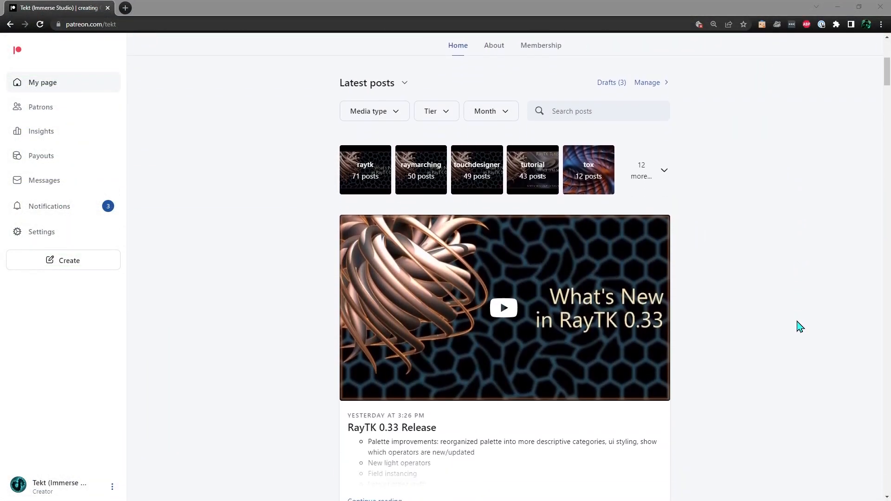
scroll(799, 330, "down", 12)
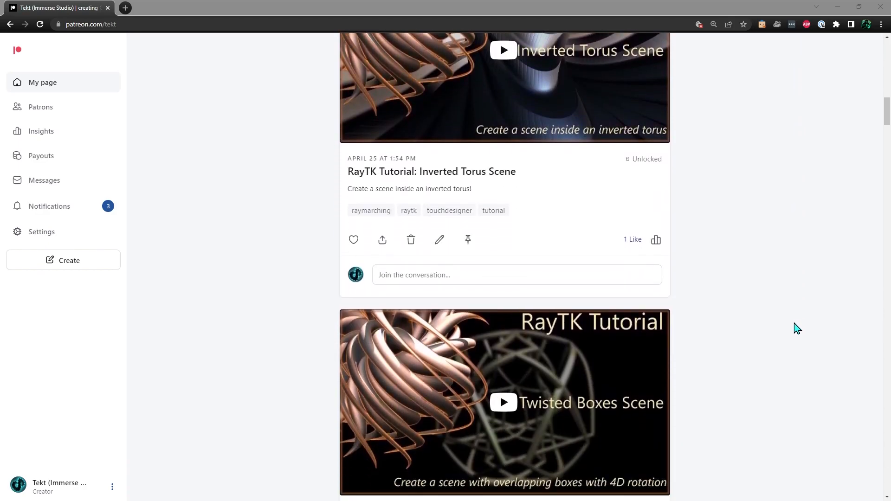
scroll(797, 330, "down", 13)
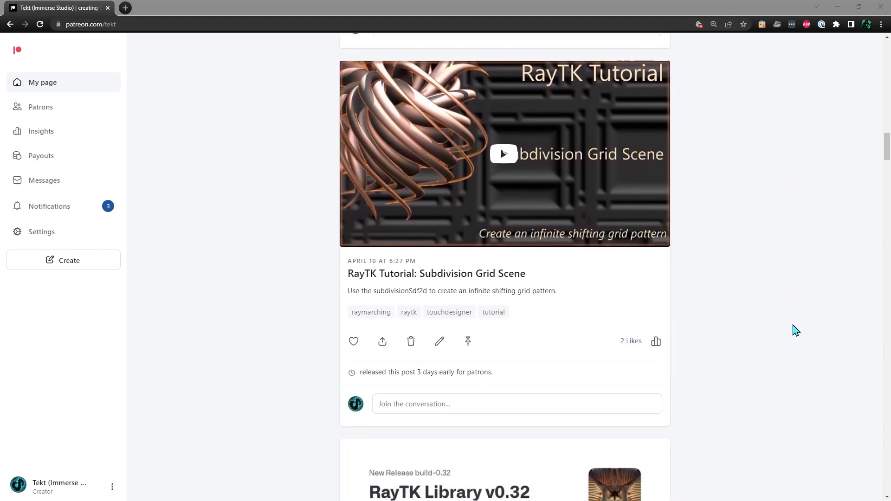
scroll(797, 330, "down", 15)
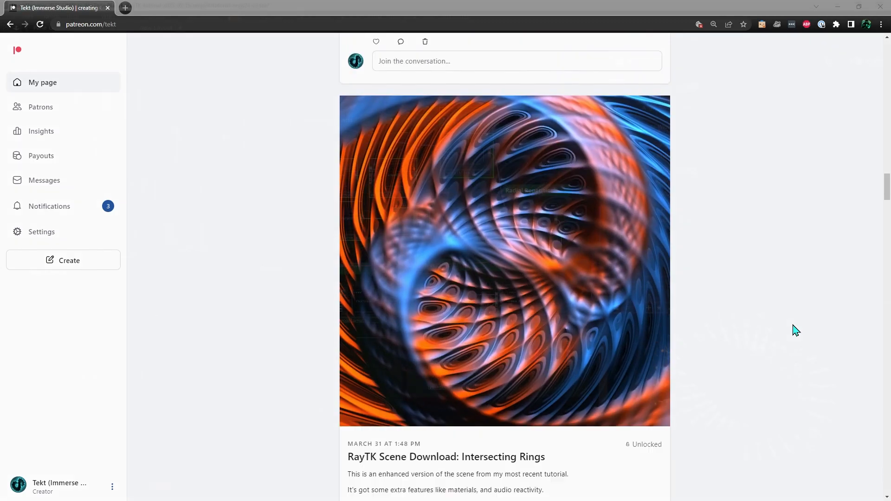